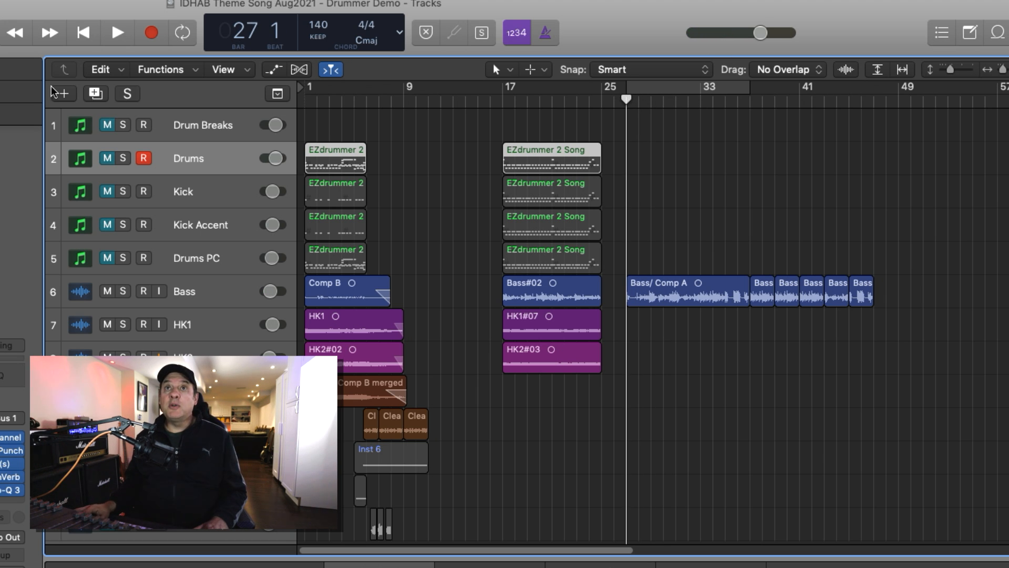
Create a Rock Drummer track and move its region to bar 27, in line with the Bass/ Comp A region
left_click(61, 95)
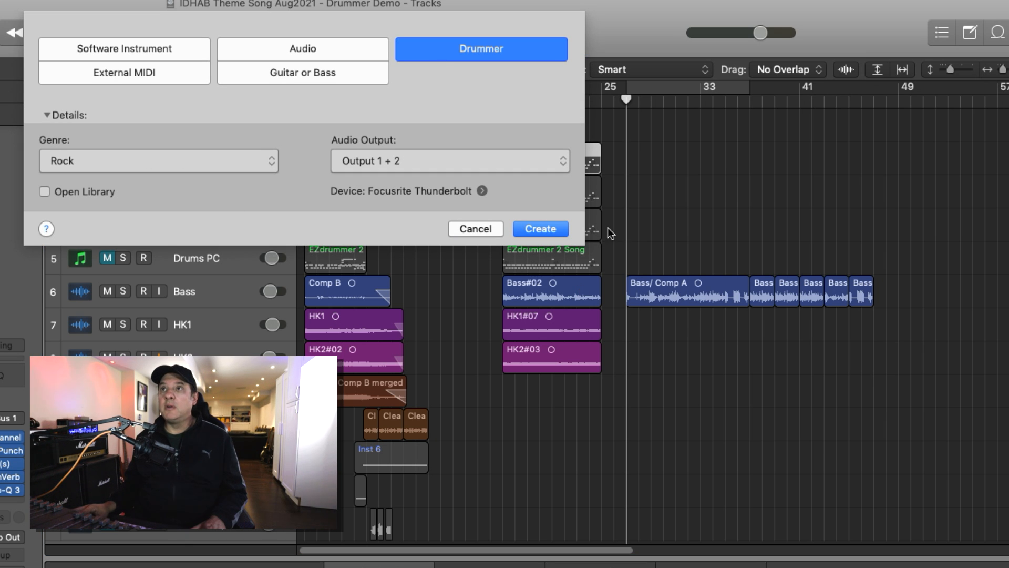
left_click(541, 229)
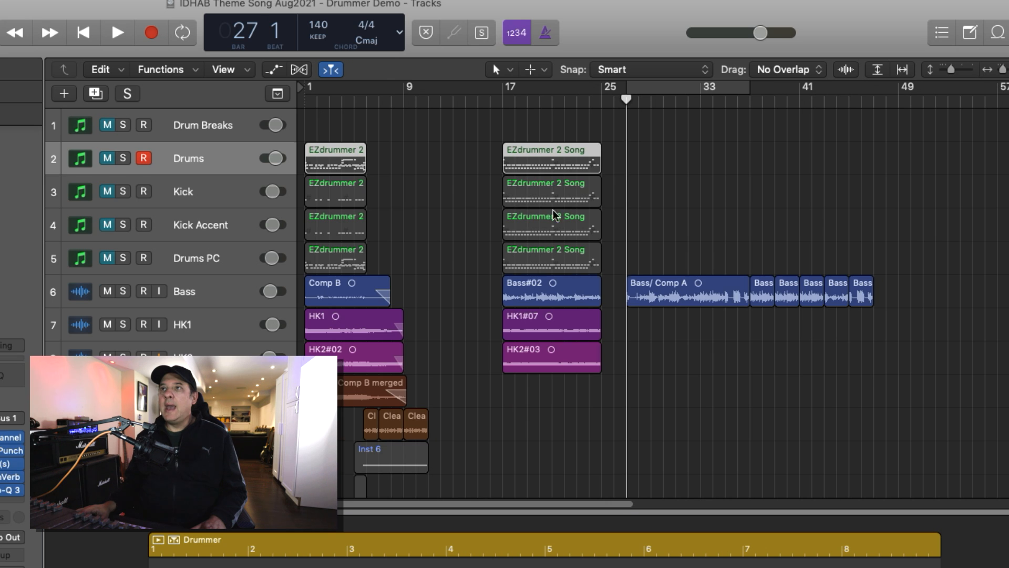
left_click_drag(351, 194, 747, 202)
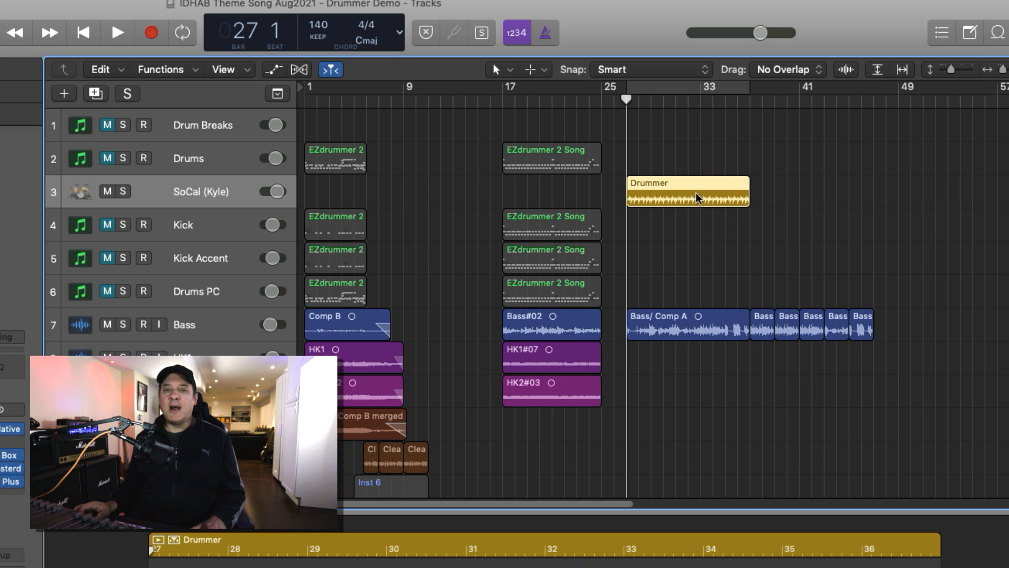
Play the new Drummer region with the bass from bar 27 and return the playhead to bar 27
key("space")
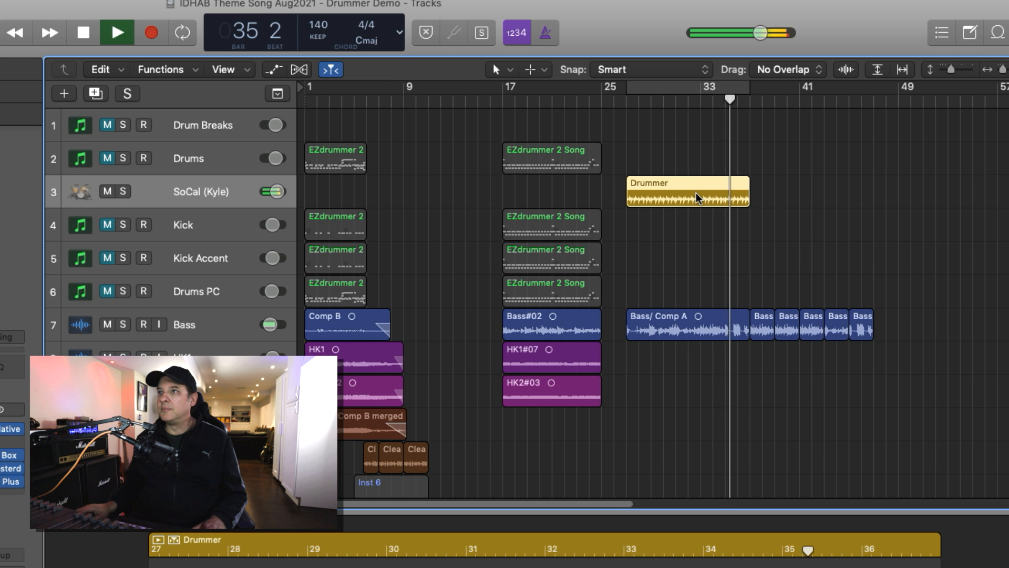
key("space")
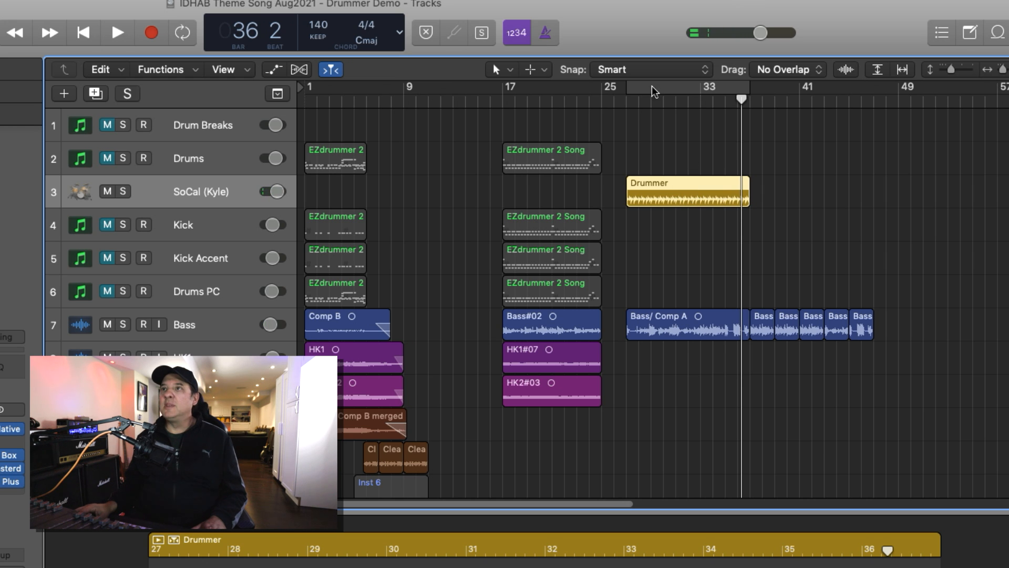
left_click_drag(652, 98, 628, 99)
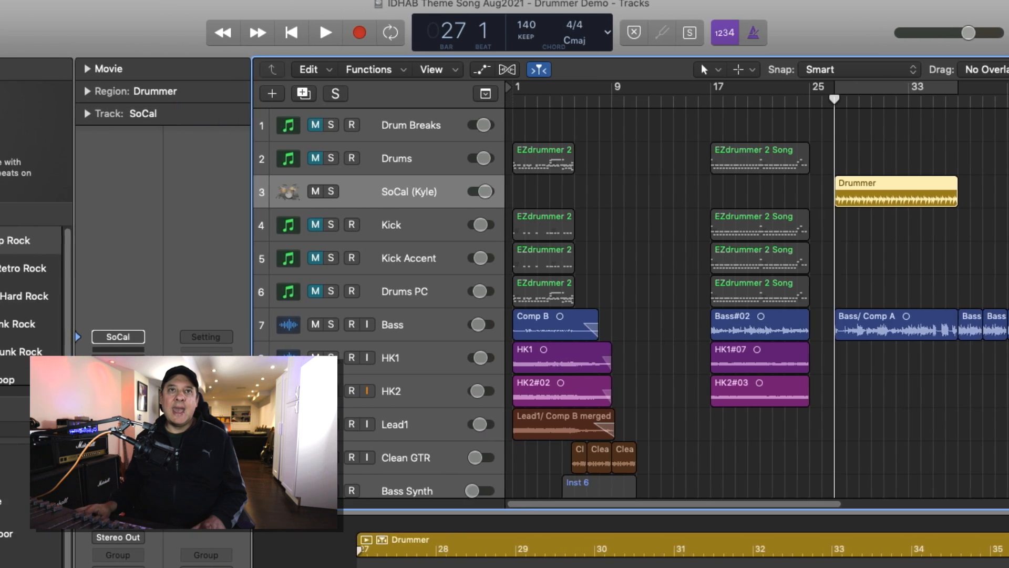
Change the track's drummer to Anders - Hard Rock and audition the heavier kit from bar 27
left_click(168, 295)
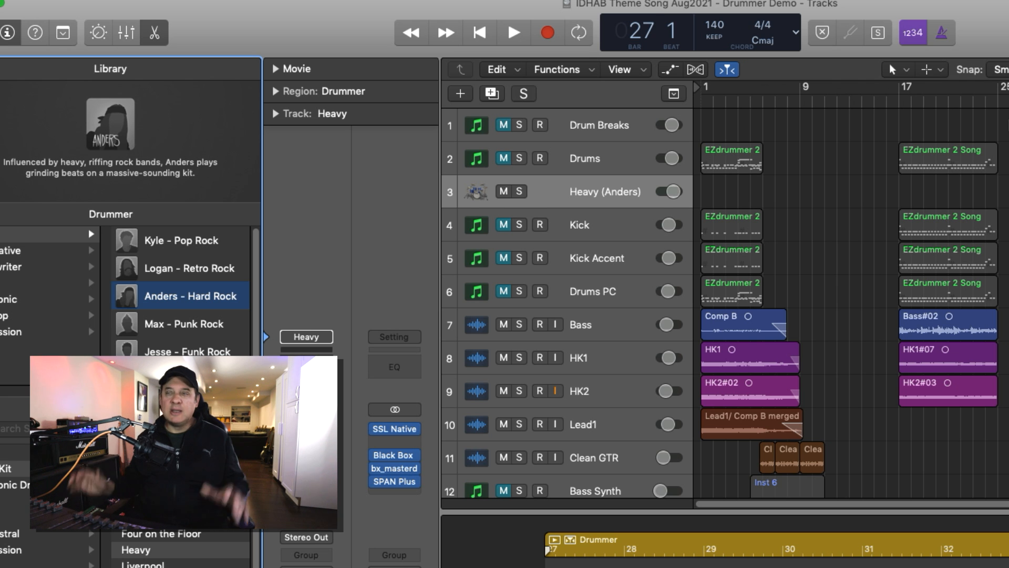
key("space")
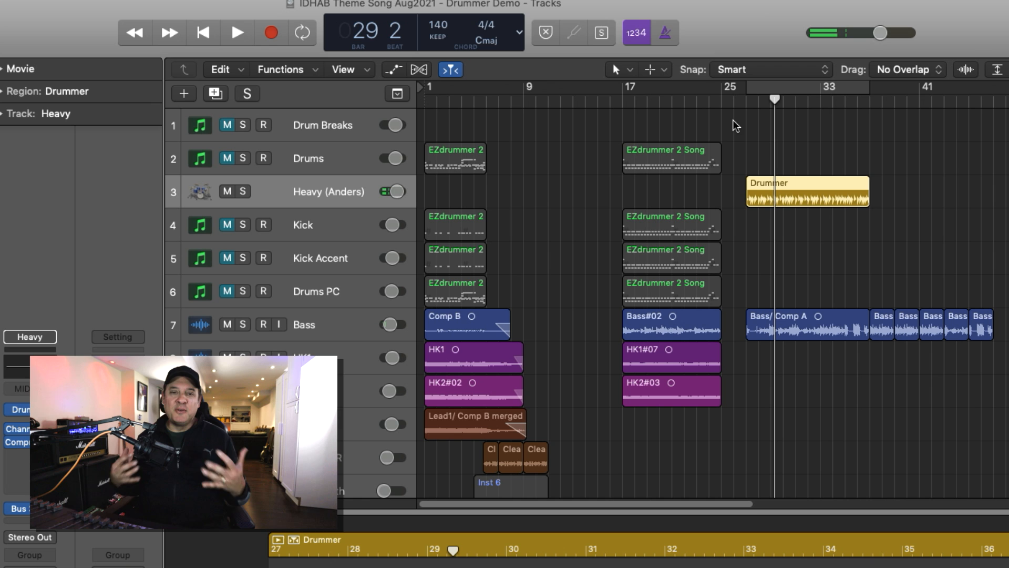
left_click_drag(775, 100, 747, 99)
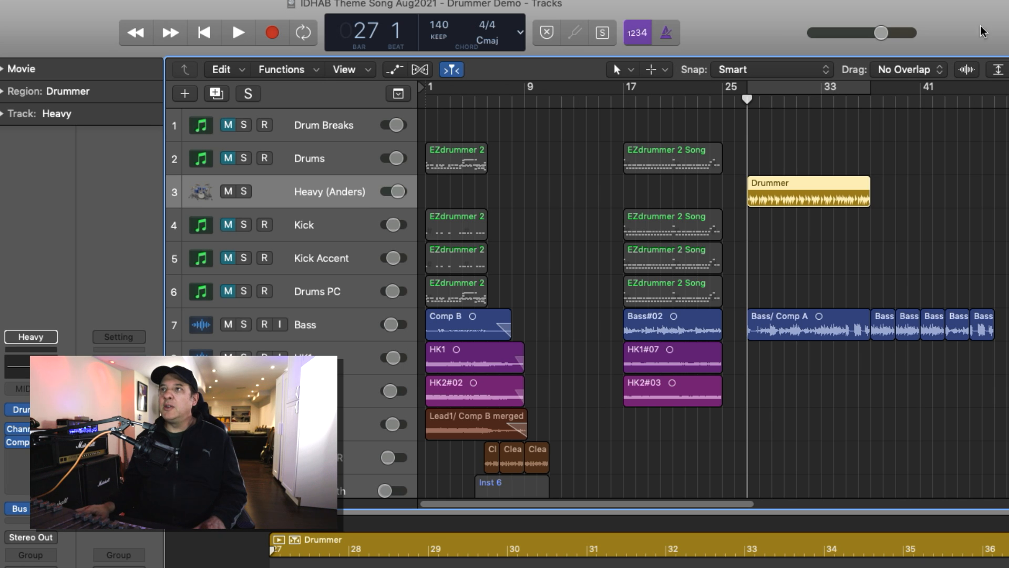
Add a second Drummer region directly after the first and extend it to the end of the last Bass region
left_click(883, 191)
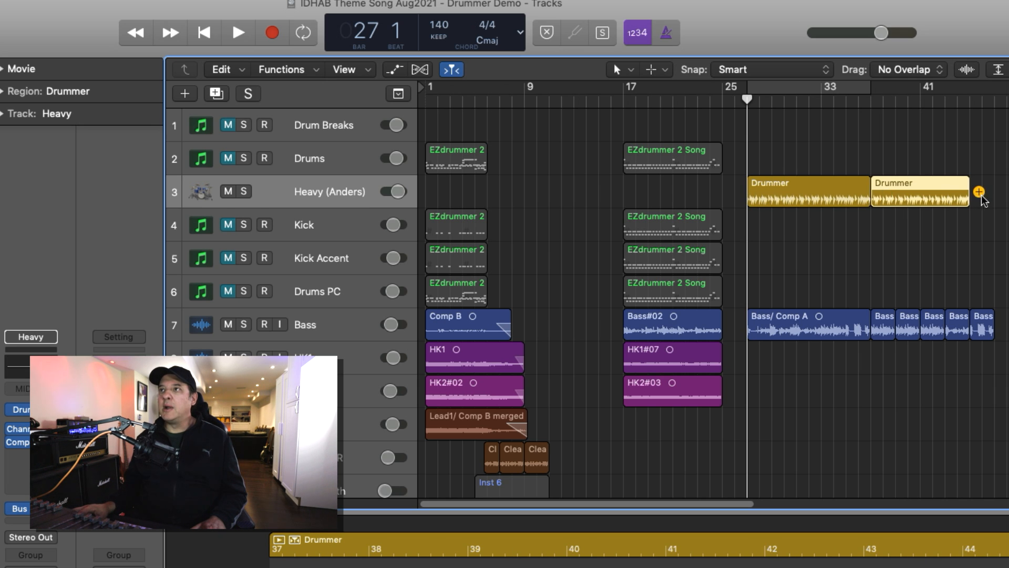
left_click_drag(966, 201, 992, 203)
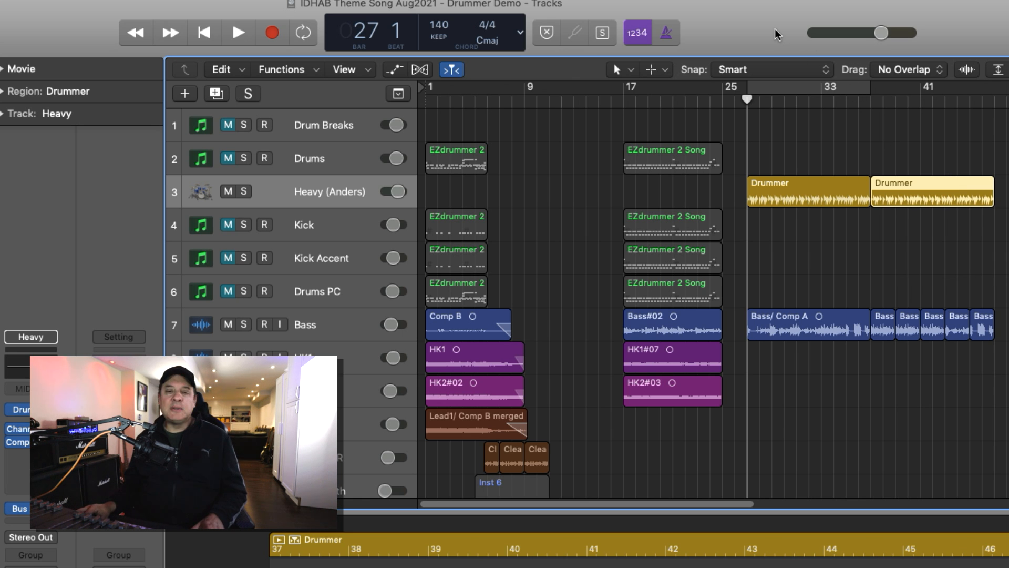
Listen to the start of both Drummer regions with the bass, playing from bar 27 and from bar 37
key("space")
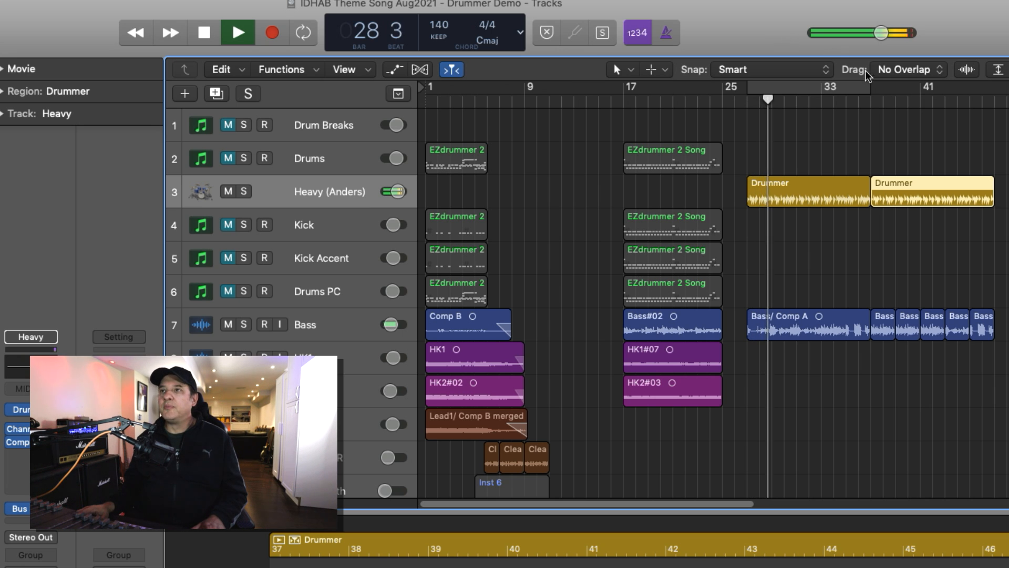
key("space")
left_click(871, 100)
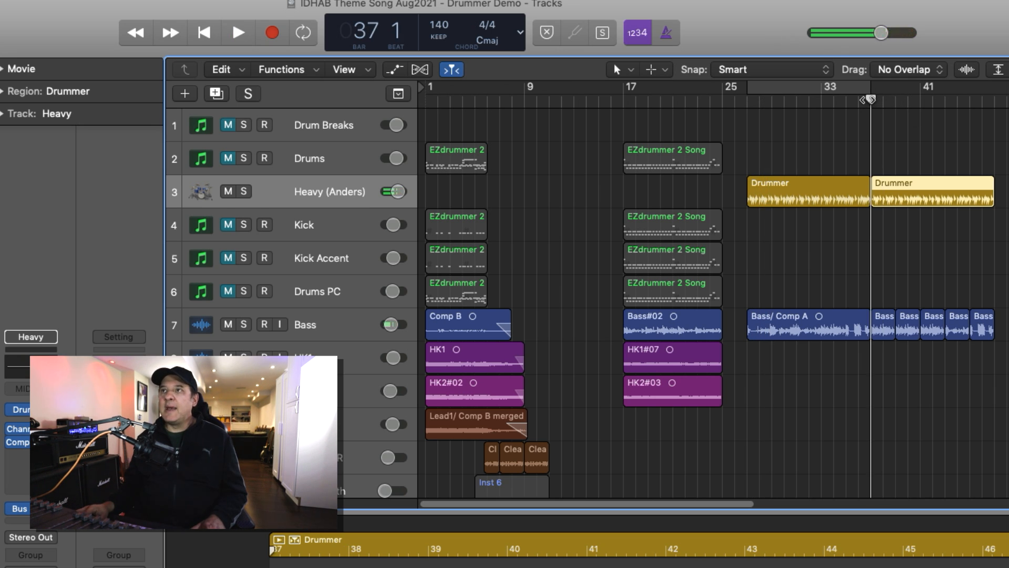
key("space")
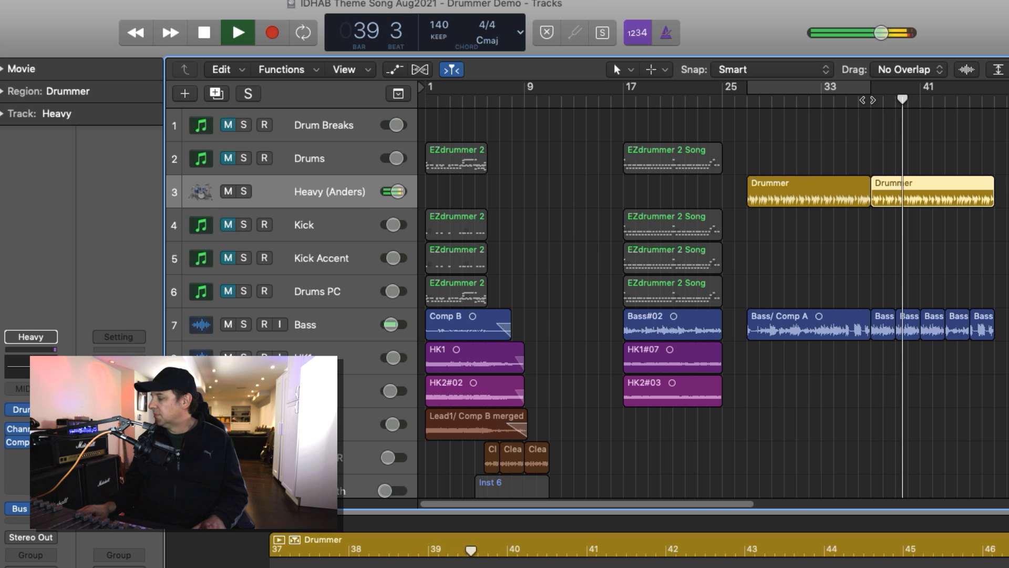
key("space")
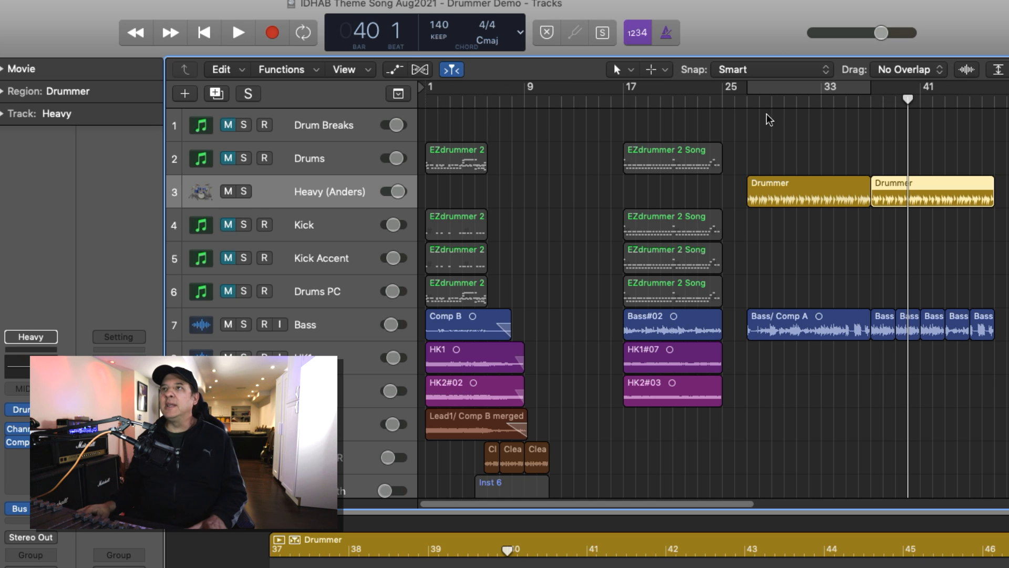
Play through the first Drummer region and split it at bar 33
left_click(758, 100)
left_click_drag(758, 100, 846, 106)
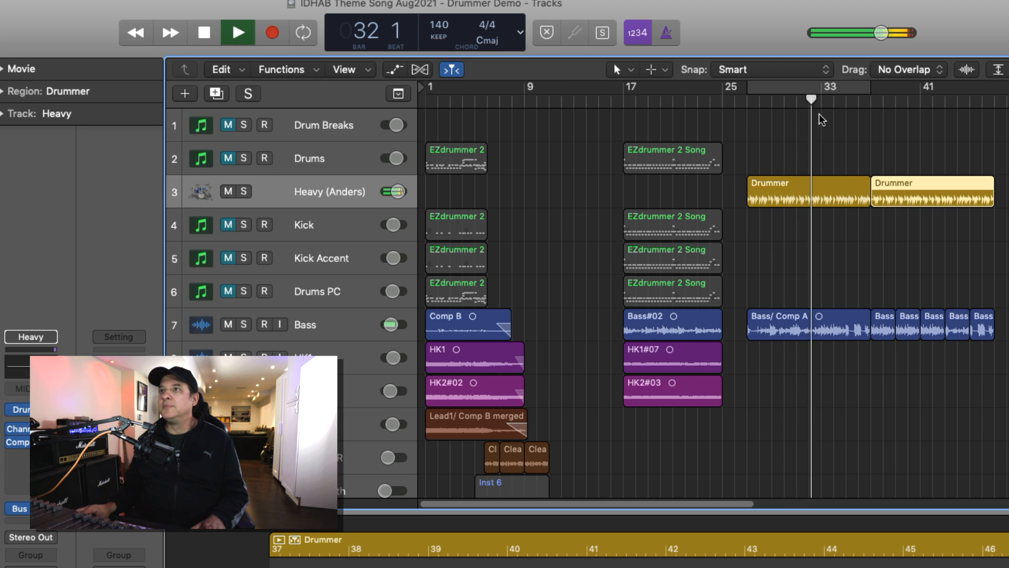
key("space")
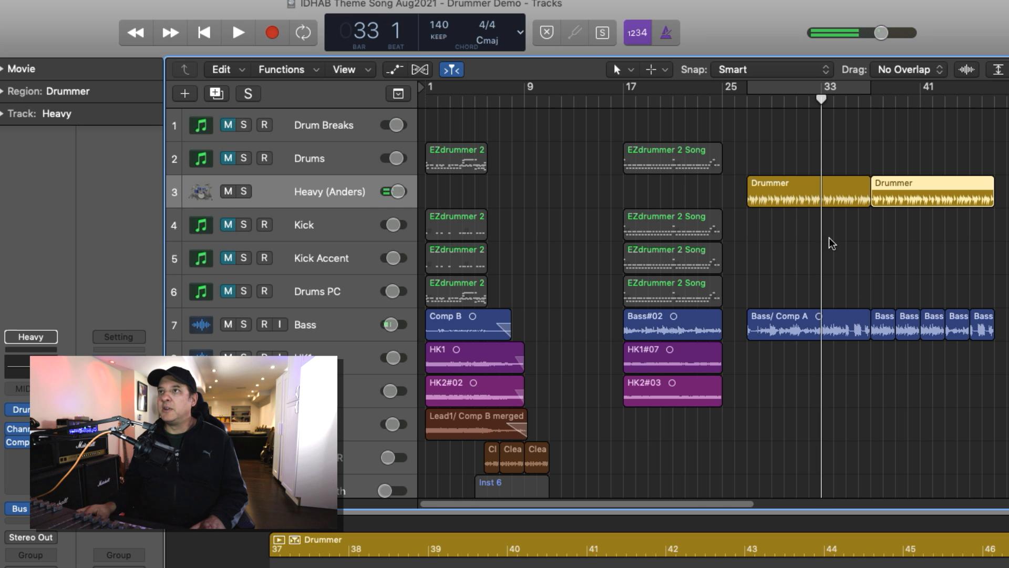
left_click(826, 185)
key("super+t")
Play on to bar 35 and split the Drummer region there
key("space")
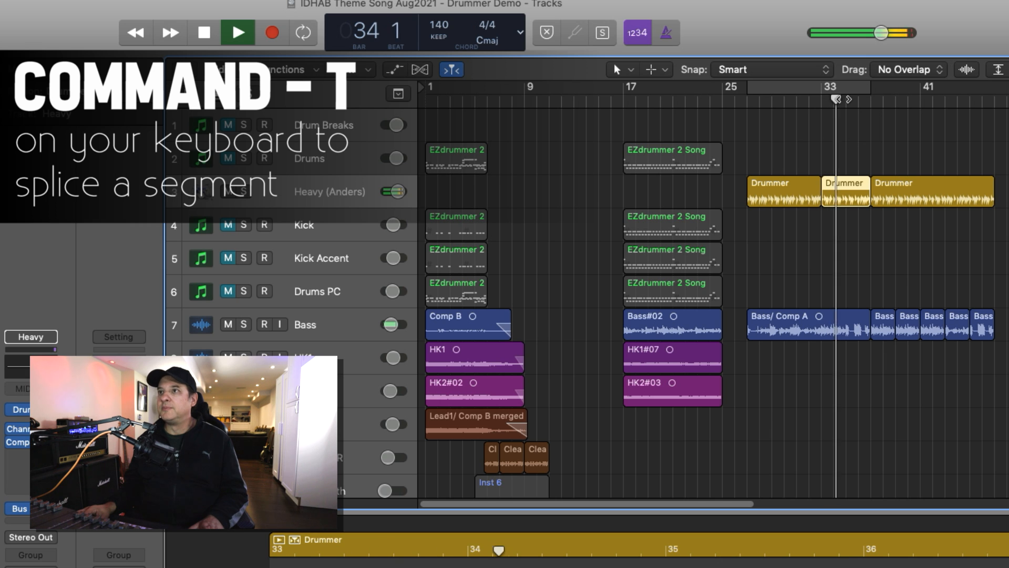
key("space")
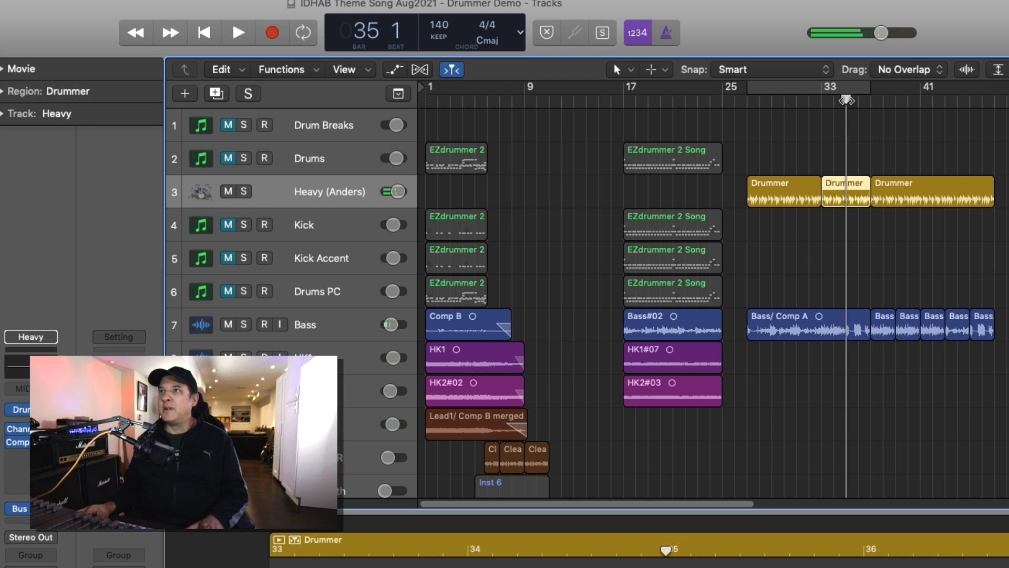
key("super+t")
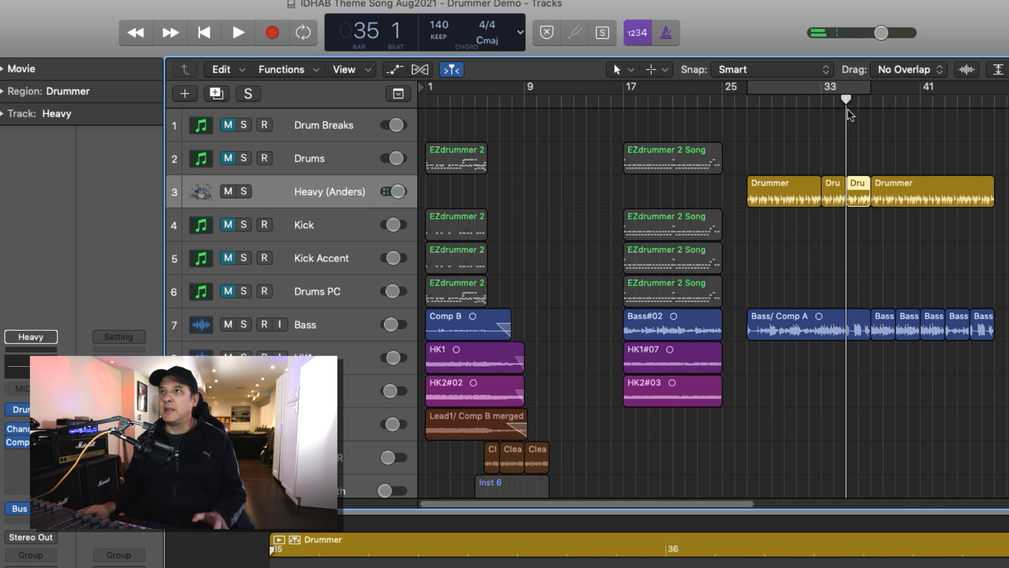
Split the first Drummer region at bar 31, play the divided section and return the playhead to bar 27
left_click_drag(778, 100, 749, 101)
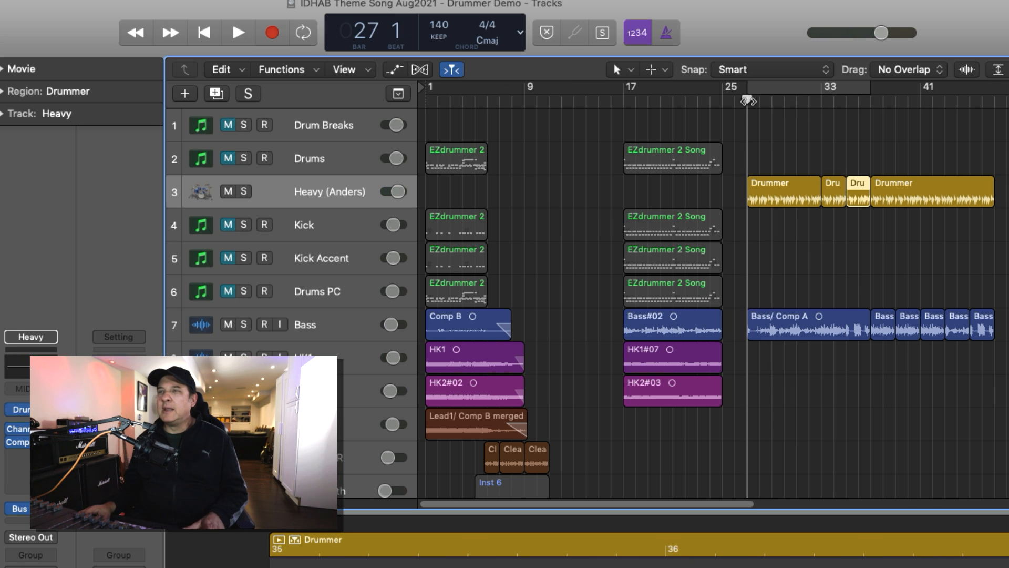
key("space")
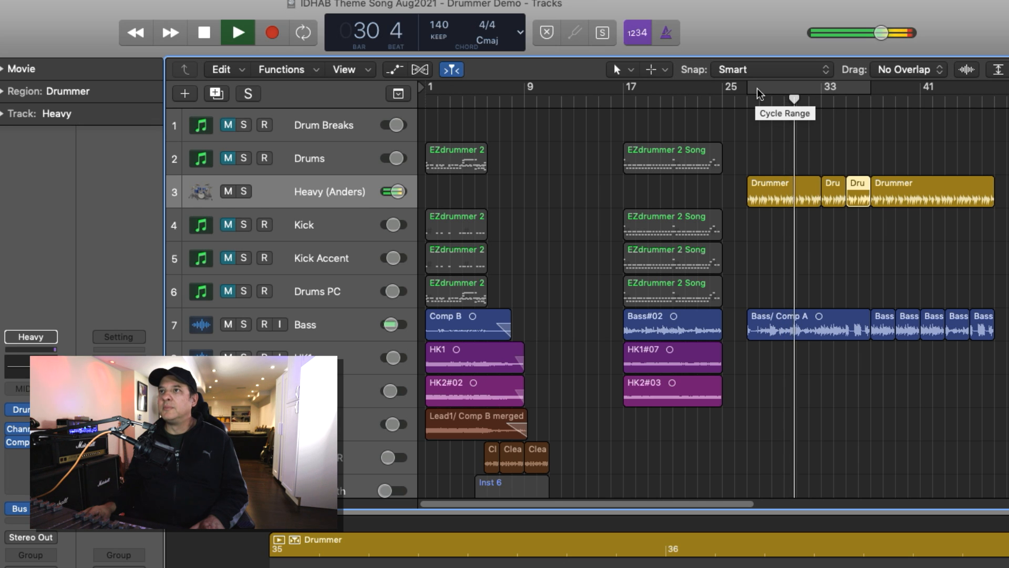
key("space")
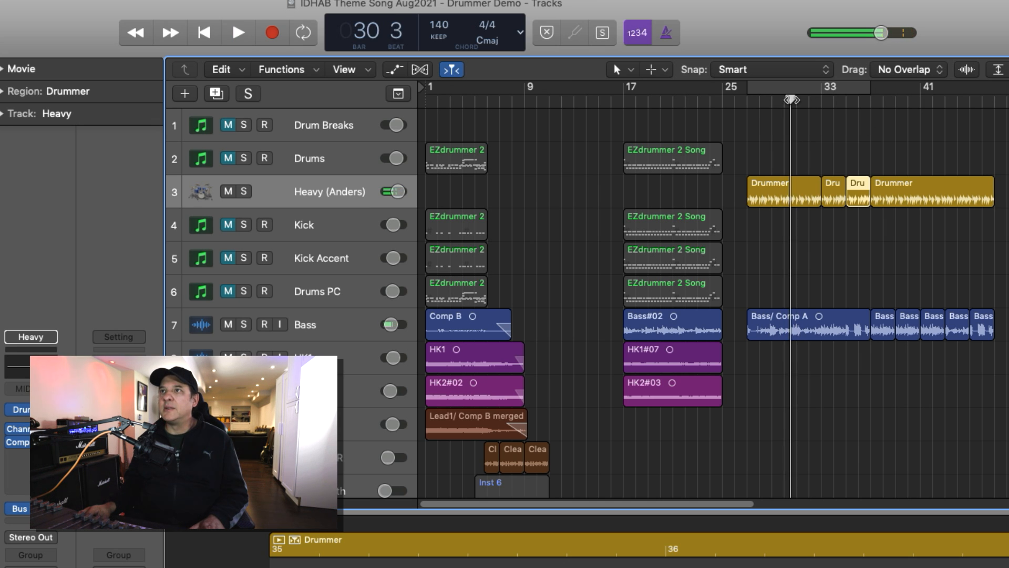
left_click(783, 192)
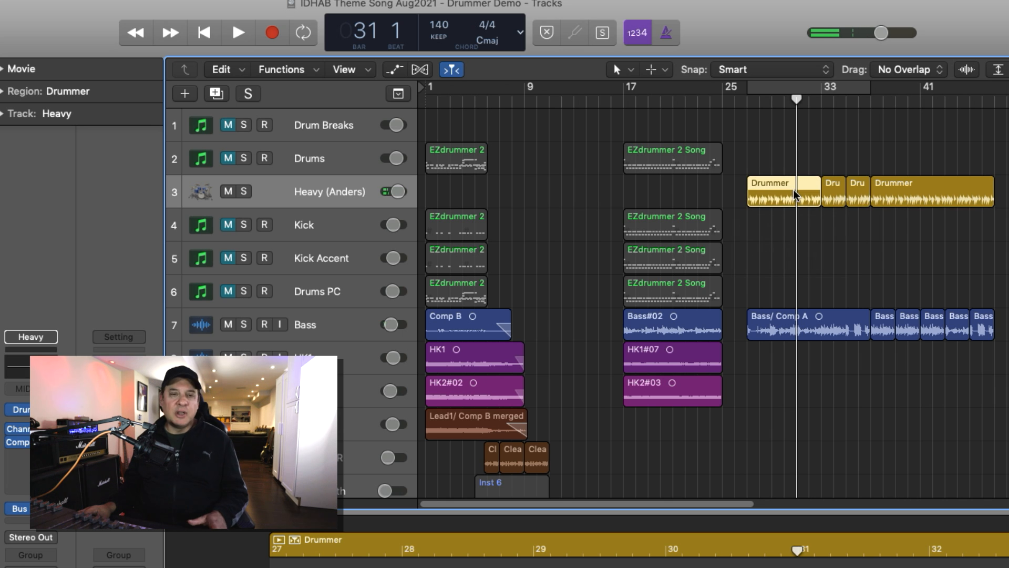
key("super+t")
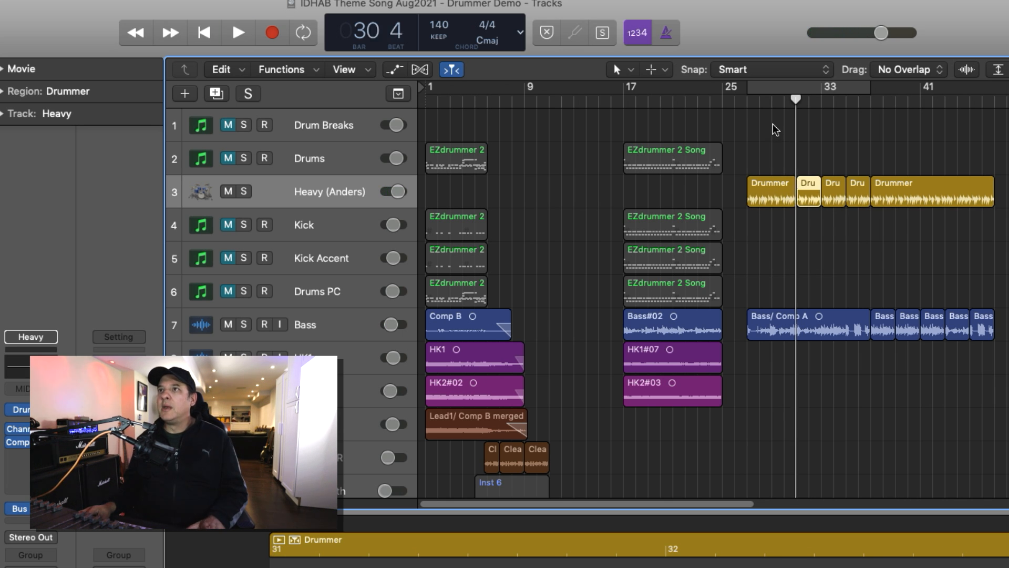
key("space")
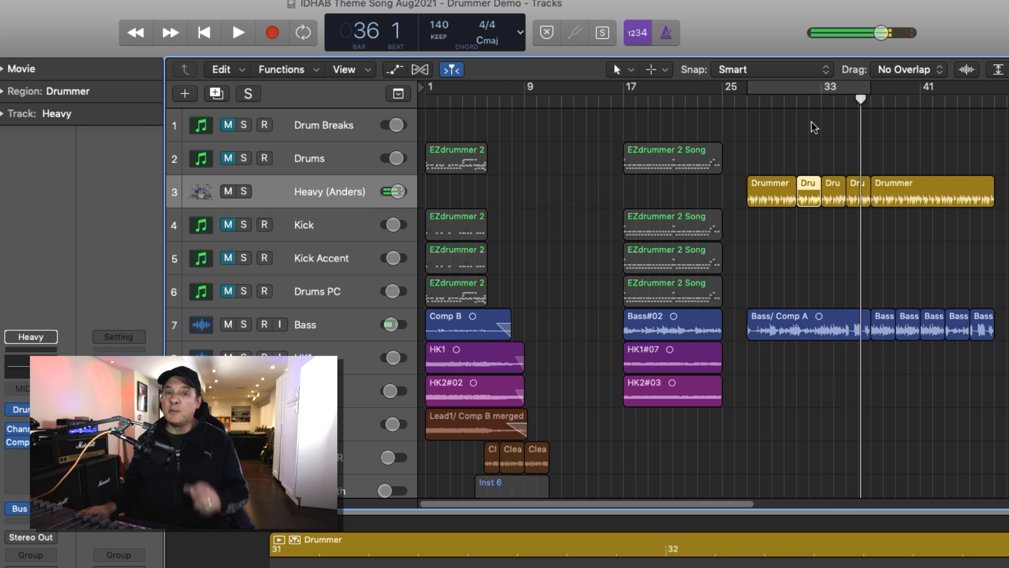
left_click_drag(780, 100, 746, 99)
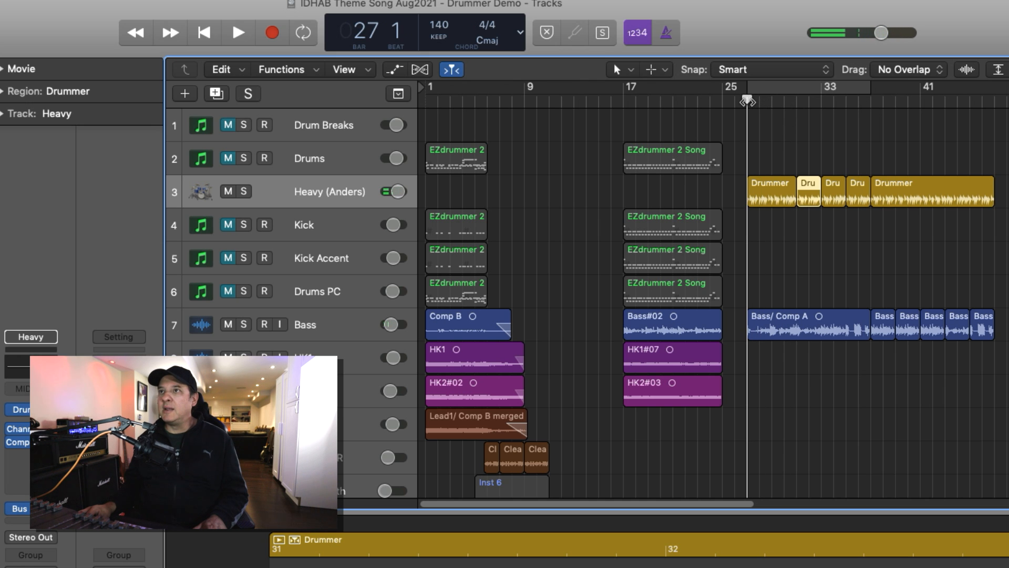
Make Kick & Snare follow the Bass track in all Drummer regions and play the result from bar 27
left_click(773, 195)
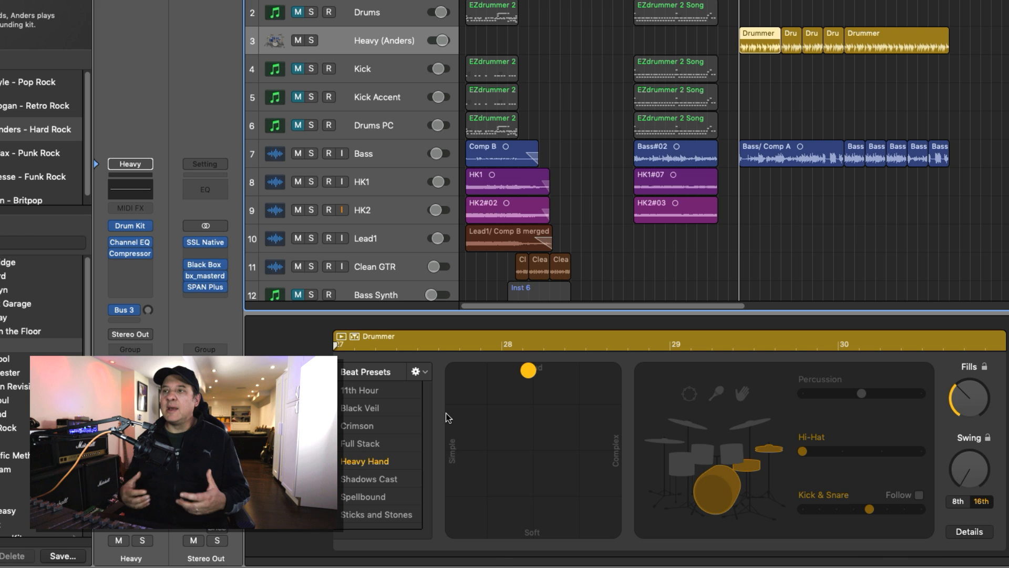
left_click_drag(836, 32, 918, 68)
left_click(919, 495)
left_click(888, 507)
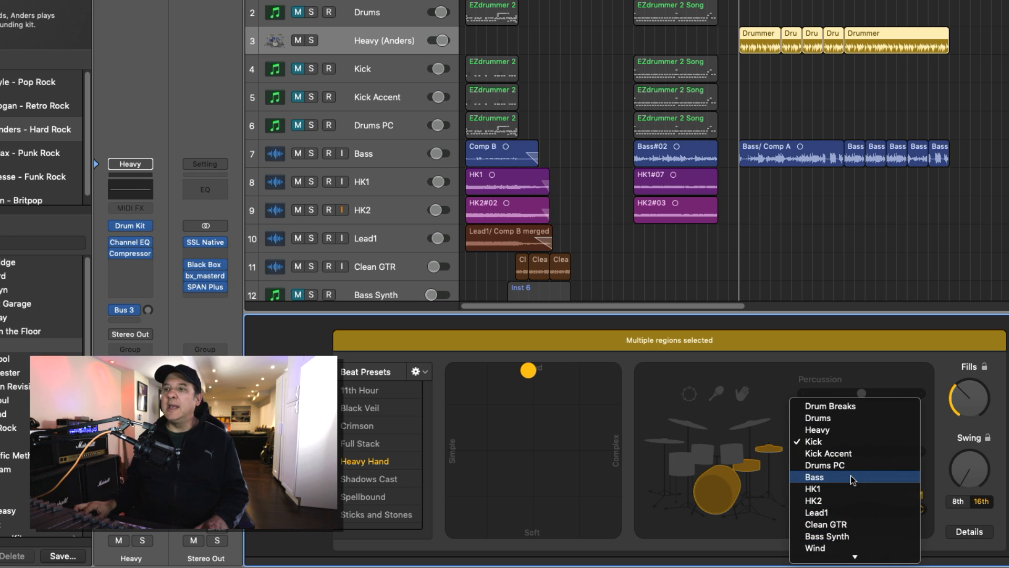
left_click(843, 480)
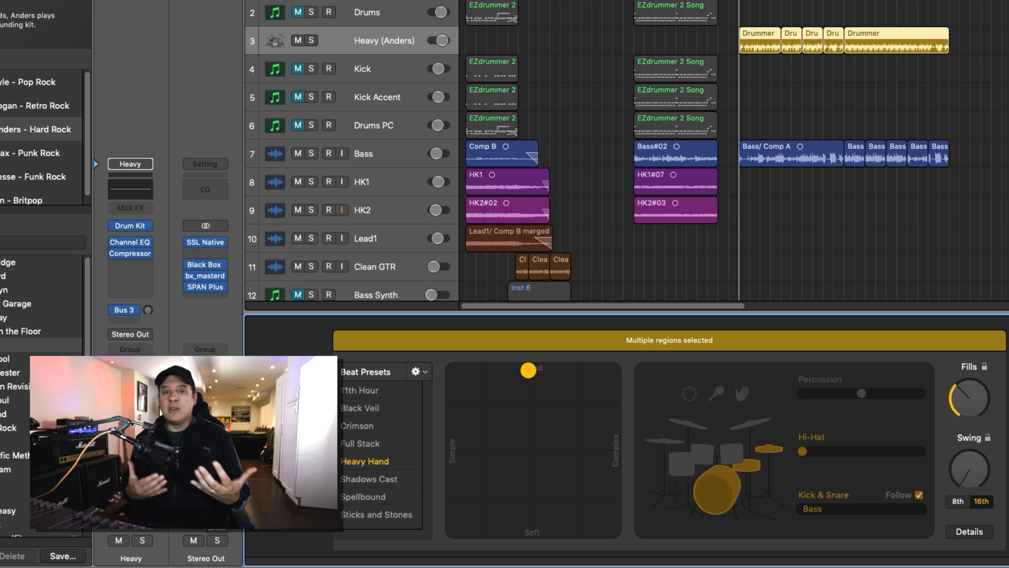
key("space")
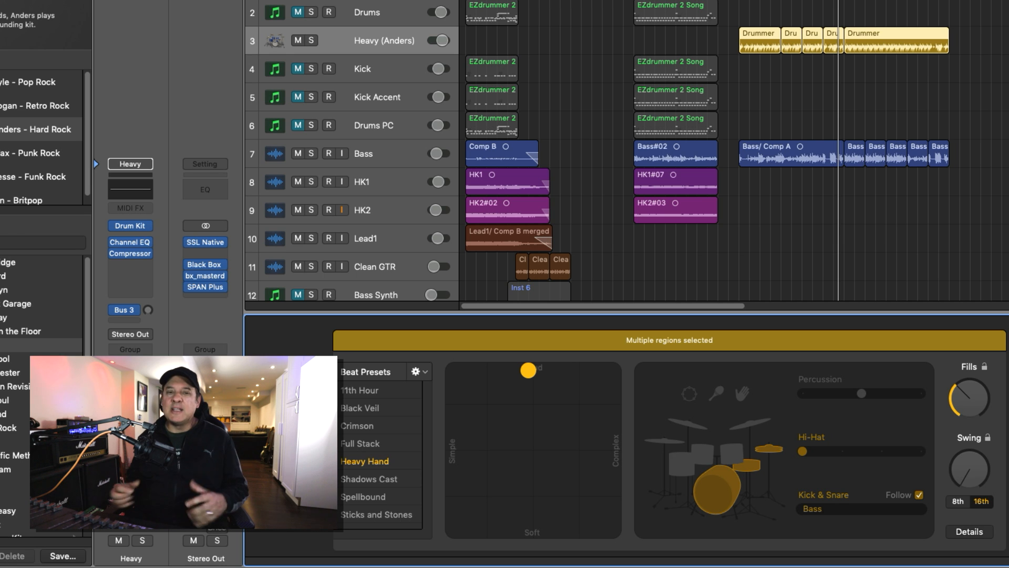
Set the four Drummer regions between bars 27 and 37 to a simpler, slightly softer performance on the XY pad
left_click(764, 21)
left_click(763, 40)
left_click_drag(737, 1, 829, 47)
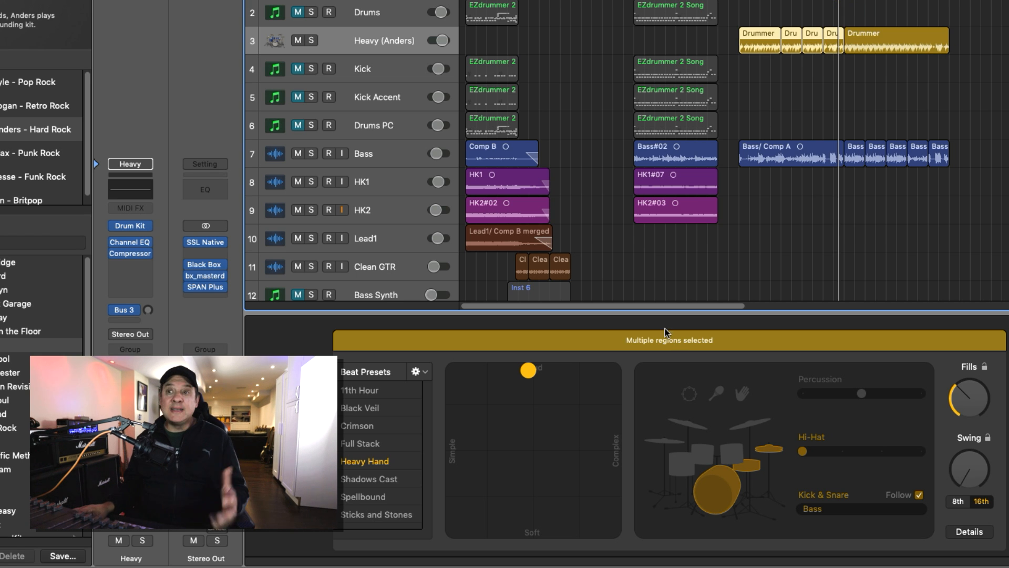
left_click(532, 371)
left_click_drag(524, 391, 495, 384)
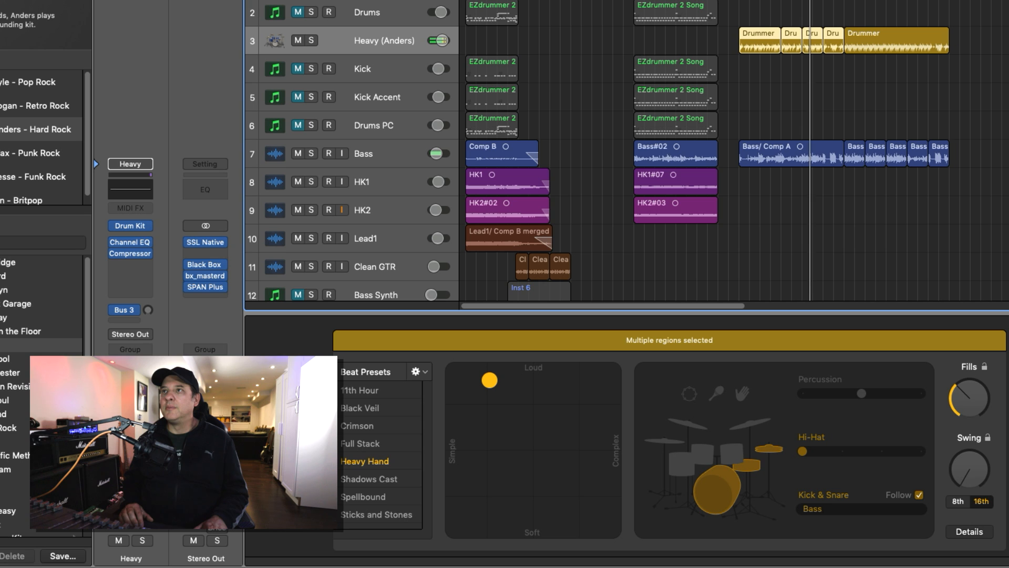
Set the Drummer region at bars 33 to 35 to cymbals instead of hi-hat, adjust their pattern and play from bar 27
left_click(817, 73)
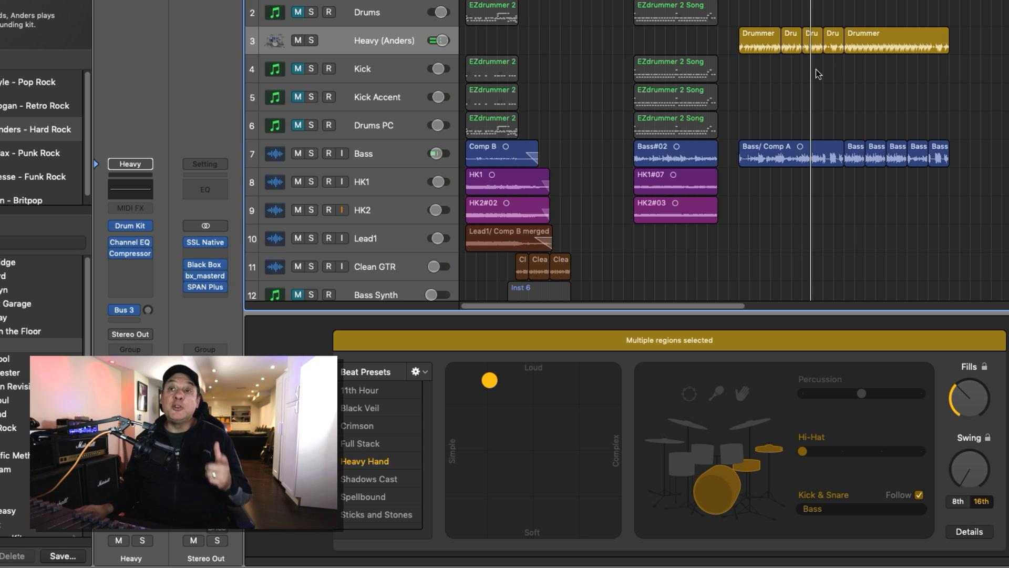
left_click(813, 42)
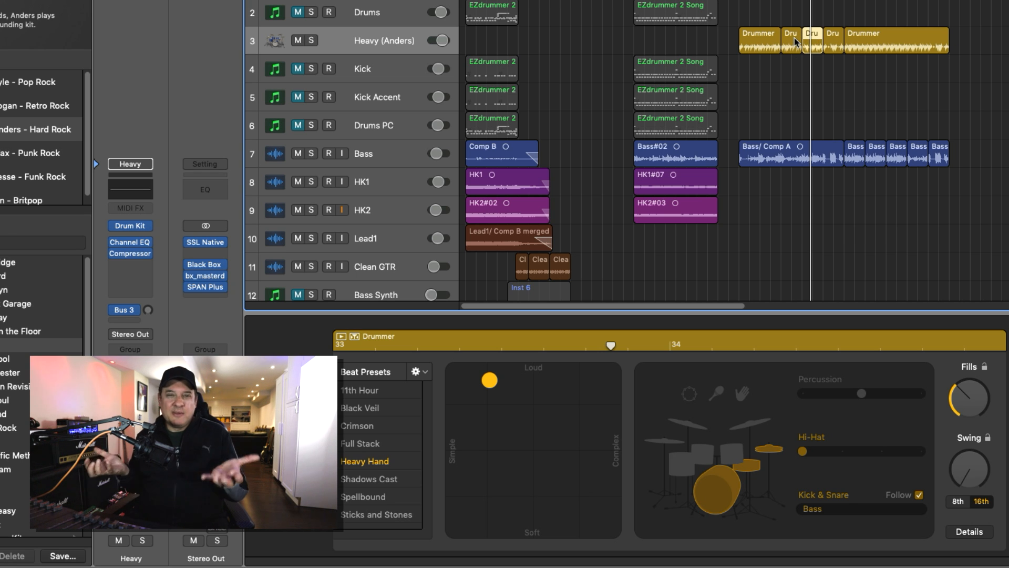
left_click(763, 425)
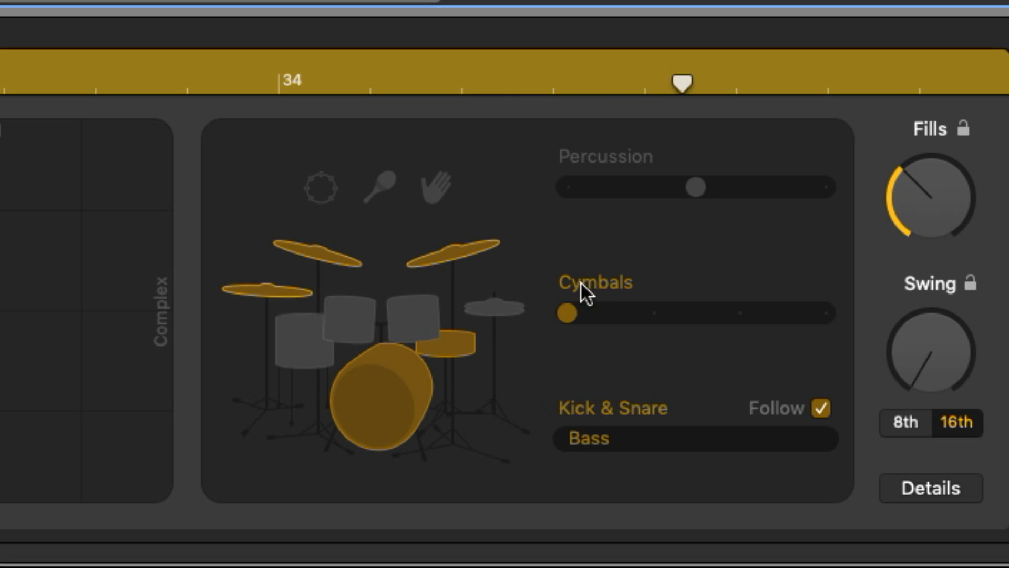
left_click_drag(802, 451, 842, 452)
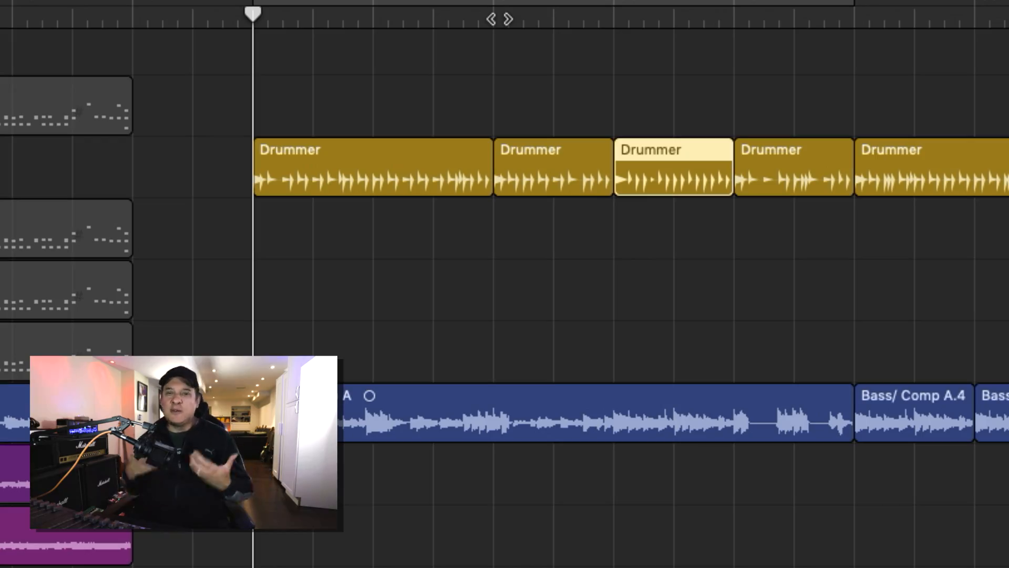
key("space")
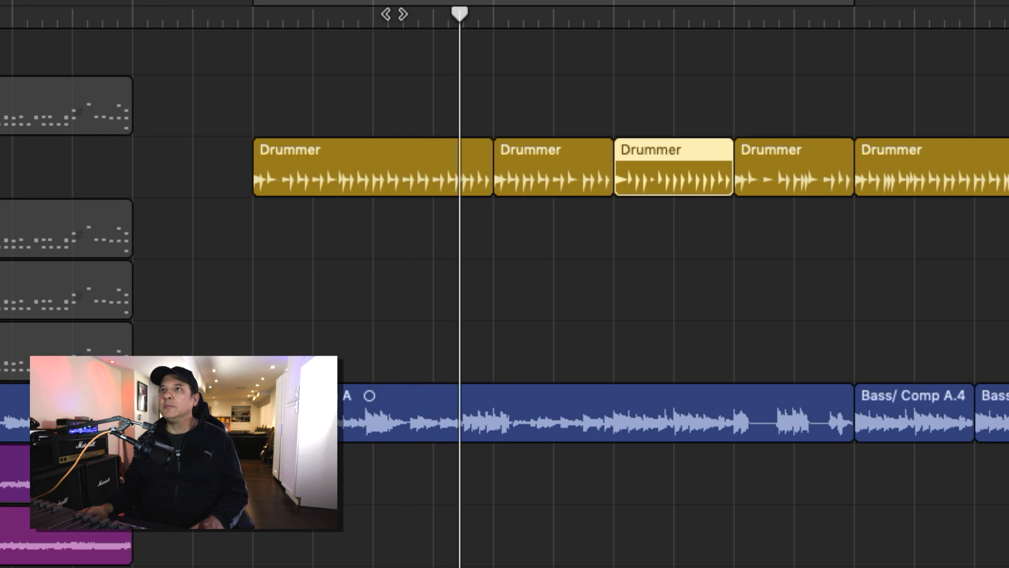
Stop playback and split the first Drummer region at the last beat before bar 31
key("space")
left_click_drag(480, 15, 477, 15)
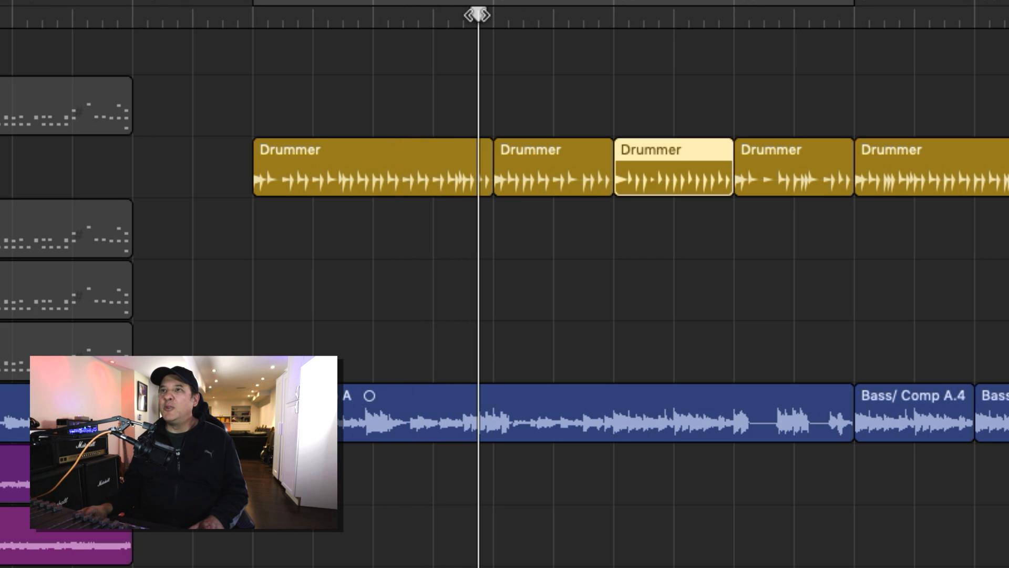
left_click(472, 163)
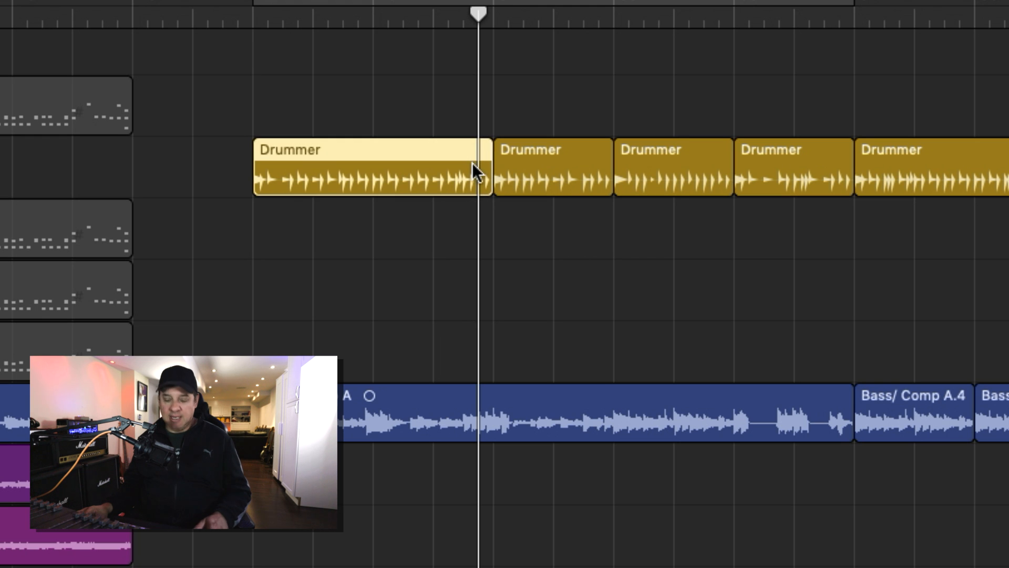
key("super+t")
Turn down the fills in the long first Drummer region, and raise them and switch to toms in the short region before bar 31
left_click(353, 175)
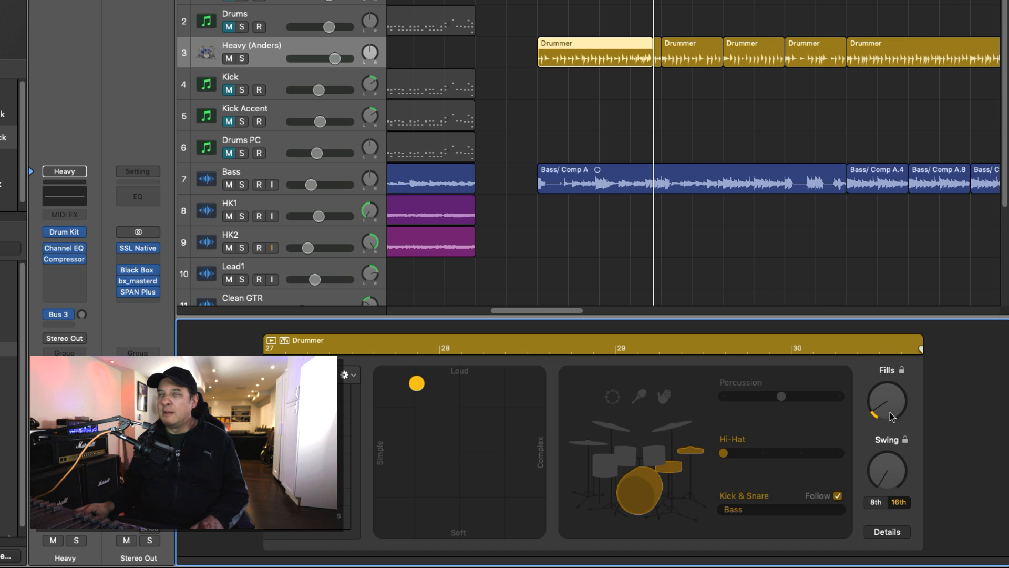
left_click(658, 55)
left_click(887, 403)
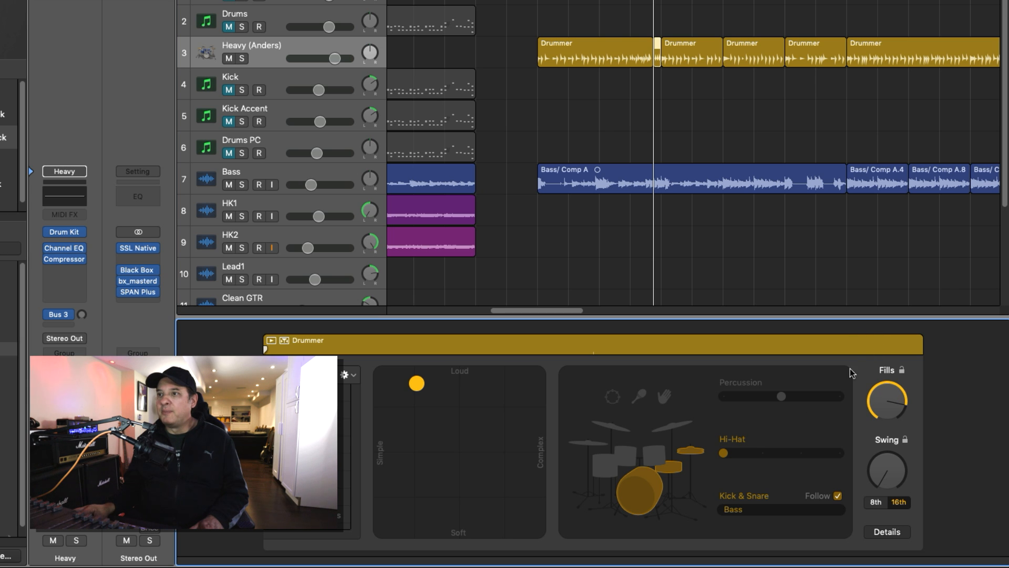
left_click(655, 459)
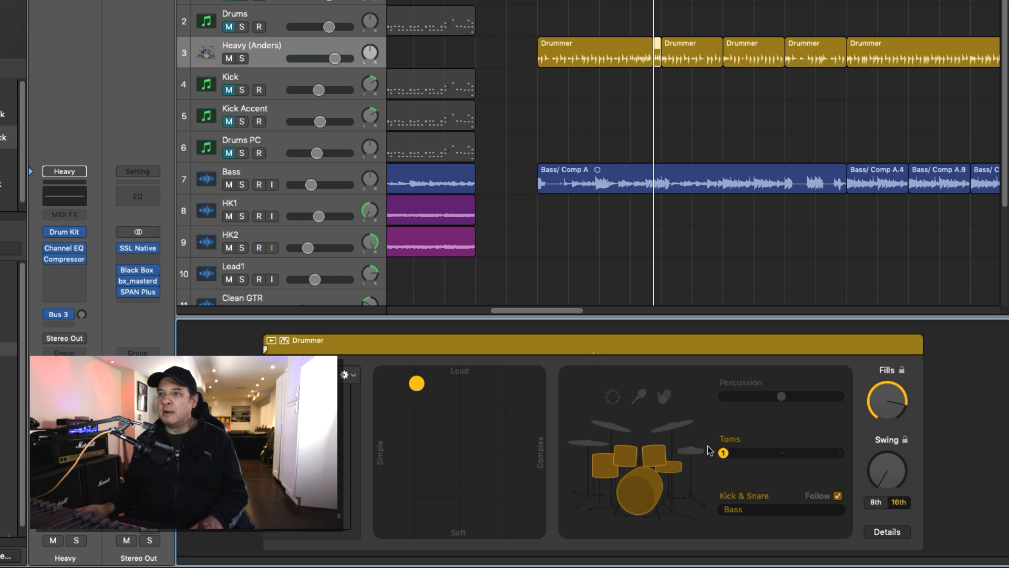
Play the Drummer track from bar 27 and listen to the new tom fill before bar 31
left_click(260, 65)
key("space")
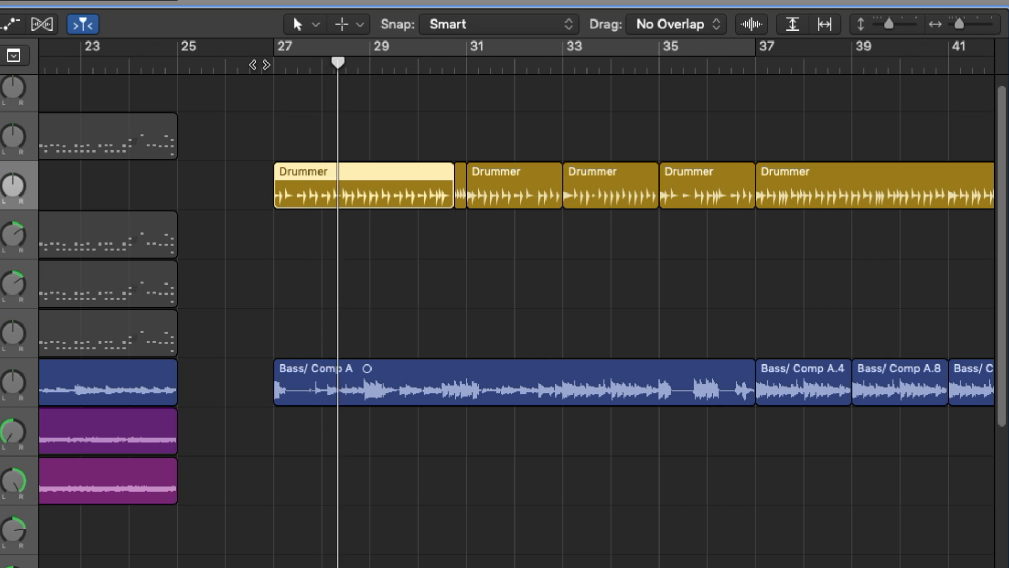
key("super+Right")
key("super+Right")
key("super+Right")
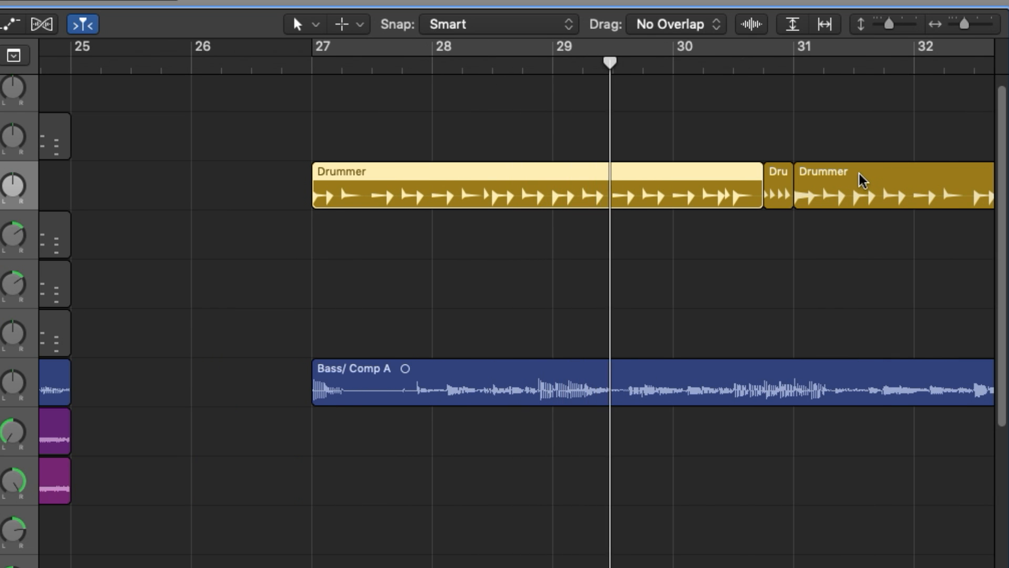
scroll(848, 176, "right", 3)
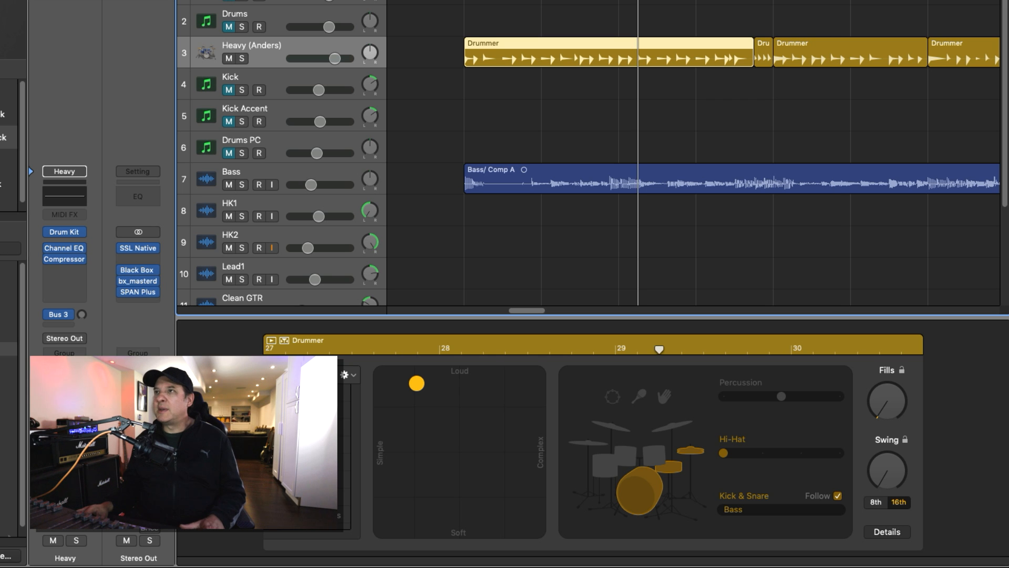
key("space")
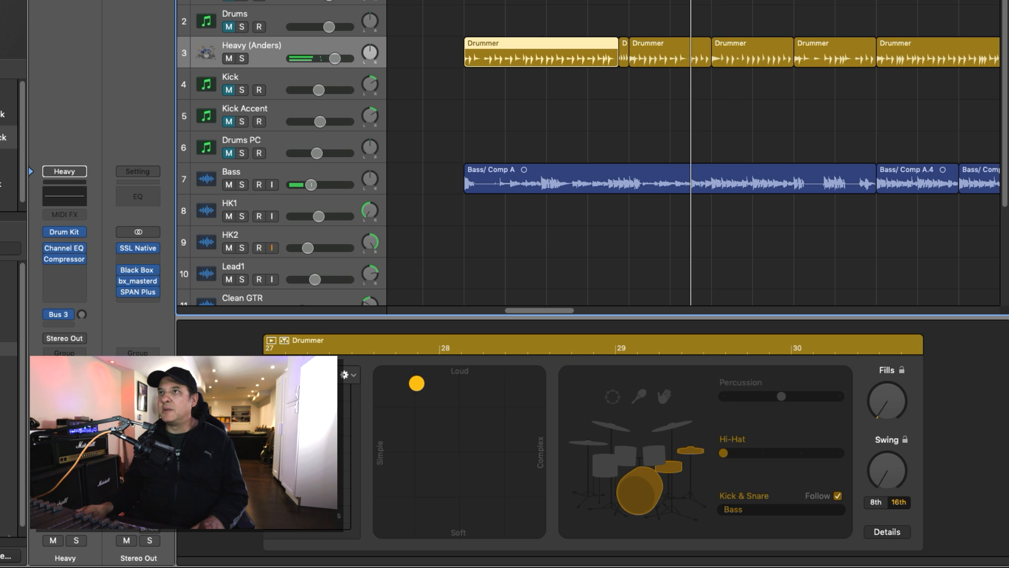
Split the Drummer region at bars 31 to 33 halfway through bar 32 and reduce the fills in its first part
left_click(699, 64)
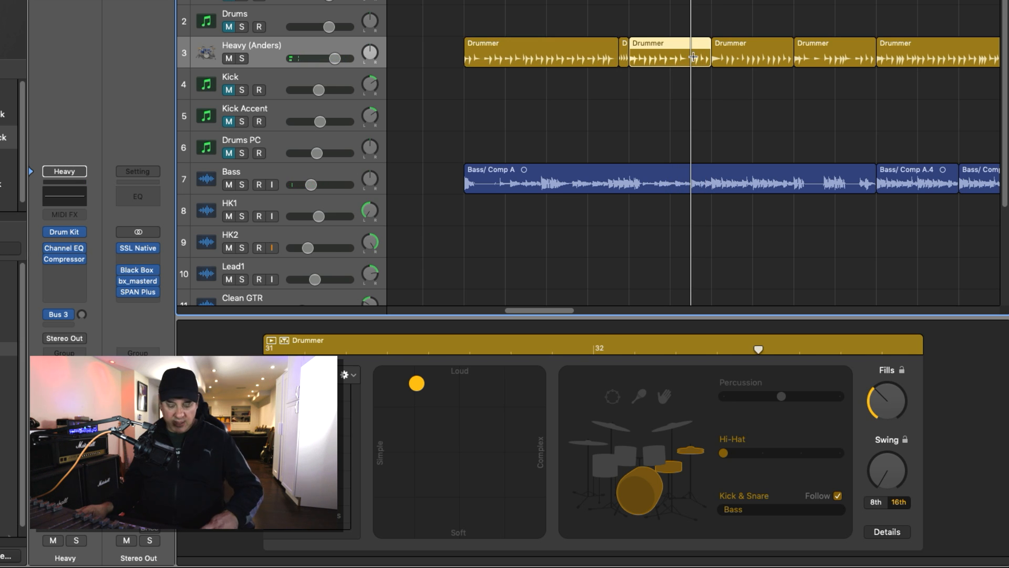
key("super+t")
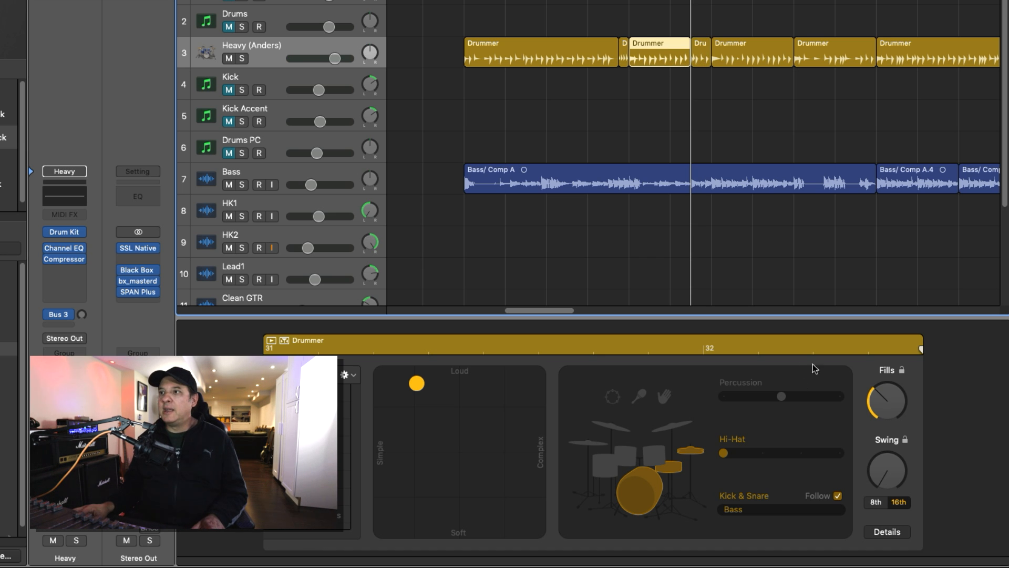
left_click_drag(885, 401, 890, 429)
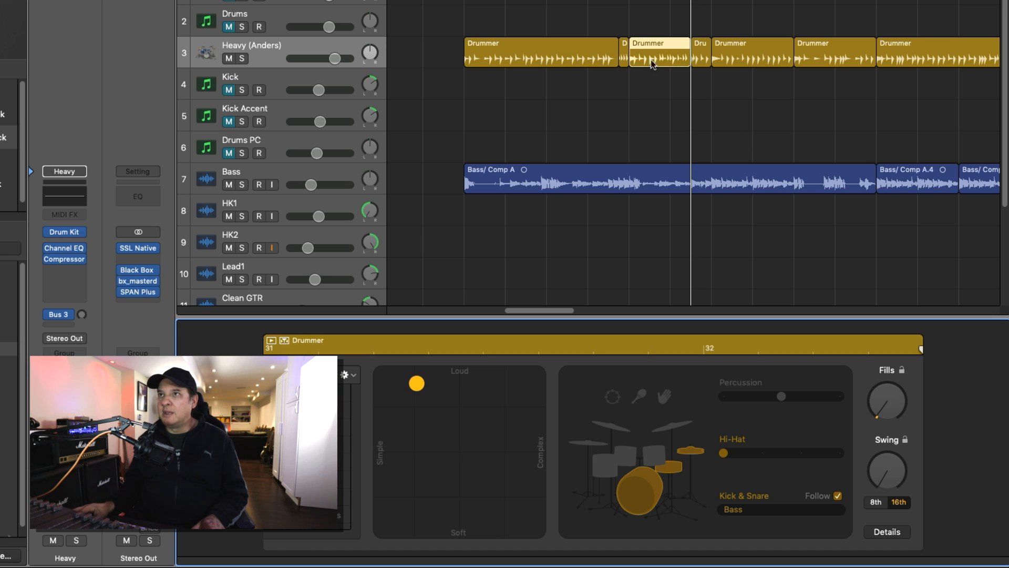
Raise the fills and complexity of the short Drummer region before bar 33 and play the transition
left_click(700, 61)
left_click_drag(892, 403, 880, 364)
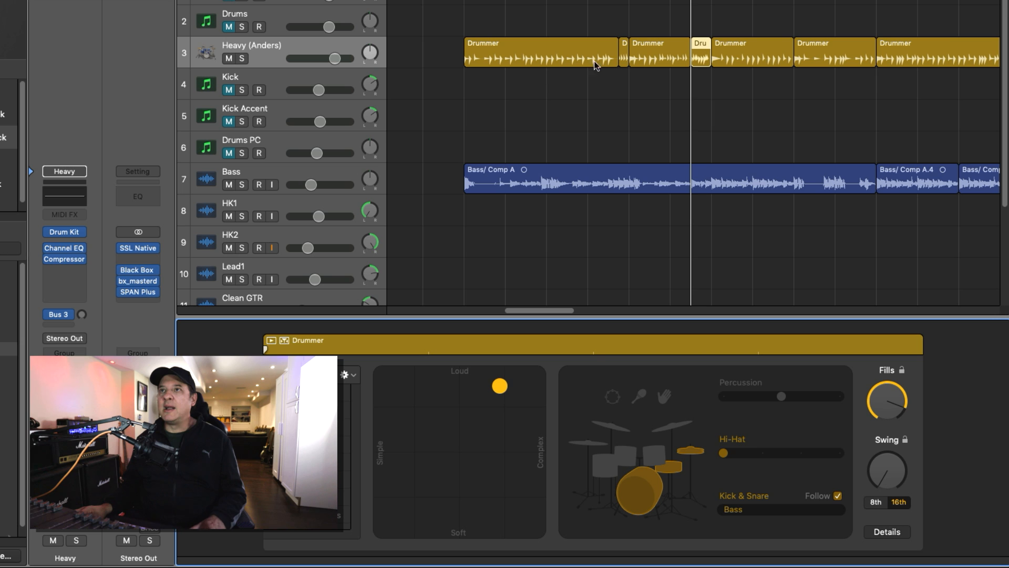
left_click(608, 1)
key("space")
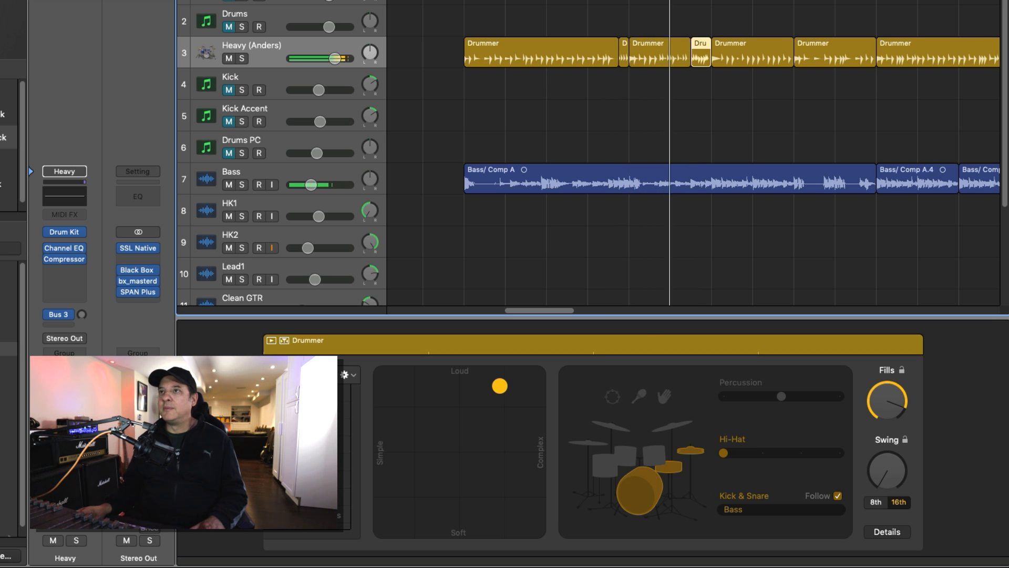
left_click(656, 20)
key("space")
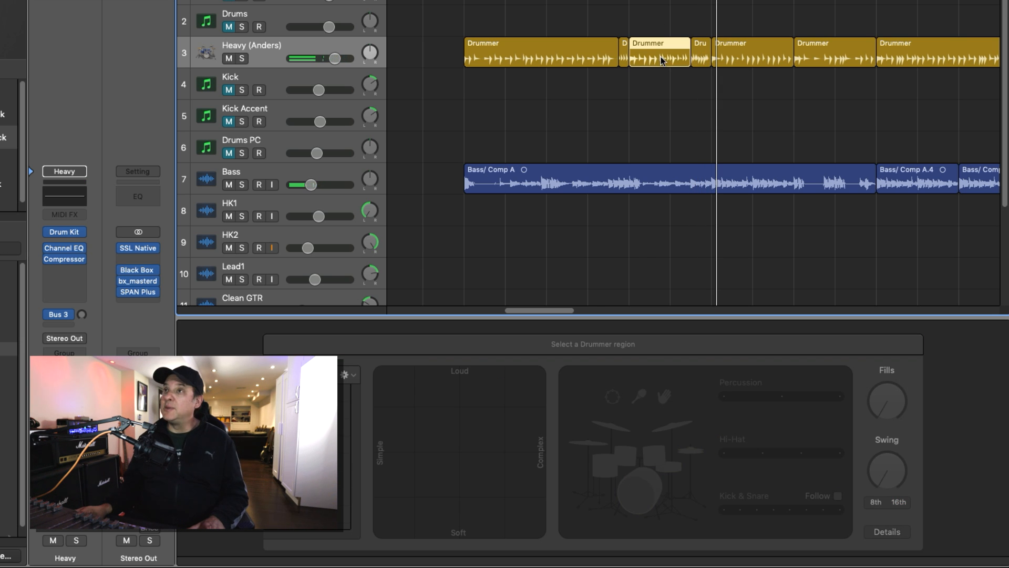
Turn the fills fully down in the Drummer region starting at bar 31, make it slightly softer and play it
left_click_drag(880, 385, 878, 376)
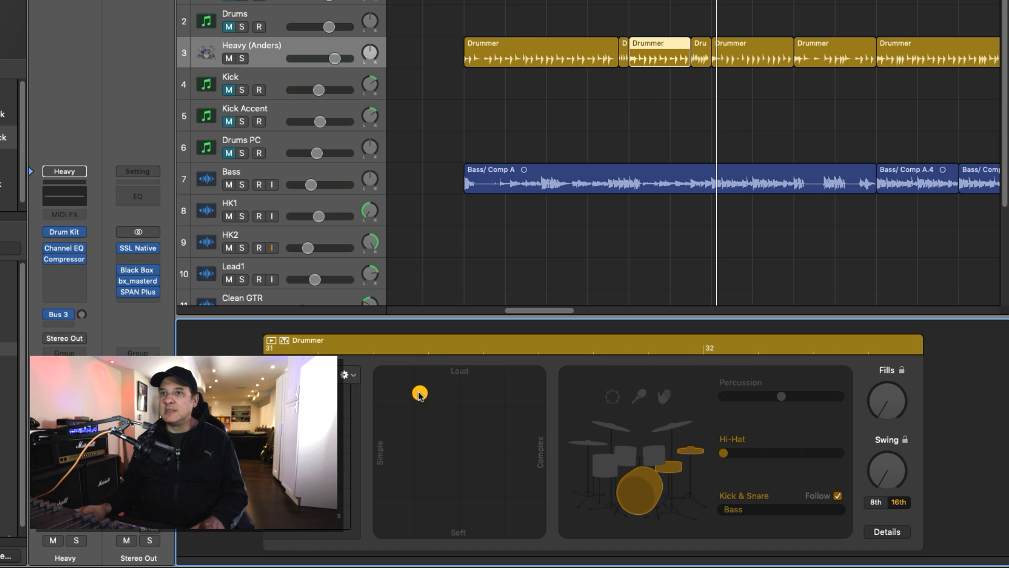
left_click(633, 1)
key("space")
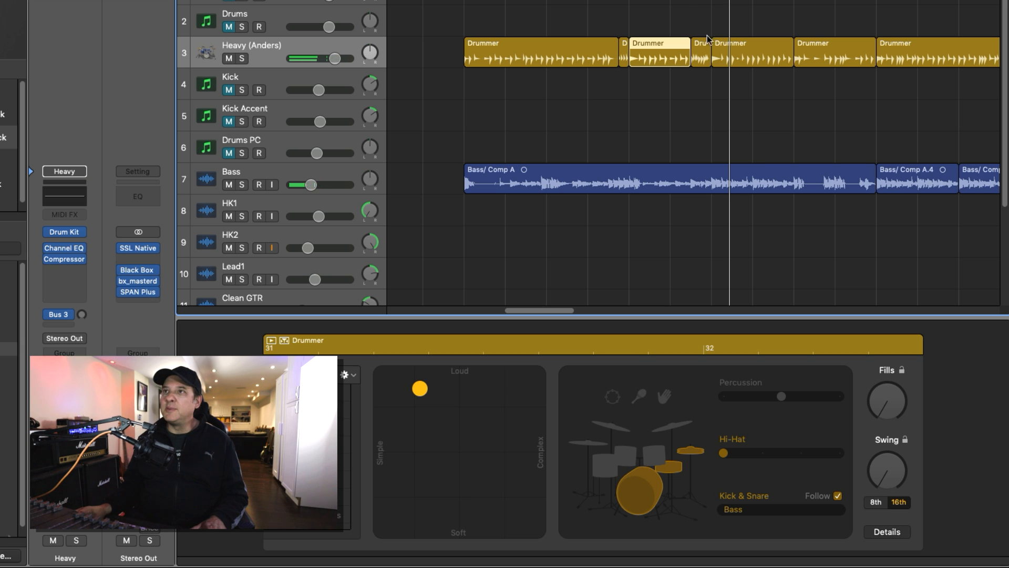
Lower the fills of the short Drummer region before bar 33, make it slightly simpler and softer, and play it
left_click(699, 56)
left_click_drag(886, 397, 888, 413)
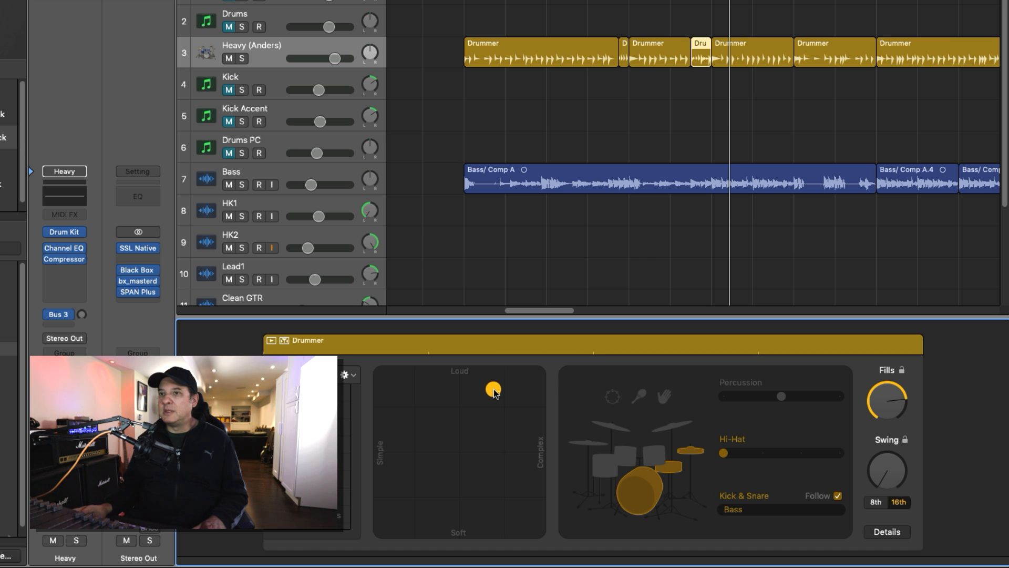
left_click(671, 1)
key("space")
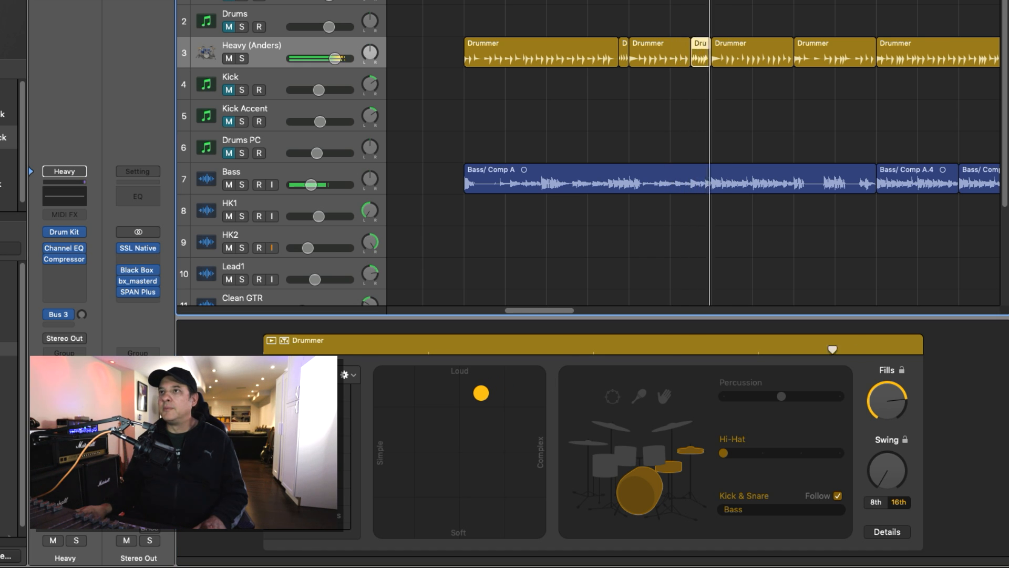
Reduce the fills before bar 33 a little further, set that short region noticeably softer on the XY pad and replay it
key("comma")
key("comma")
key("comma")
key("comma")
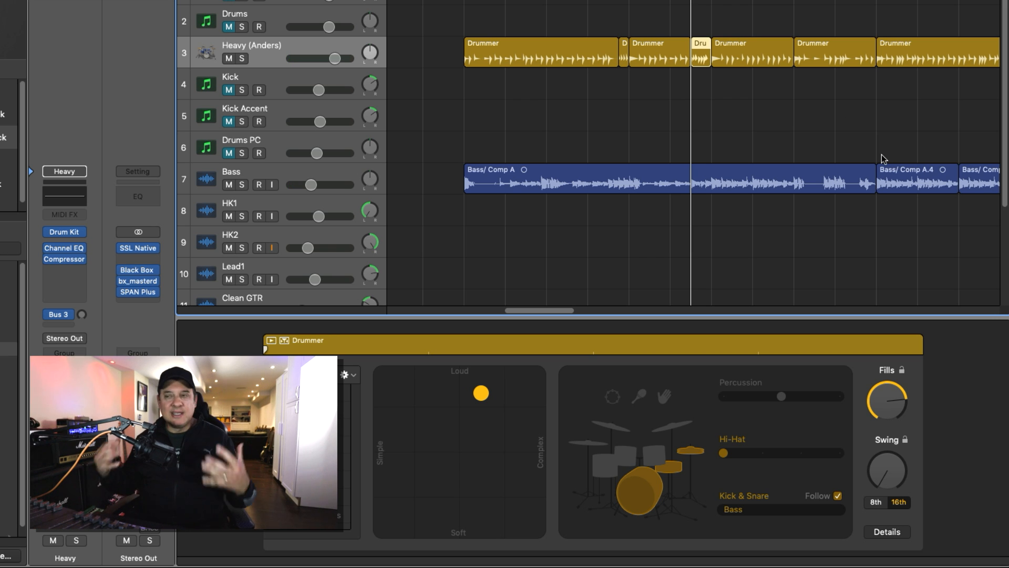
left_click(887, 407)
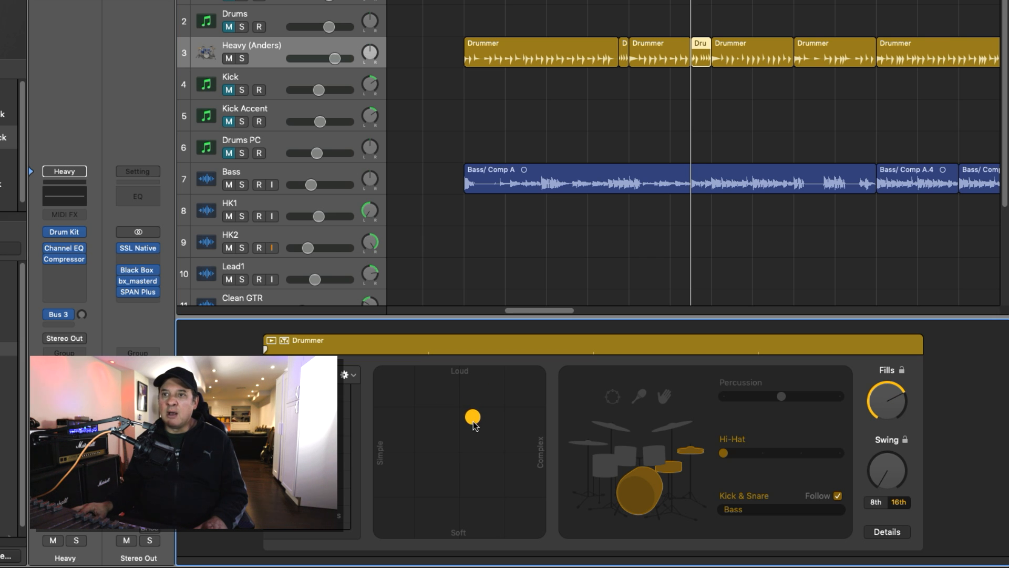
left_click(473, 419)
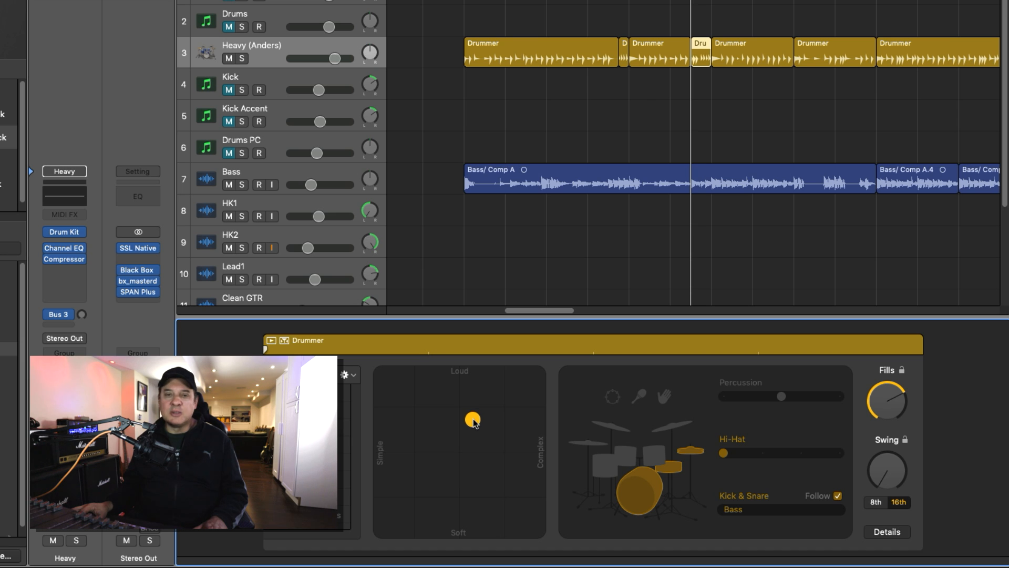
left_click(670, 1)
key("space")
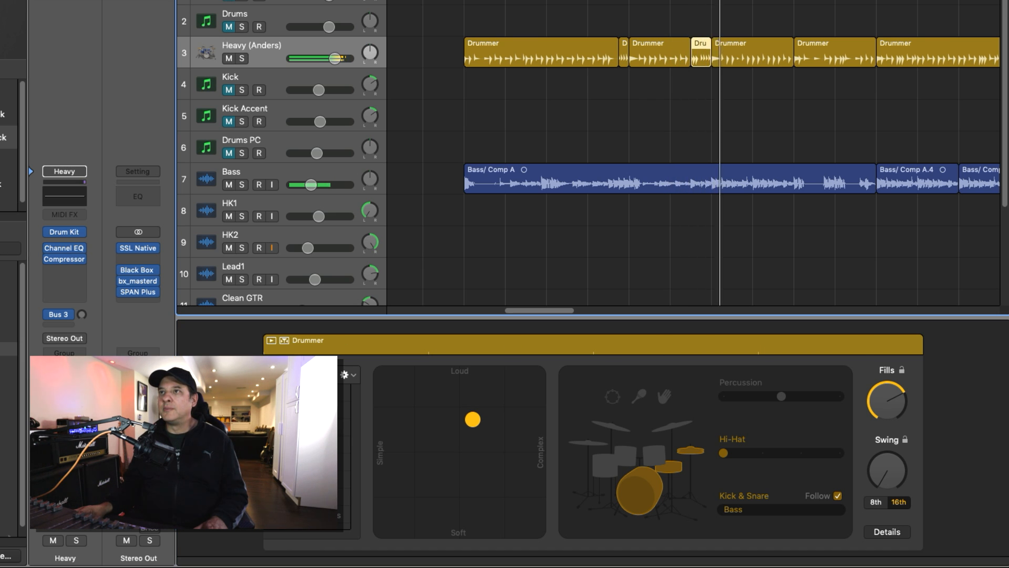
Make the short Drummer region before bar 33 slightly louder and simpler, nudge its fills up and play the result
left_click_drag(473, 418, 467, 407)
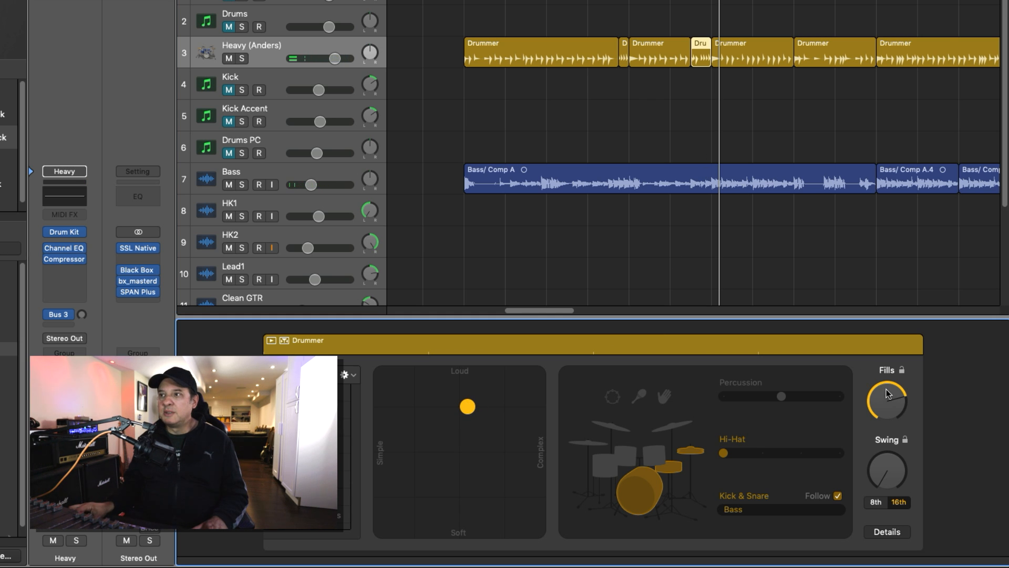
left_click(671, 1)
key("space")
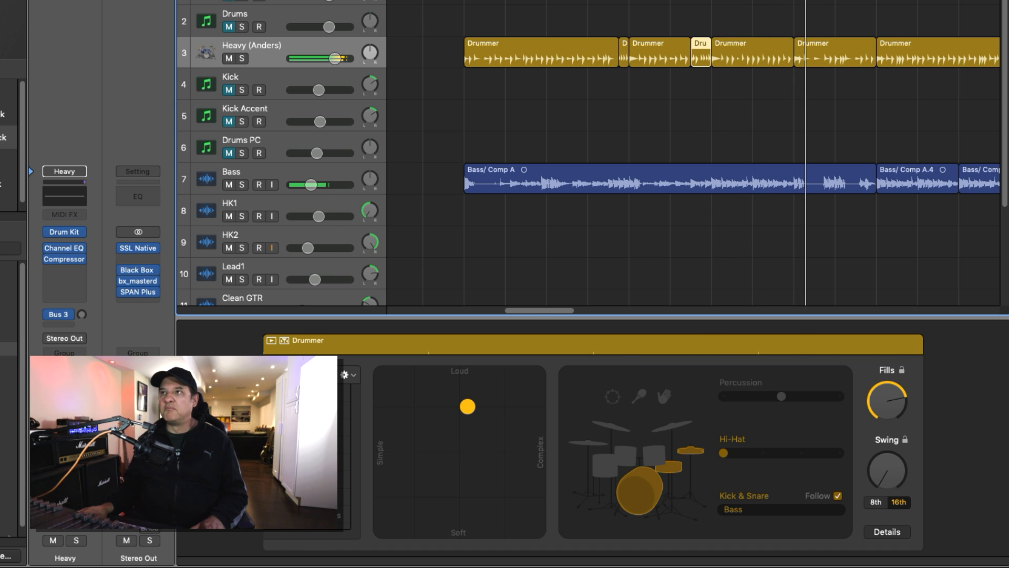
key("space")
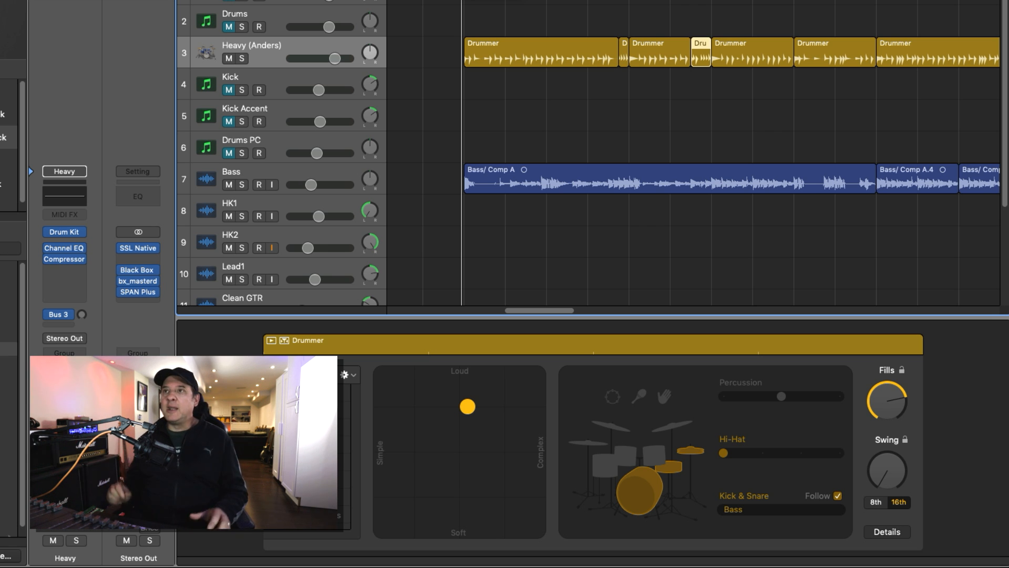
Split and trim the Drummer region at bars 35 to 37 to leave gaps at the bass line's two pauses, and play it back
key("space")
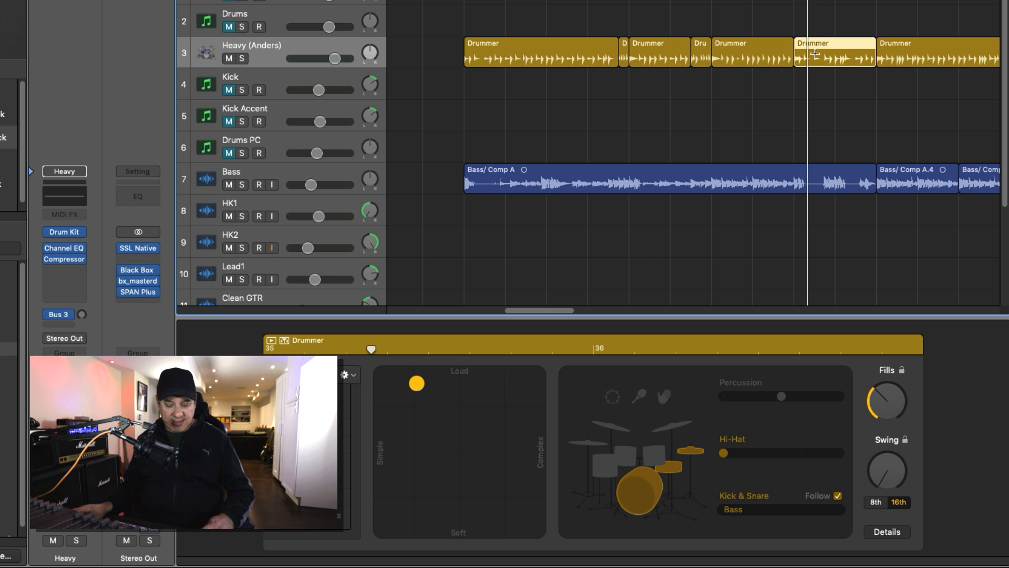
key("super+t")
left_click_drag(810, 62, 824, 67)
key("space")
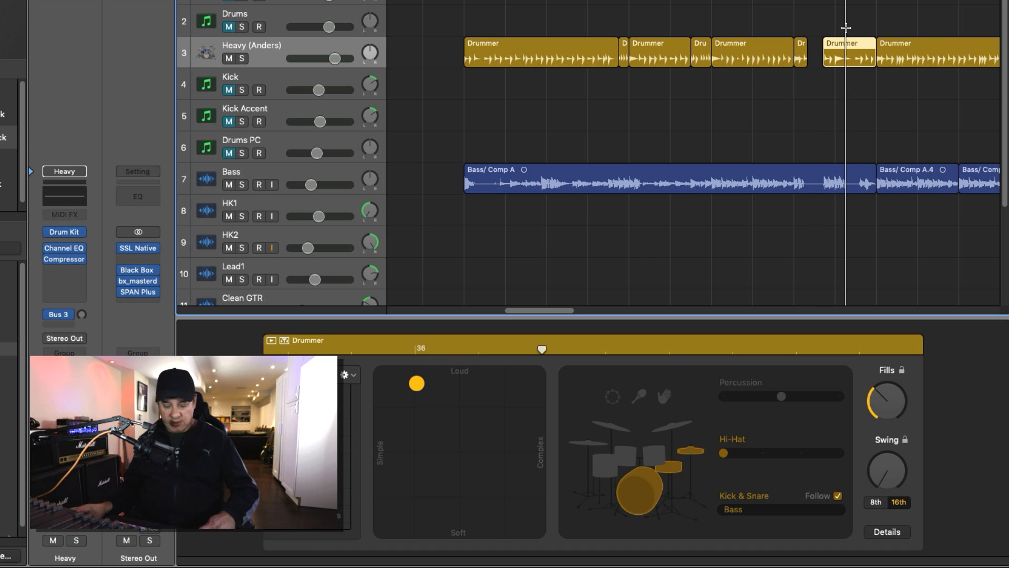
left_click_drag(850, 64, 865, 62)
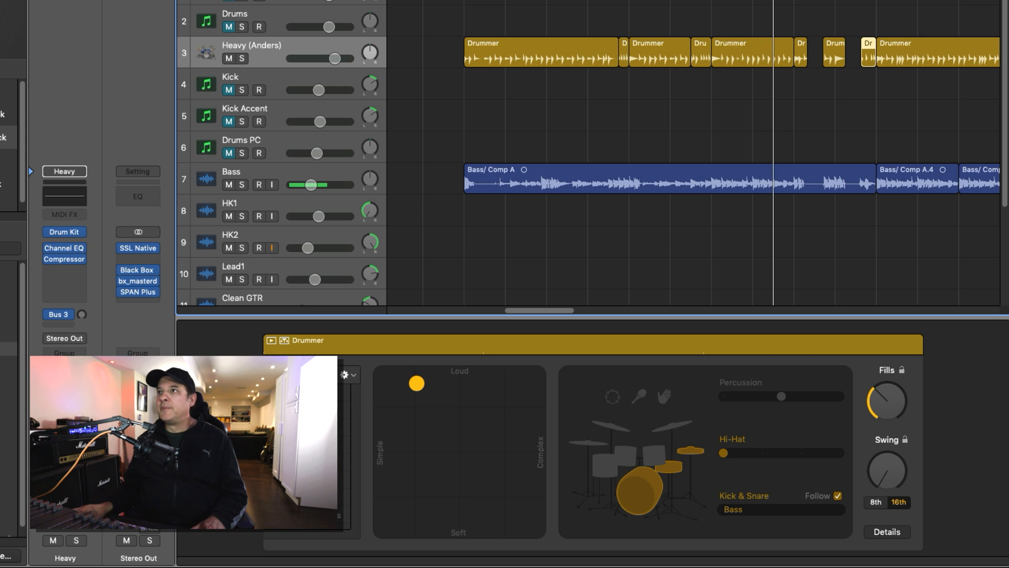
key("space")
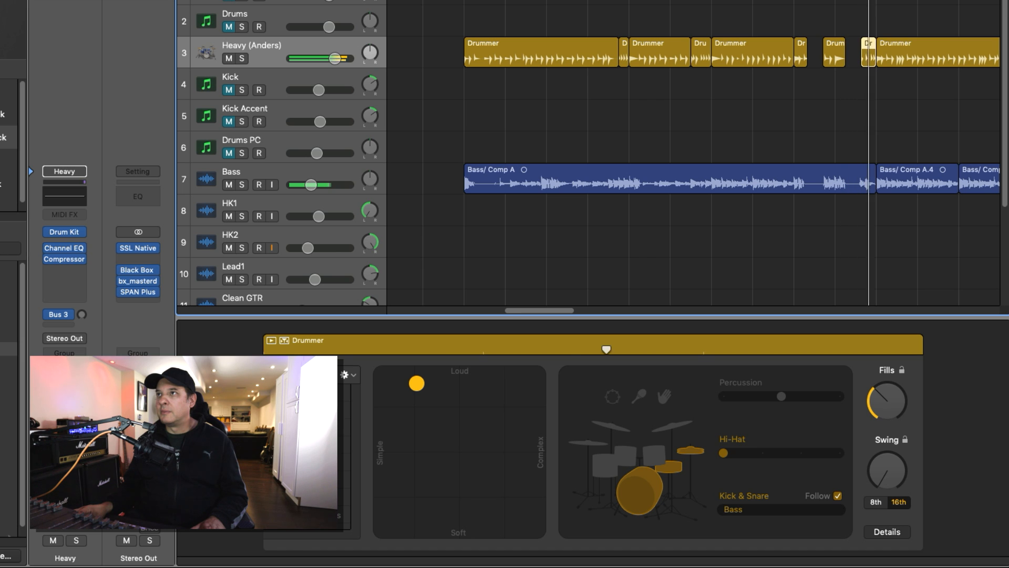
Slightly raise the fills of the short Drummer region at bar 35 and switch its kit from hi-hat to toms
left_click(794, 1)
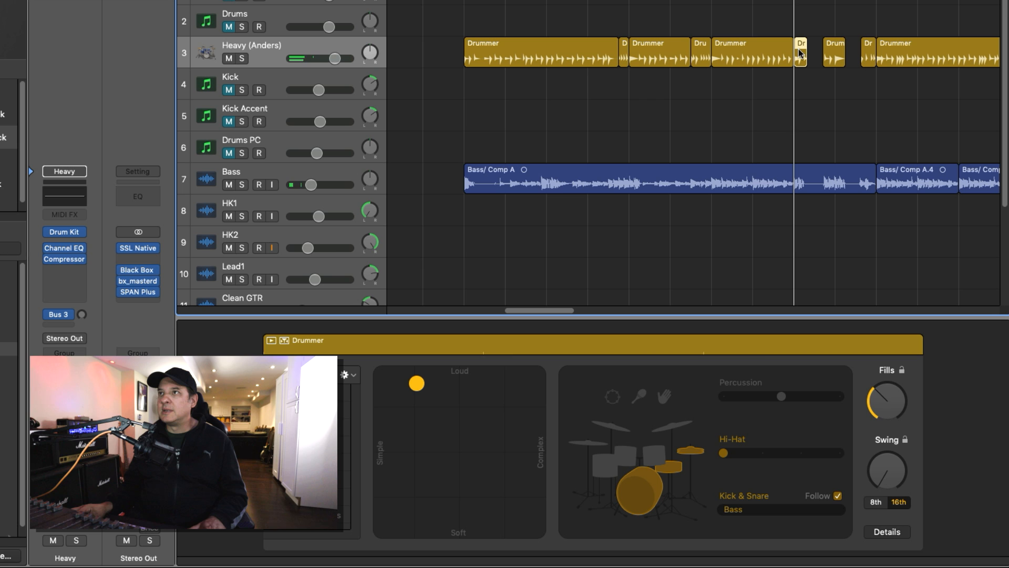
left_click_drag(884, 398, 879, 384)
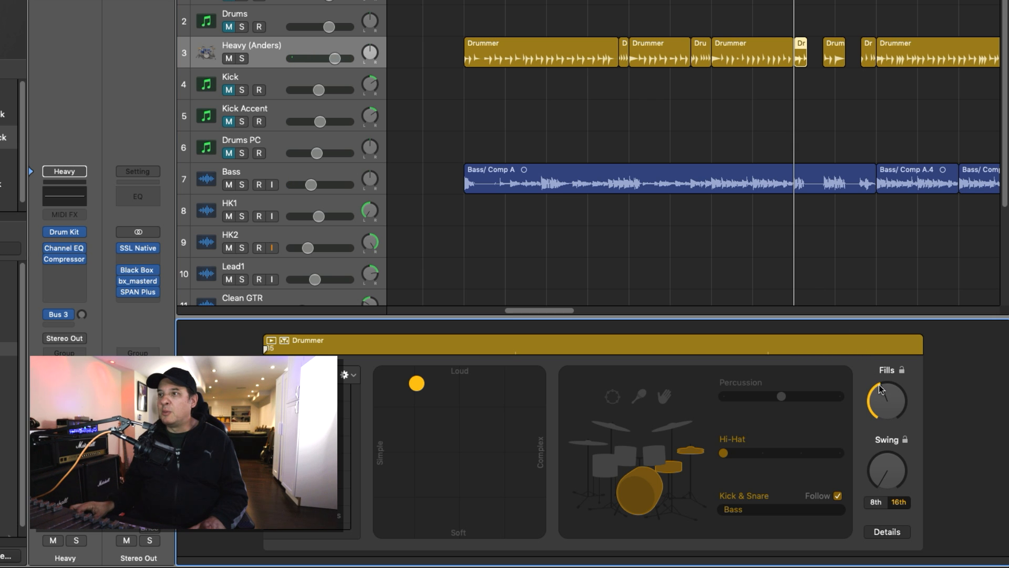
left_click(655, 453)
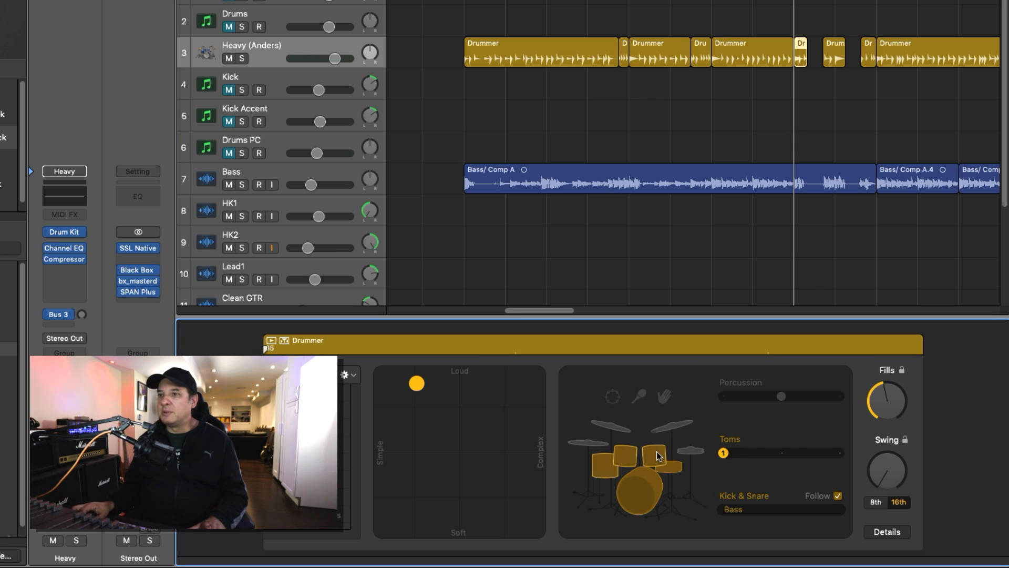
Make the short Drummer region between the two gaps around bar 36 slightly more complex and softer, and play it with the bass
left_click(832, 51)
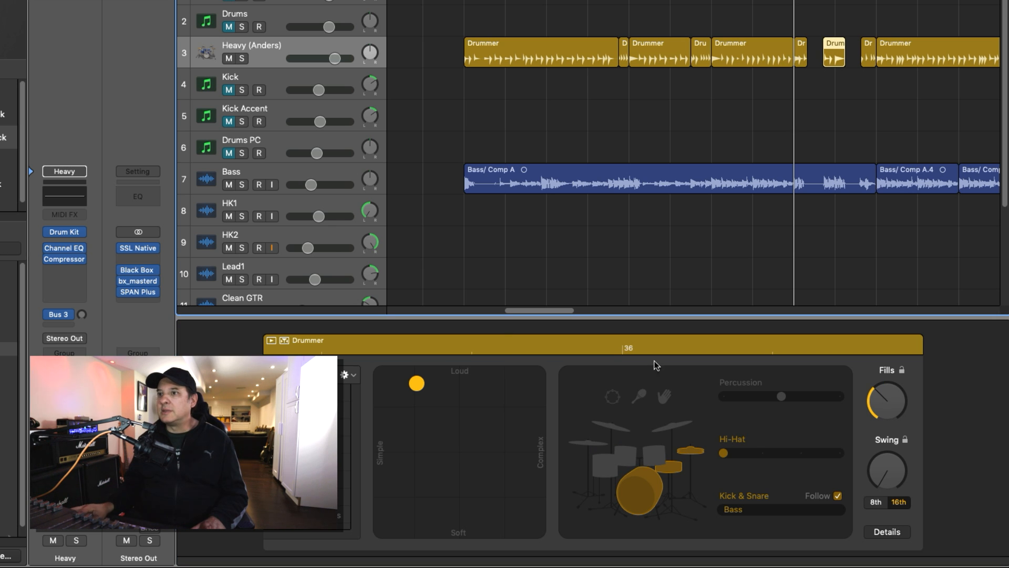
left_click_drag(422, 381, 440, 388)
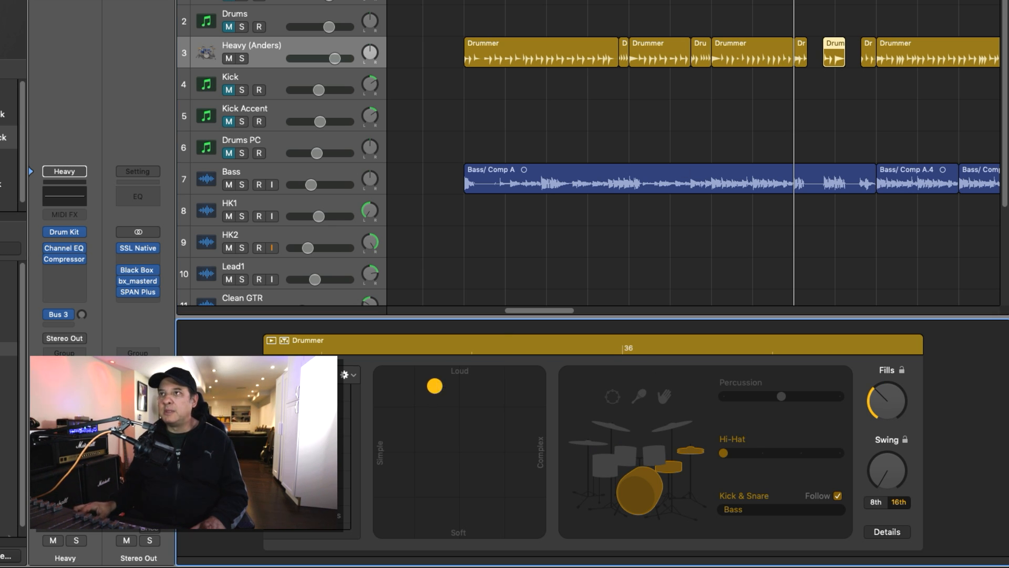
key("space")
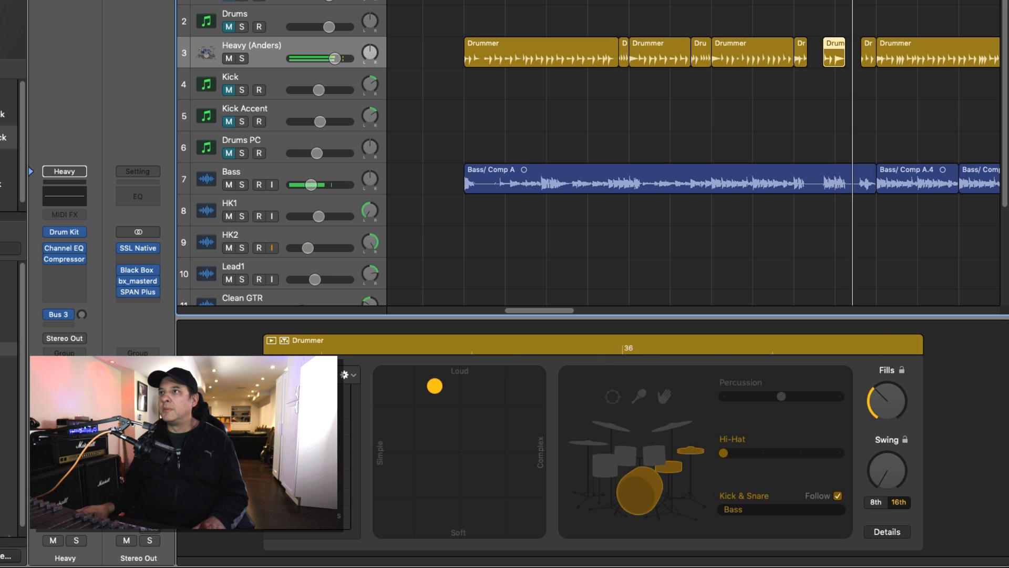
key("space")
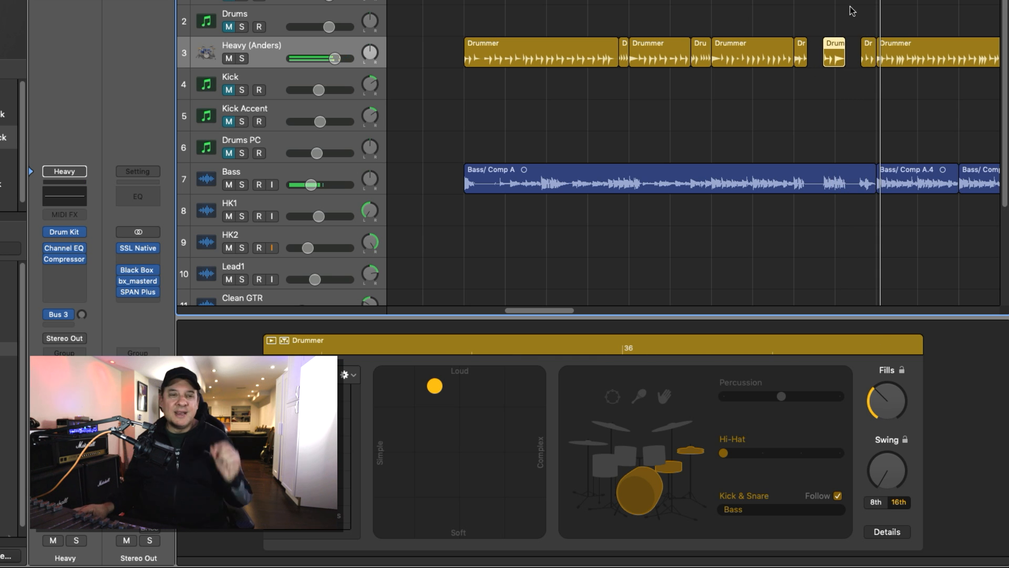
Extend the end of the Drummer region between the two gaps to a length of 0 2 2 183 and replay the passage
key("comma")
key("comma")
key("space")
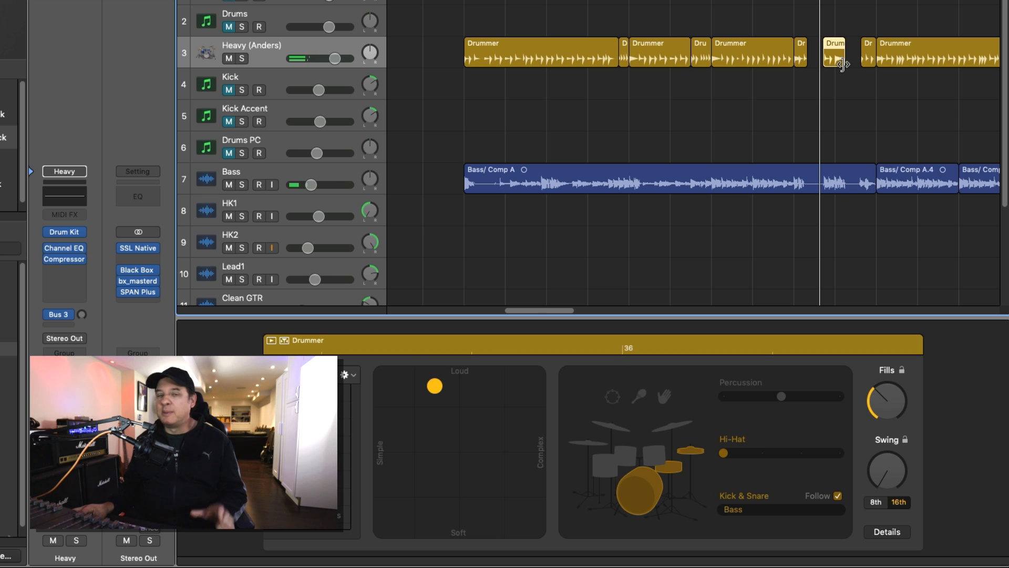
left_click_drag(841, 63, 847, 64)
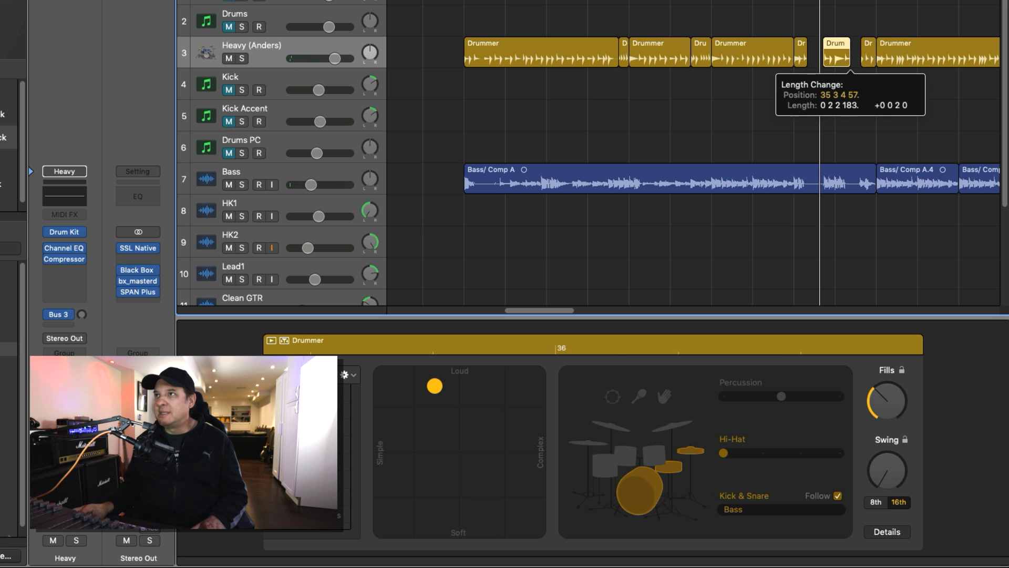
key("space")
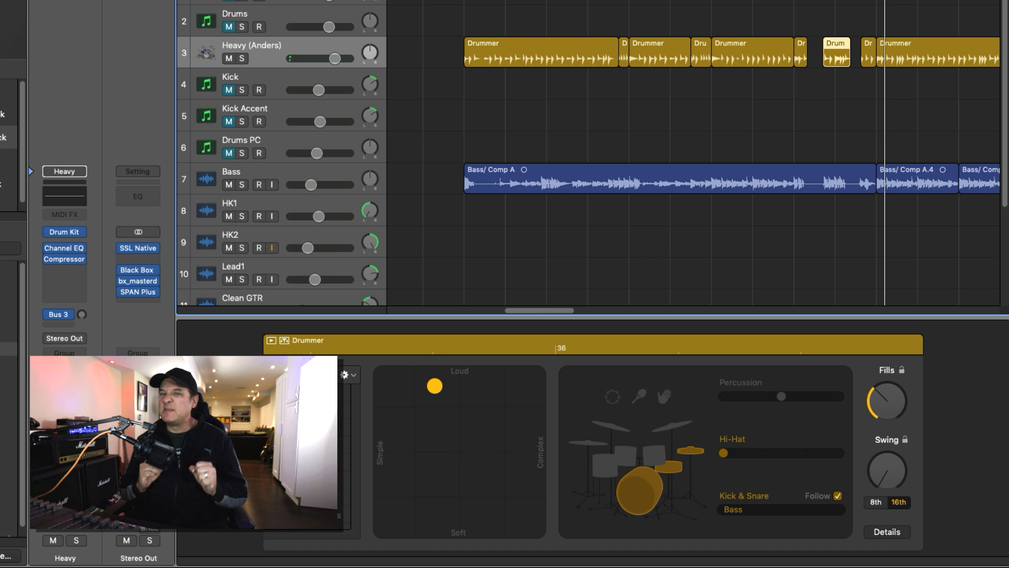
Switch the long Drummer region from bar 37 to a louder, more complex cymbal pattern with fewer fills, and play it
scroll(694, 168, "right", 3)
scroll(694, 168, "left", 3)
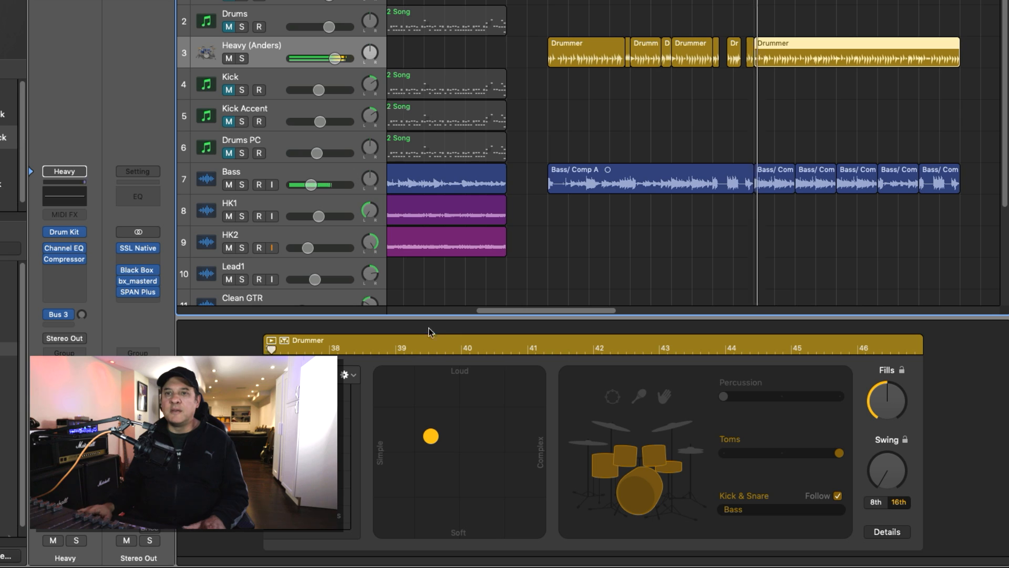
left_click(305, 447)
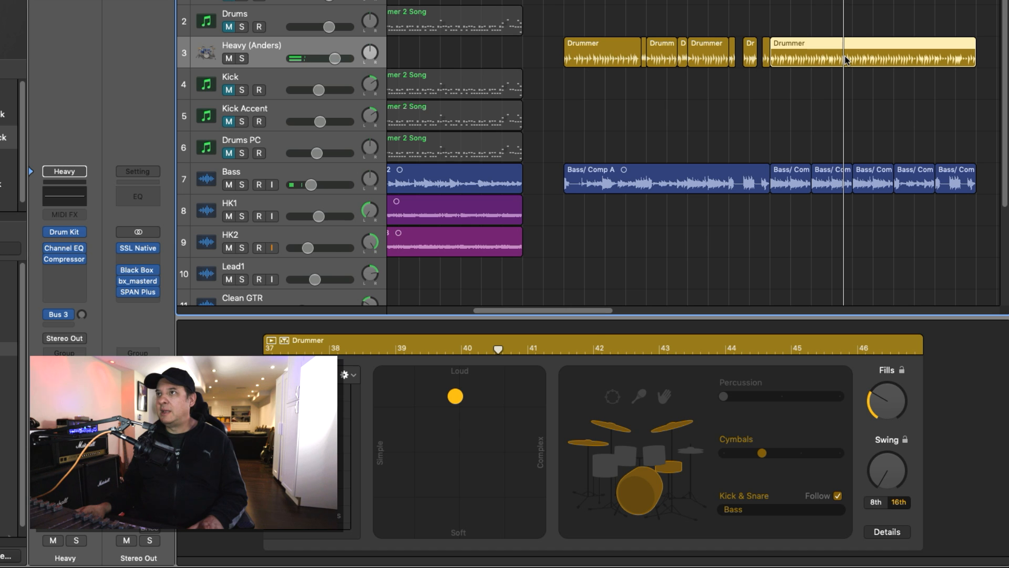
Split the long Drummer region midway through bar 40 and again at bar 41 to isolate a short fill region
key("super+t")
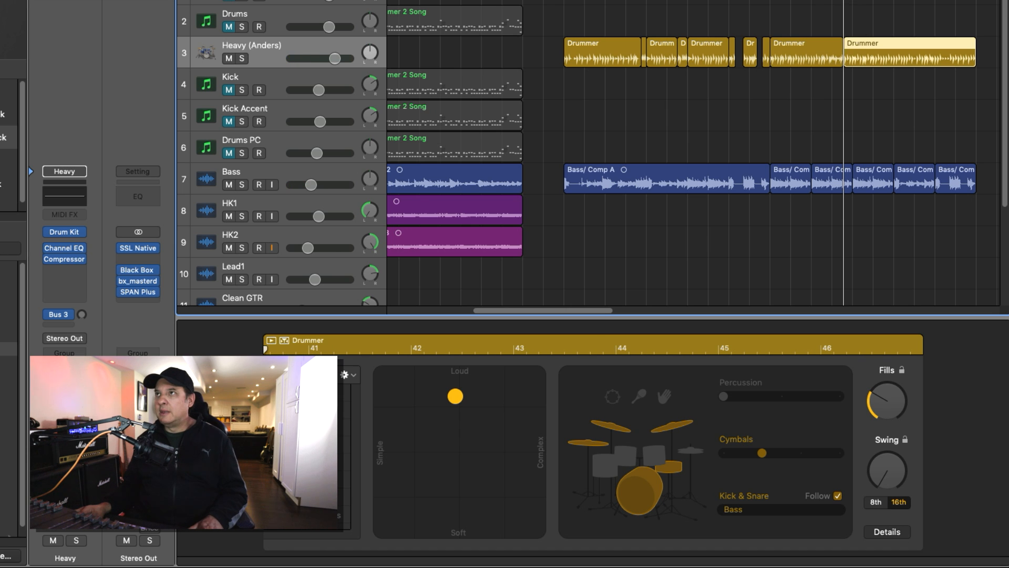
left_click(859, 55)
key("super+t")
Lower the fills of the Drummer region from bar 37 to mid-bar 40, make it louder and simpler, and play it
left_click(819, 42)
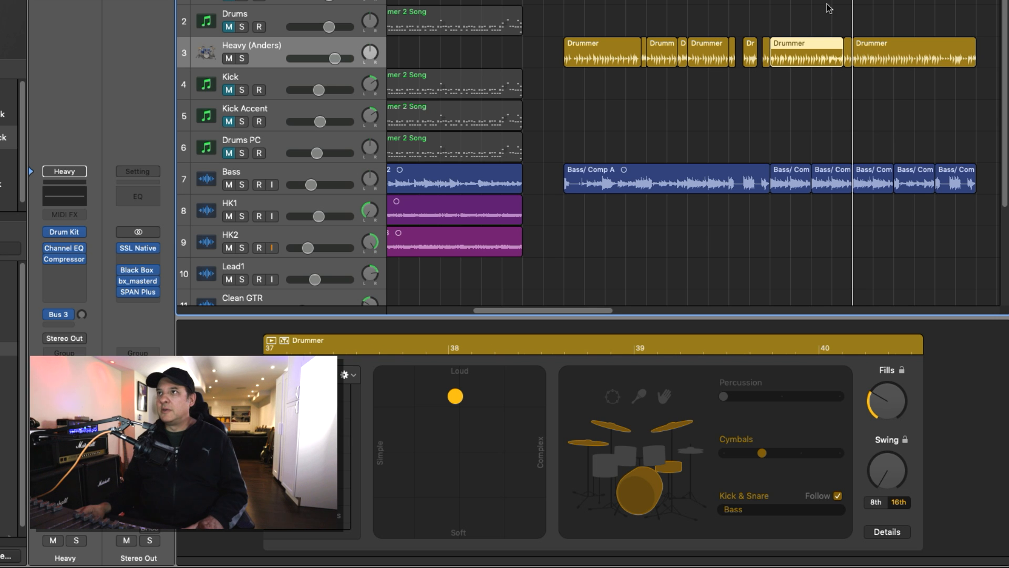
left_click_drag(881, 405, 885, 416)
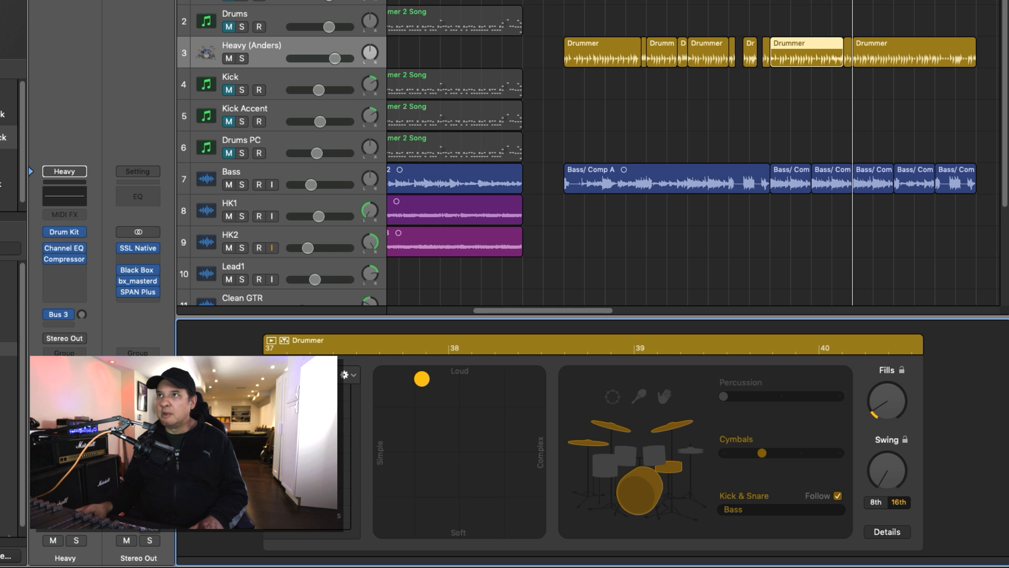
left_click(770, 2)
key("space")
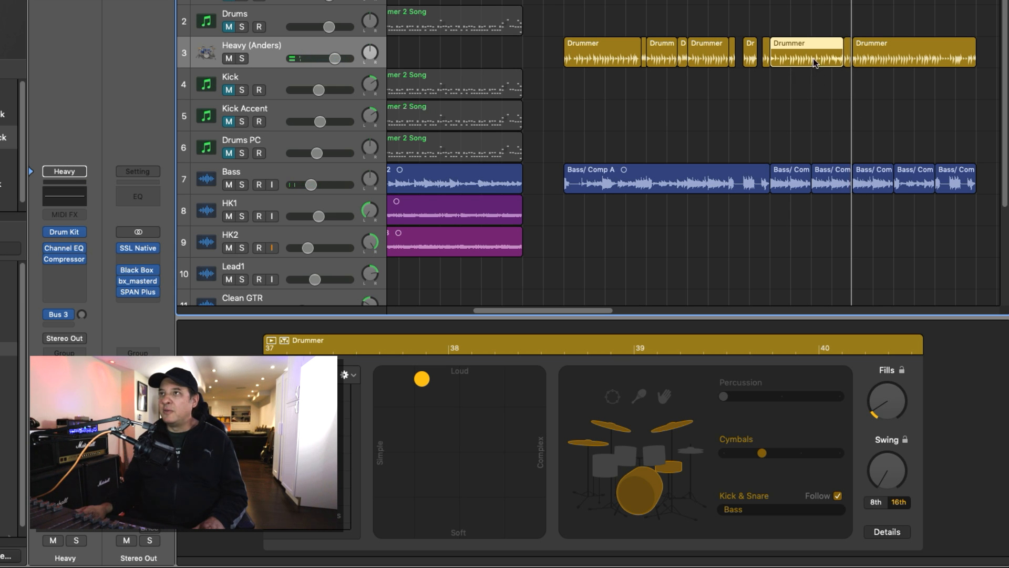
Turn the fills of the Drummer region starting at bar 37 fully down and make it softer and slightly simpler while listening
left_click_drag(882, 389, 877, 391)
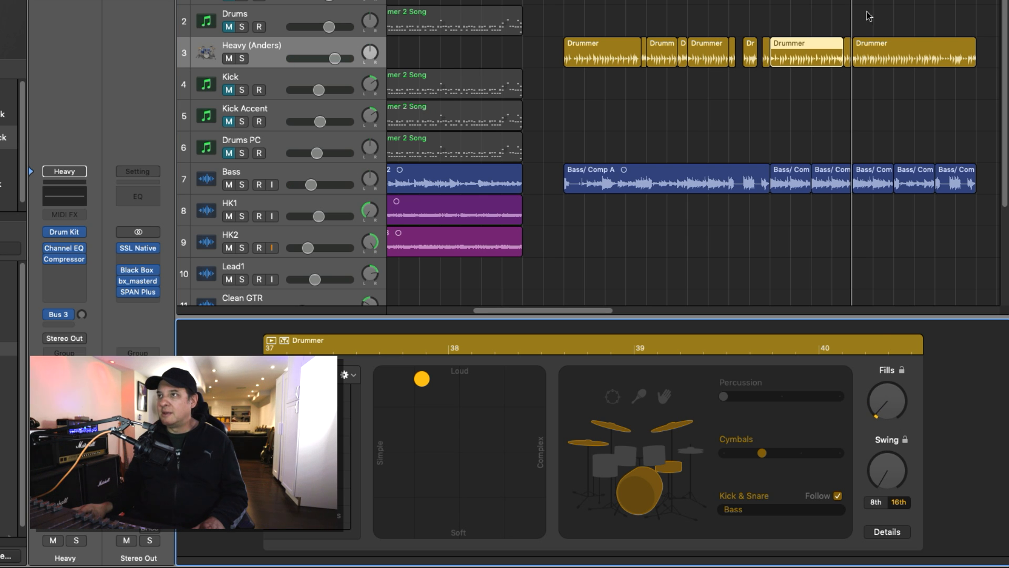
left_click(821, 1)
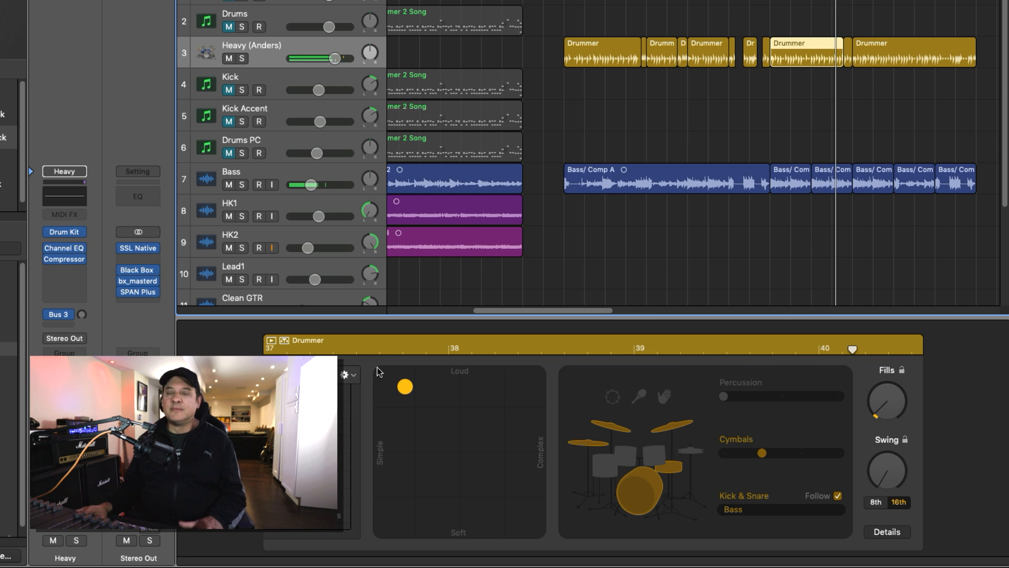
left_click(407, 386)
left_click_drag(408, 401, 413, 408)
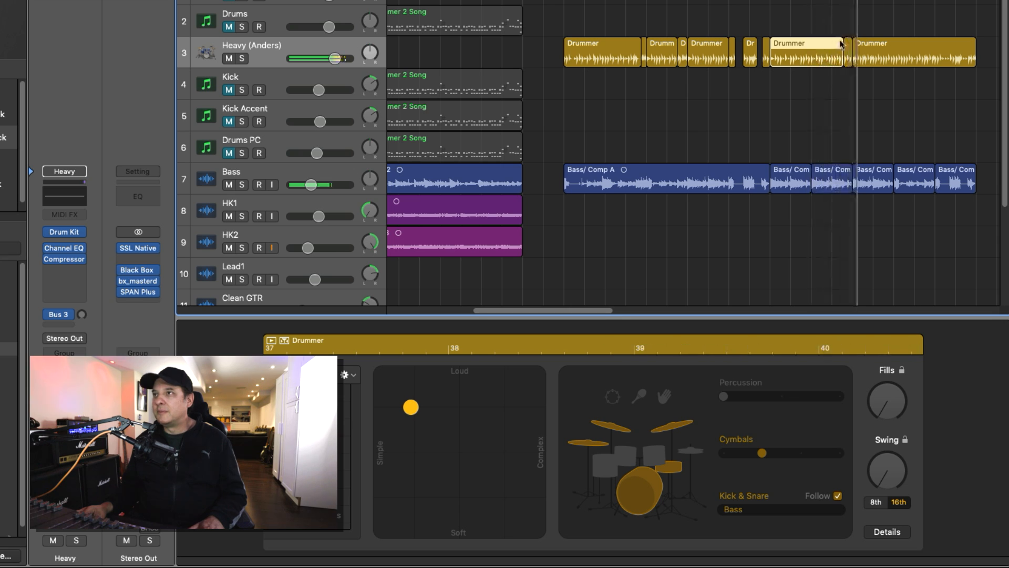
Give the short Drummer region before bar 41 more fills, slightly more complexity and a mid-level toms pattern, and play the result
left_click(847, 49)
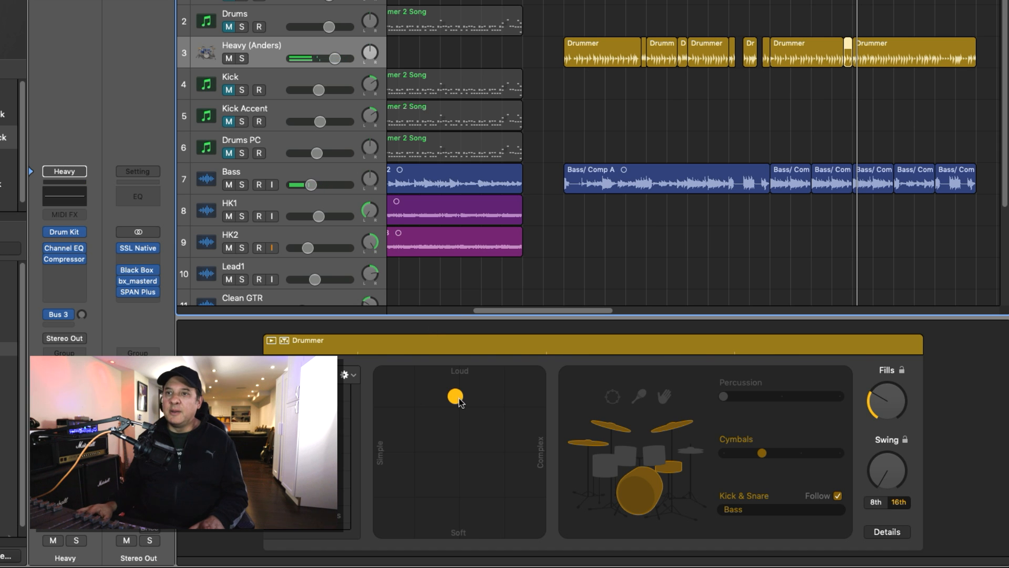
left_click(885, 400)
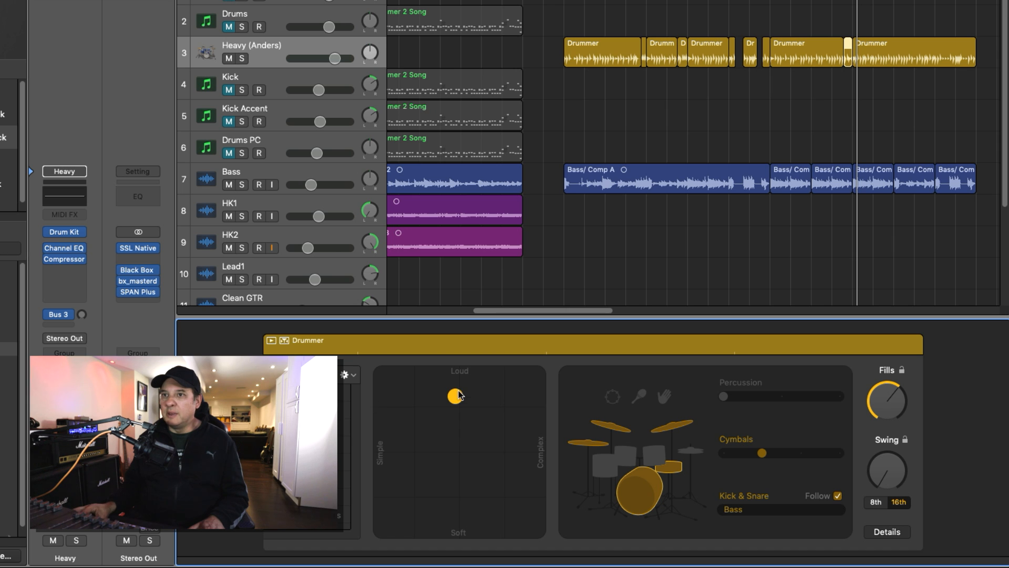
left_click(658, 455)
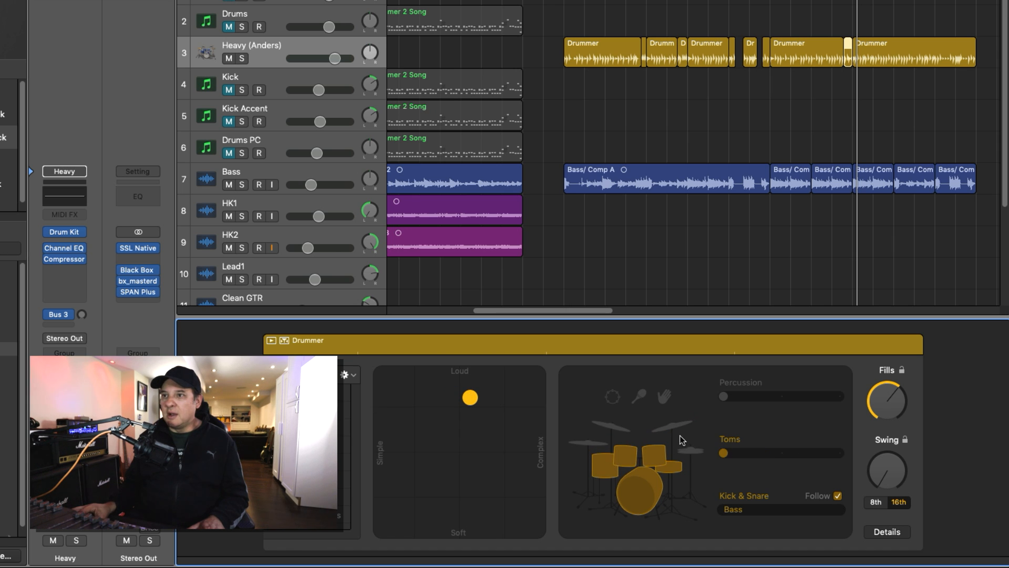
left_click(779, 453)
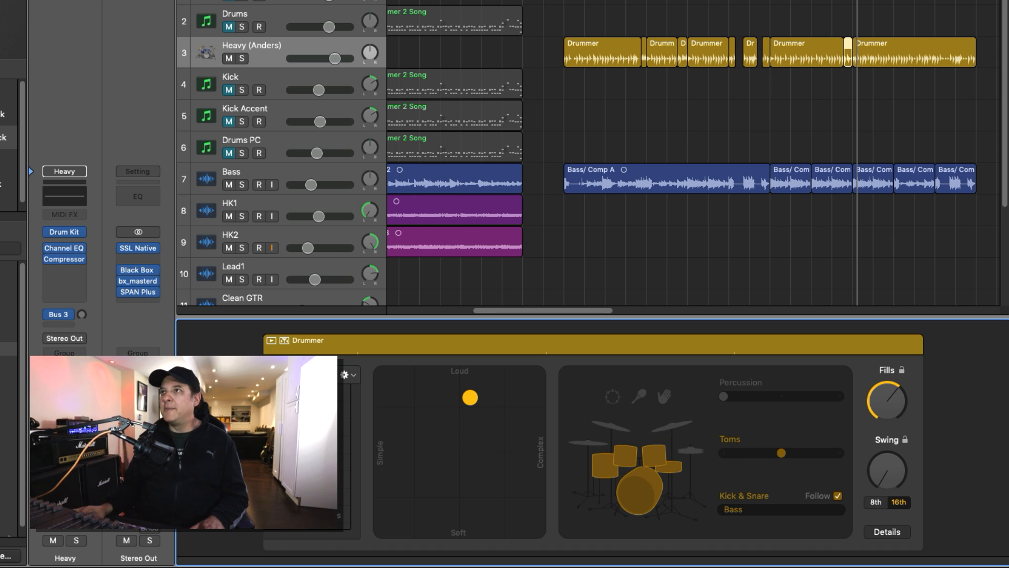
key("space")
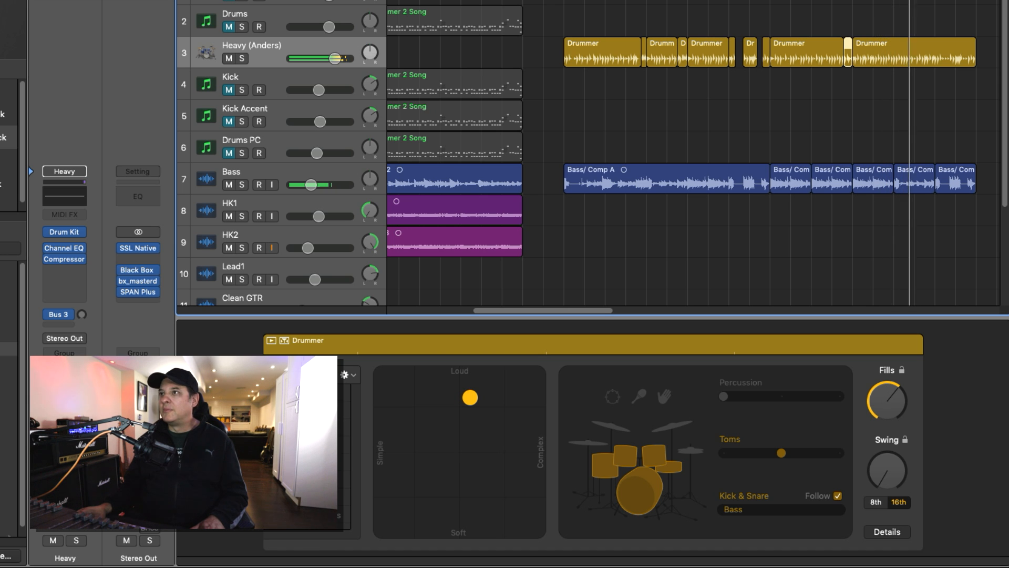
Split the Drummer region starting at bar 41 at bar 43, select its first part and play on
key("comma")
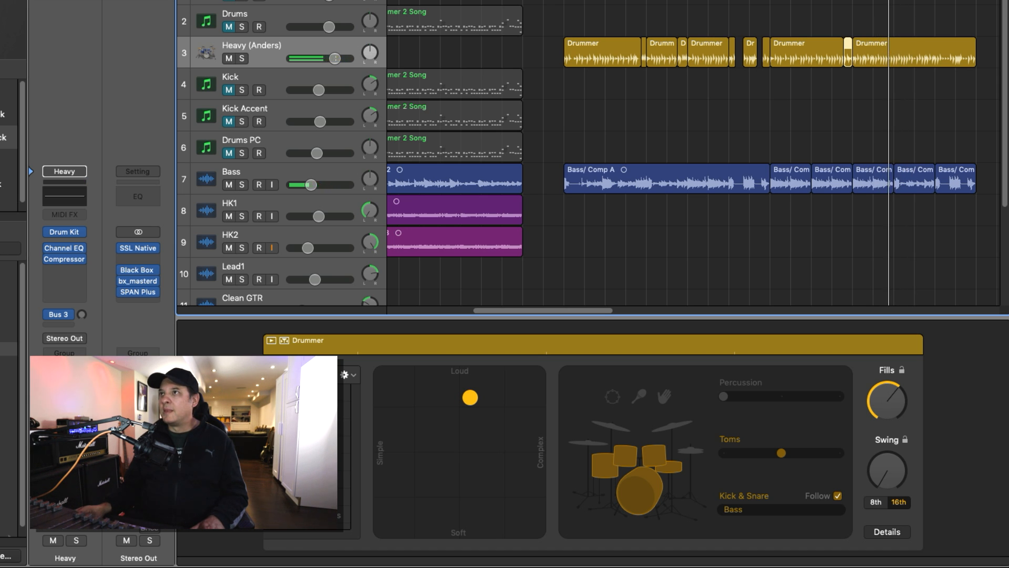
left_click(910, 55)
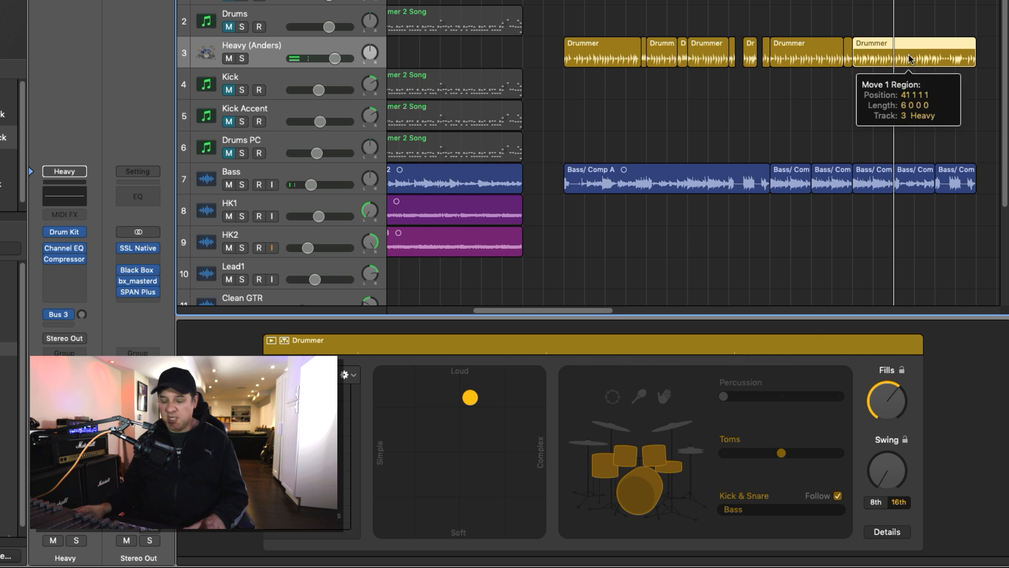
key("super+t")
left_click(877, 55)
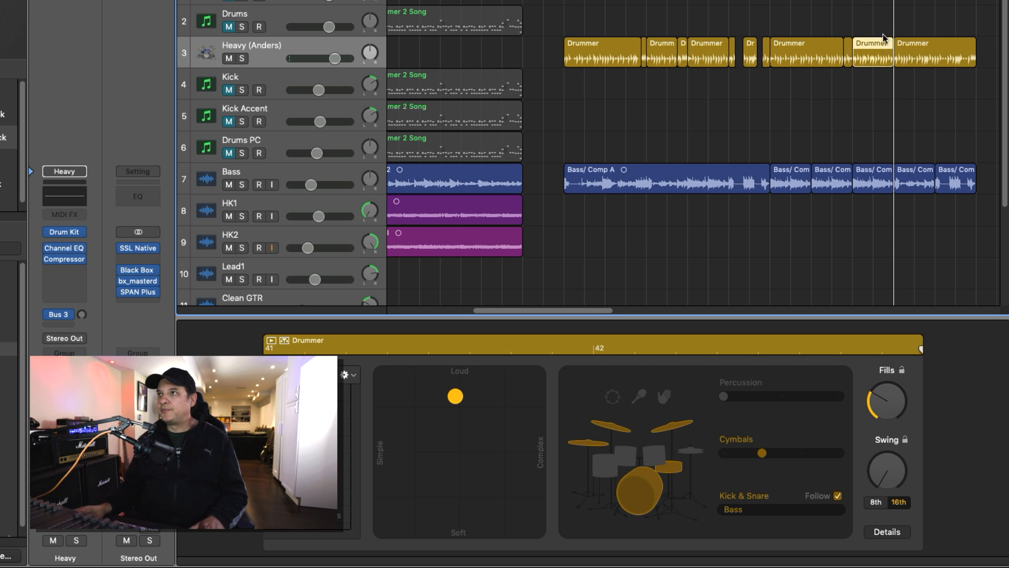
key("space")
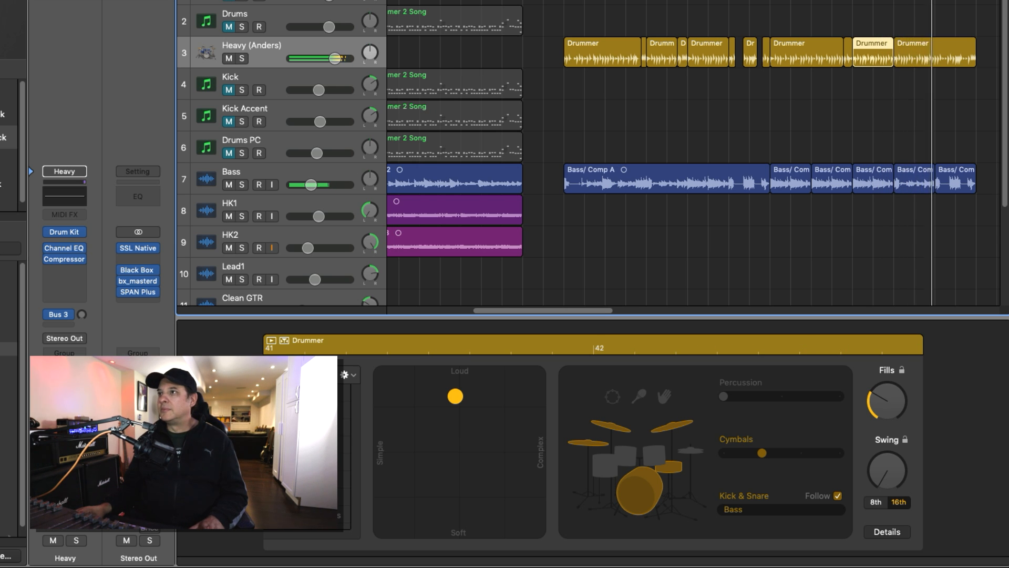
Split the last Drummer region at bar 45, where the final bass region begins
scroll(674, 85, "left", 8)
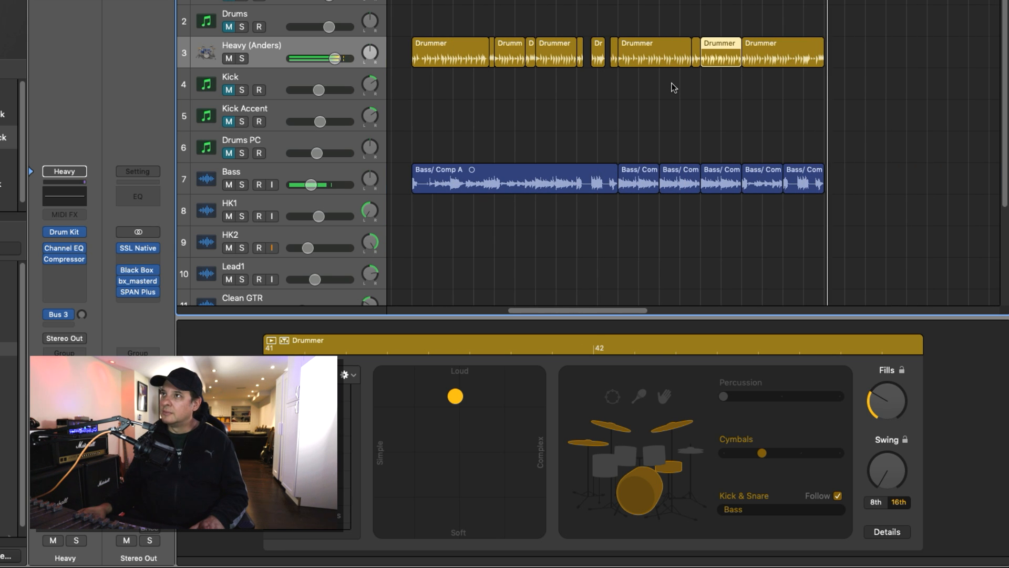
key("comma")
key("comma")
key("comma")
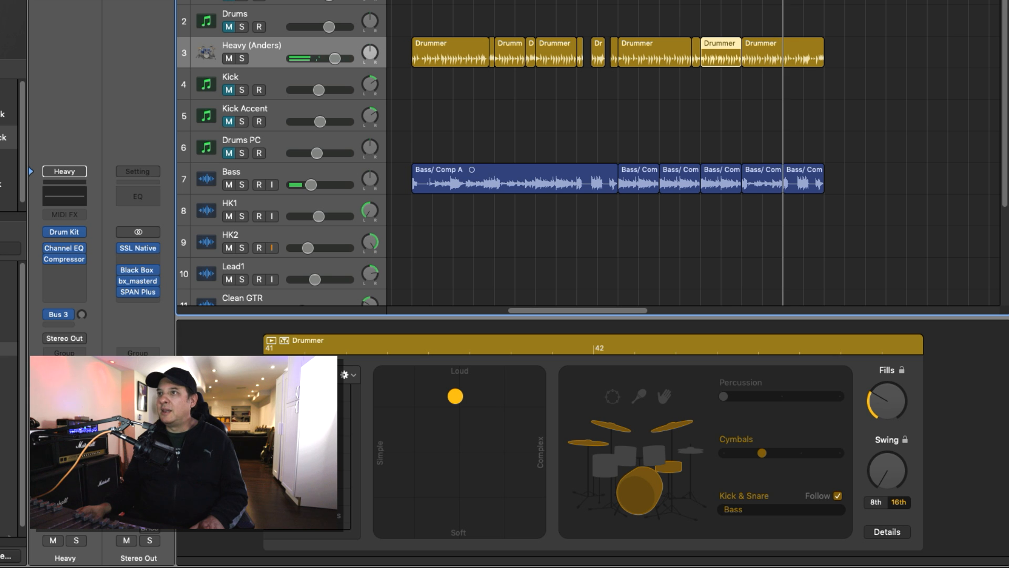
left_click(788, 59)
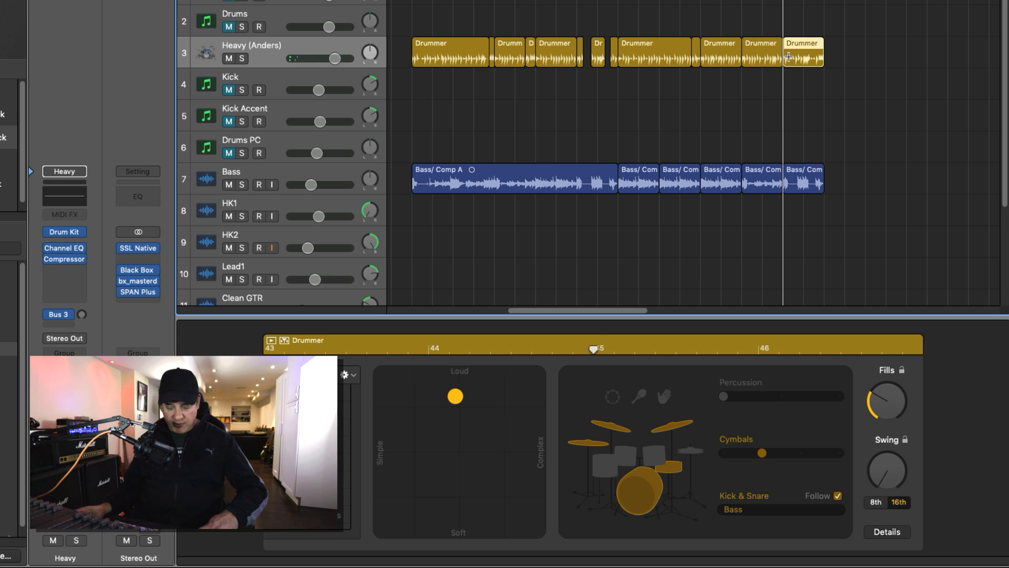
key("super+Right")
key("super+Right")
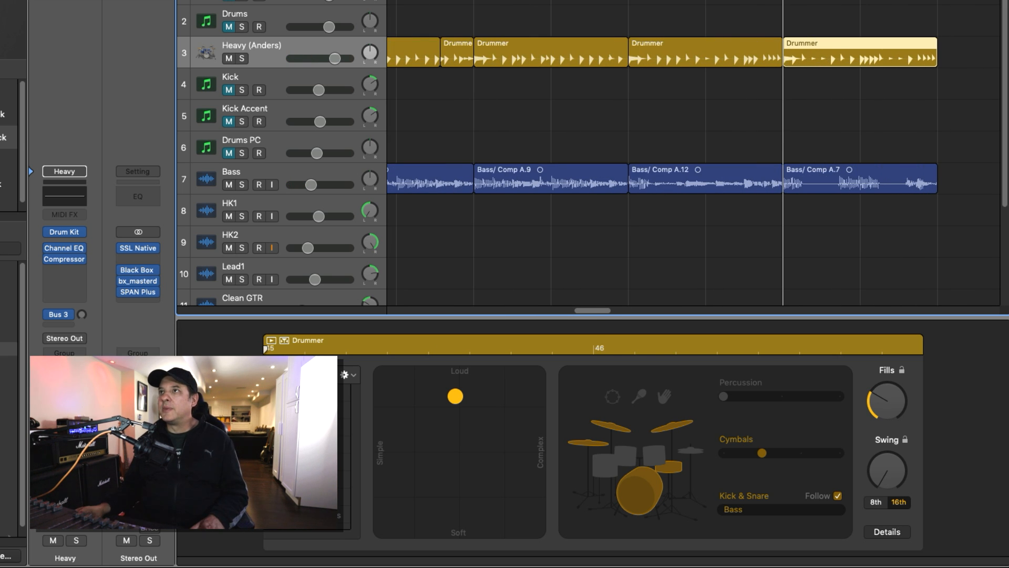
Split the last Drummer region at the three points after bar 45 where the bass stops, resumes and stops again
right_click(779, 1)
key("Escape")
key("period")
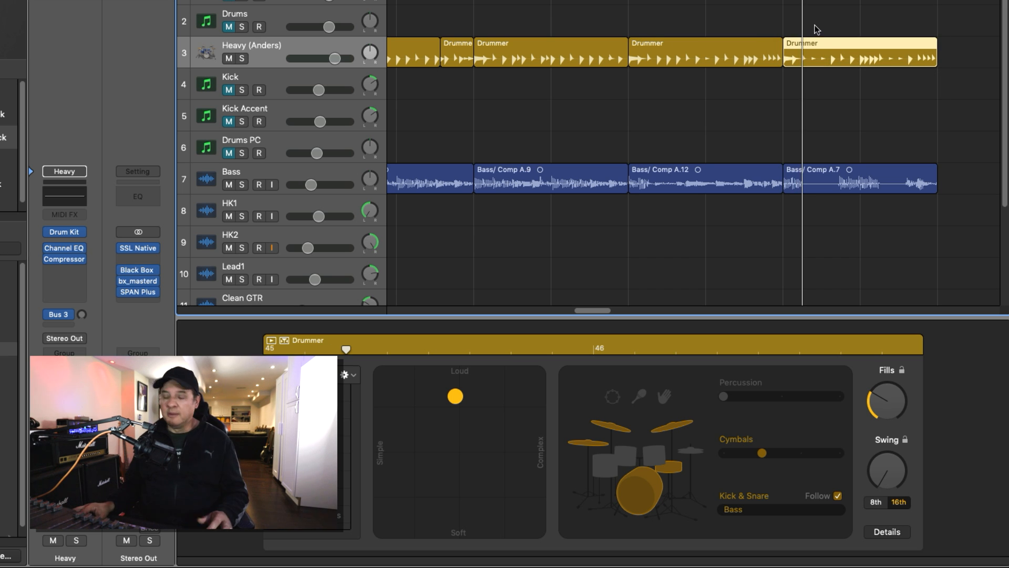
key("super+t")
key("space")
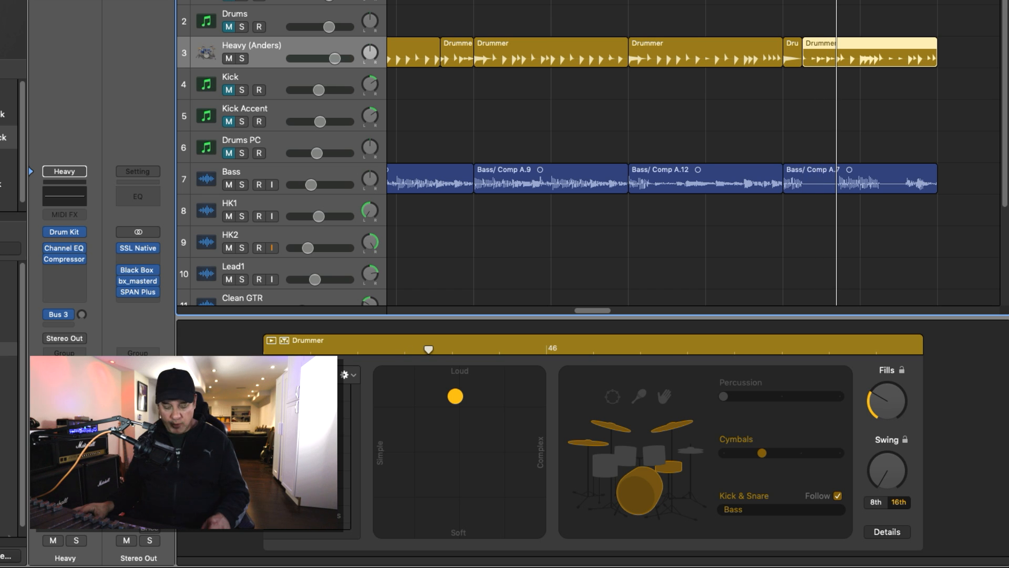
key("super+t")
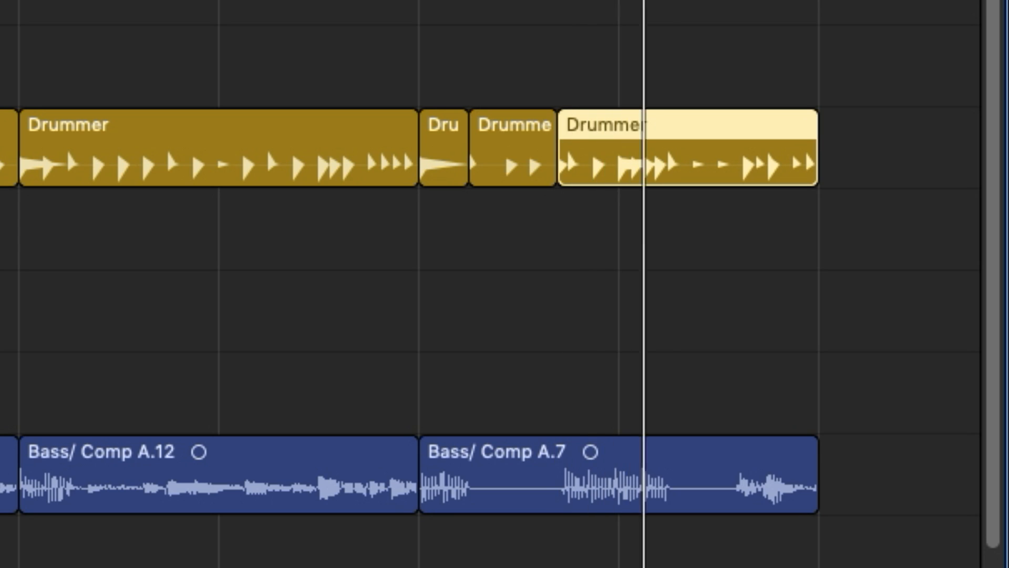
key("super+t")
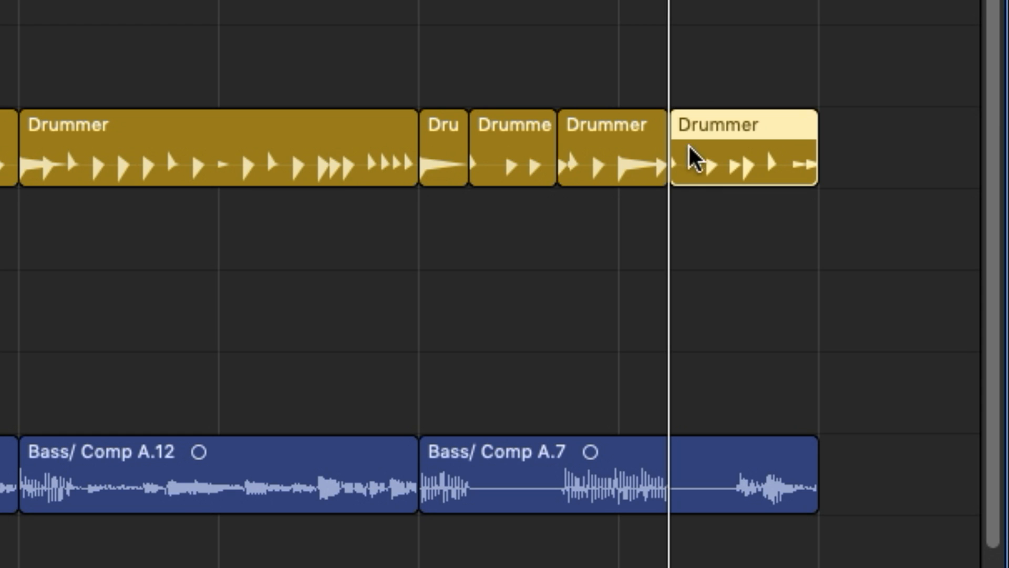
Trim the start of the final Drummer region to the last bass phrase and delete the short region in the first bass pause
left_click_drag(680, 174, 741, 149)
left_click(527, 148)
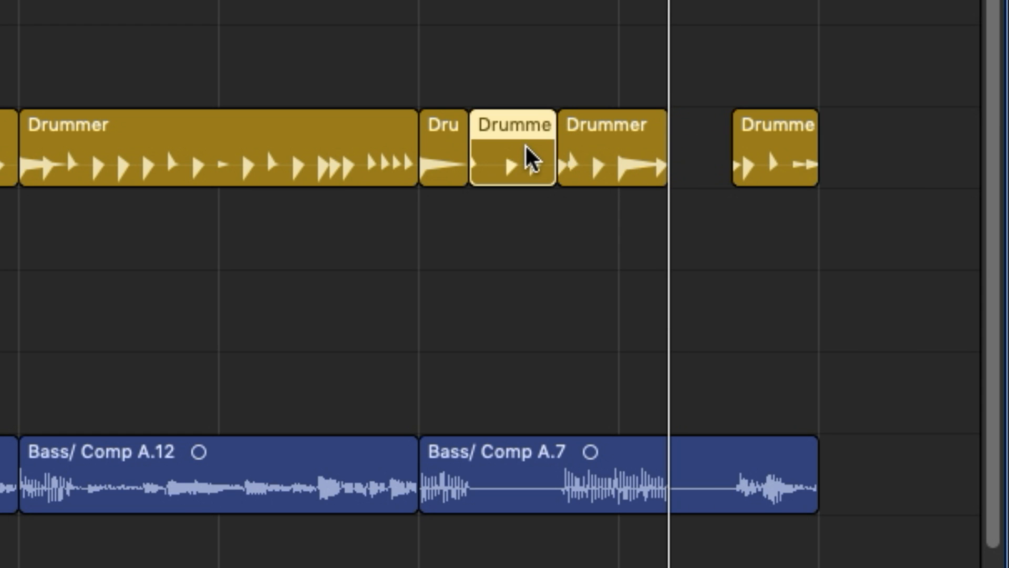
key("Delete")
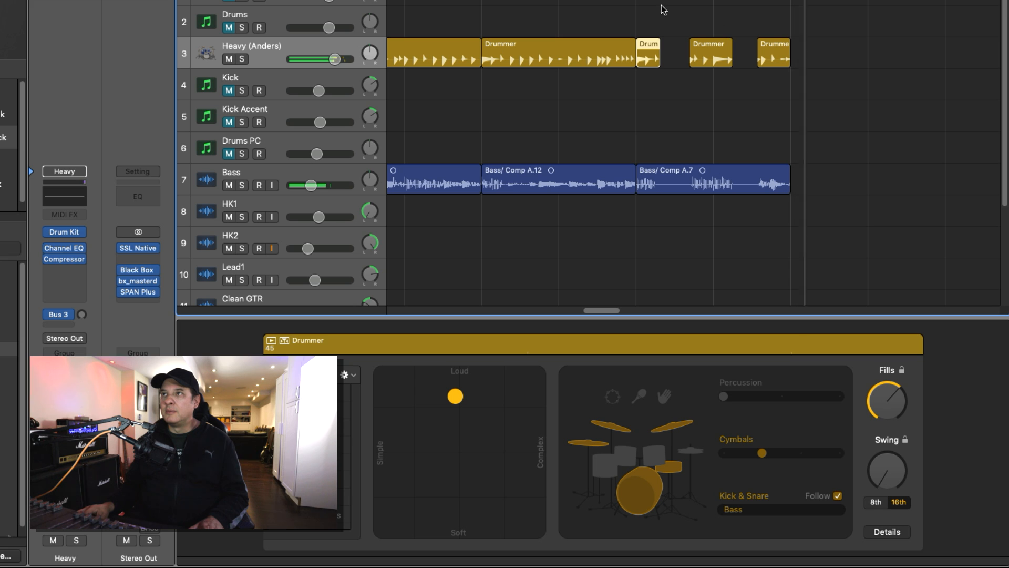
Trim the end of the final Drummer region slightly, turn its fills up, replace the cymbals with toms and play the ending
left_click(773, 58)
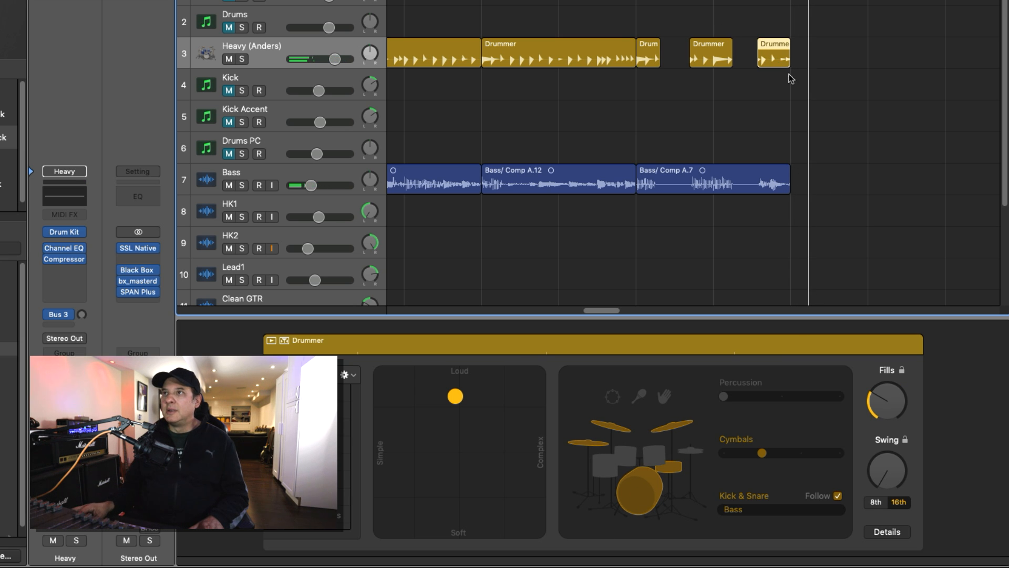
left_click_drag(782, 67, 778, 67)
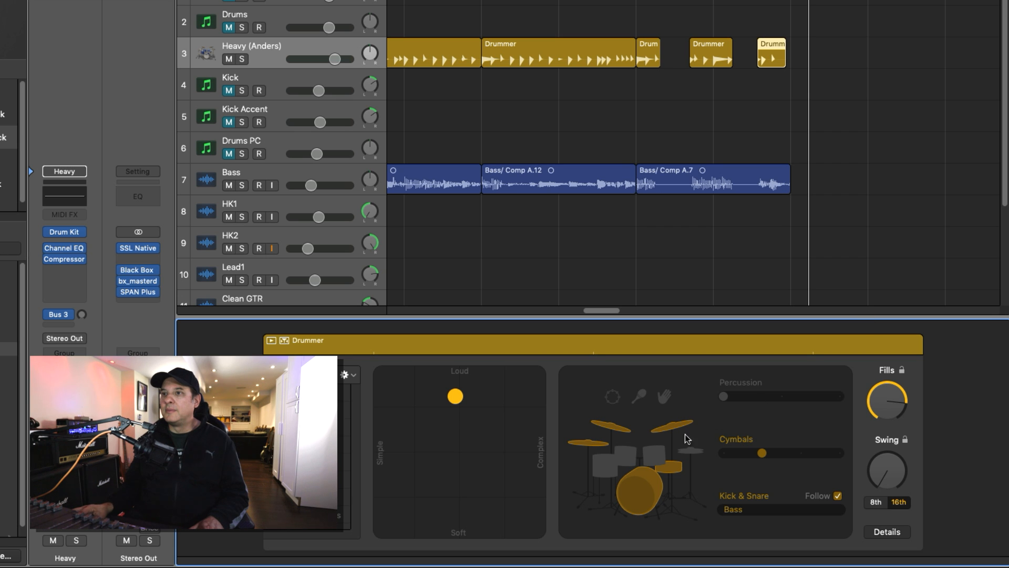
left_click(625, 455)
left_click(616, 1)
key("space")
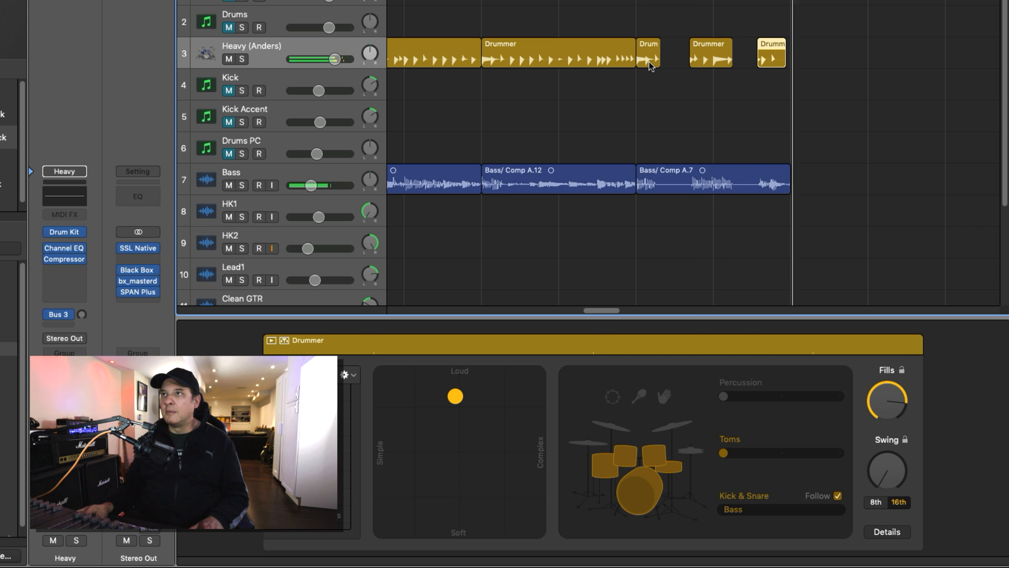
Show the performance details of the final Drummer region, make its pattern louder and more complex, and play the ending
left_click(902, 534)
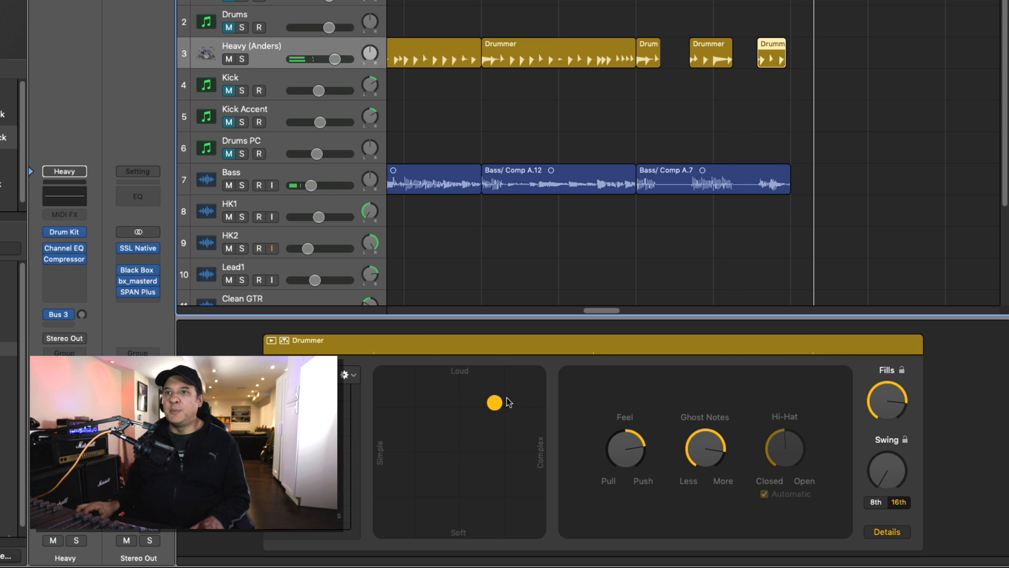
left_click_drag(501, 401, 500, 379)
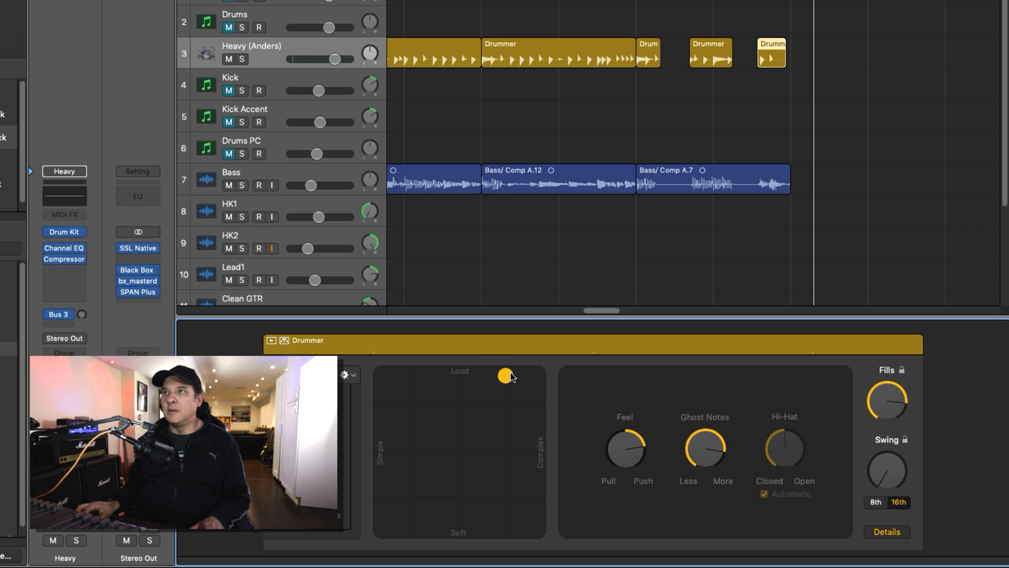
left_click(733, 0)
key("space")
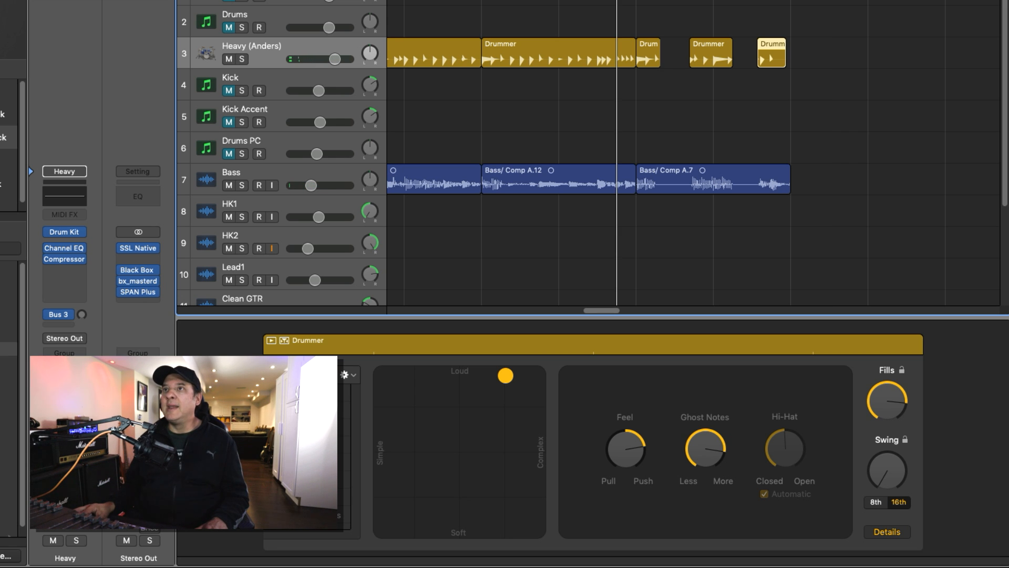
Play the whole Drummer arrangement together with the bass to review it
key("super+Left")
key("super+Left")
key("super+Left")
key("super+Left")
key("super+Left")
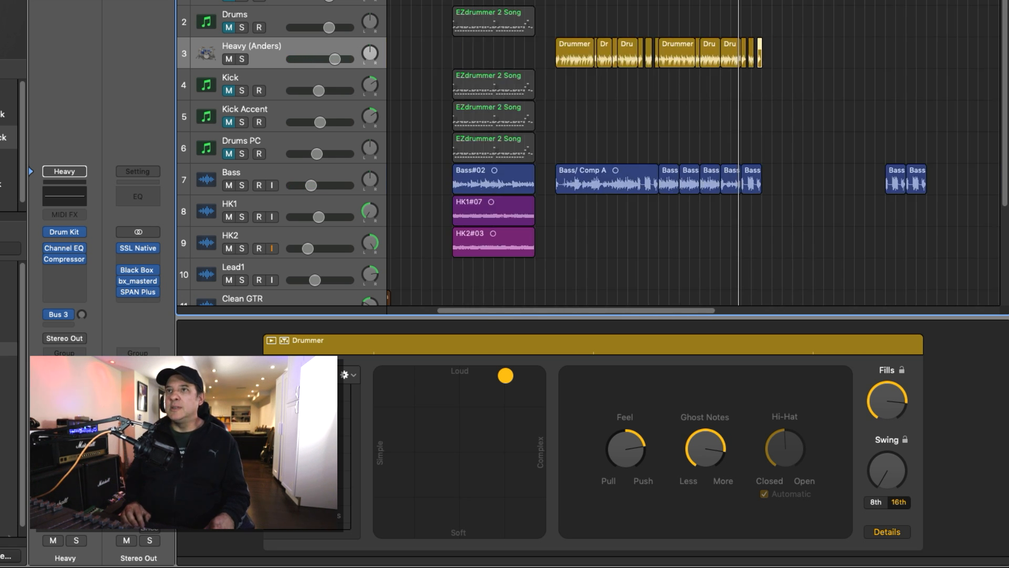
key("space")
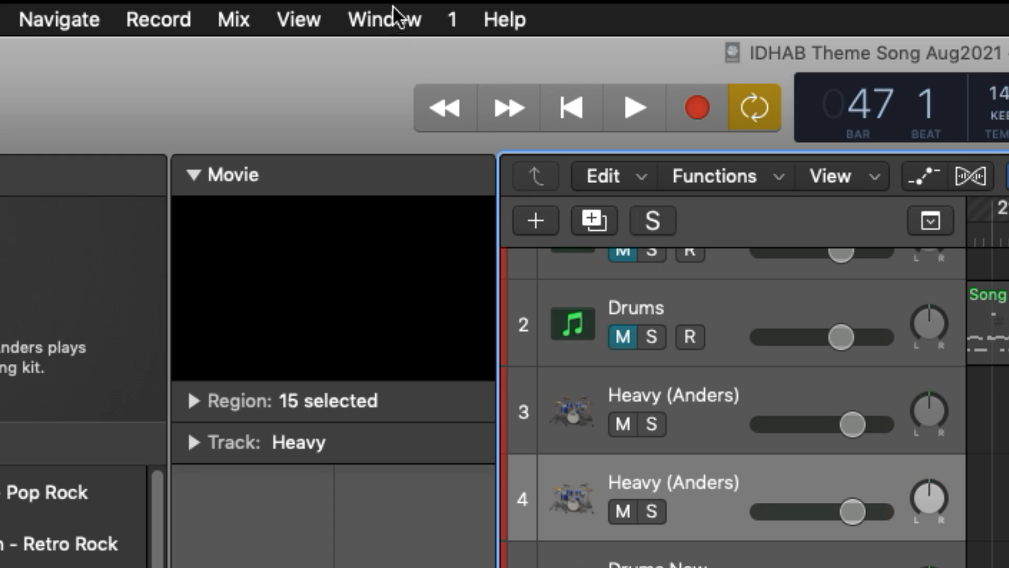
Open the first Drummer region in the Step Editor and move its window so the arrangement stays in view
left_click(396, 16)
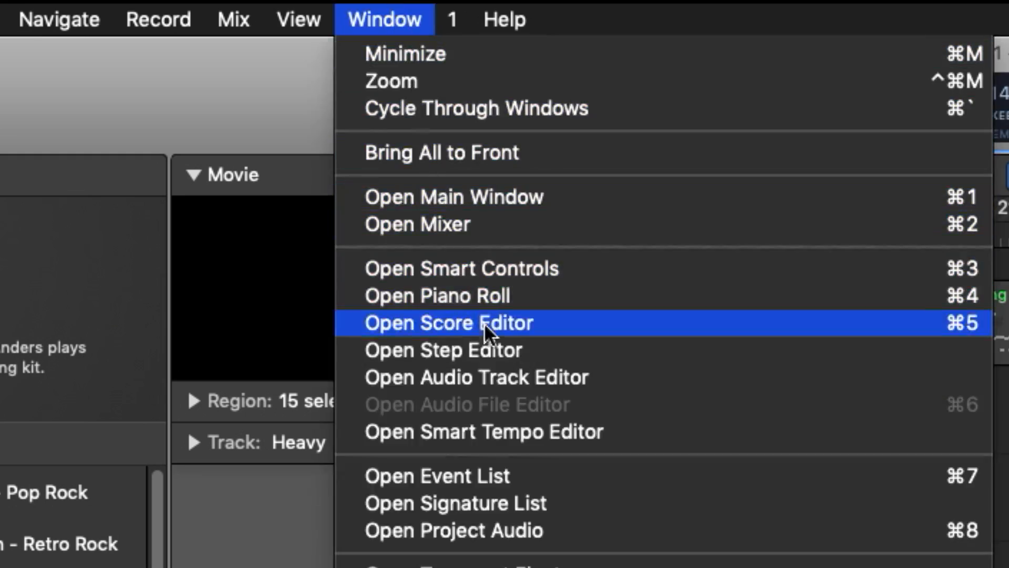
left_click(489, 350)
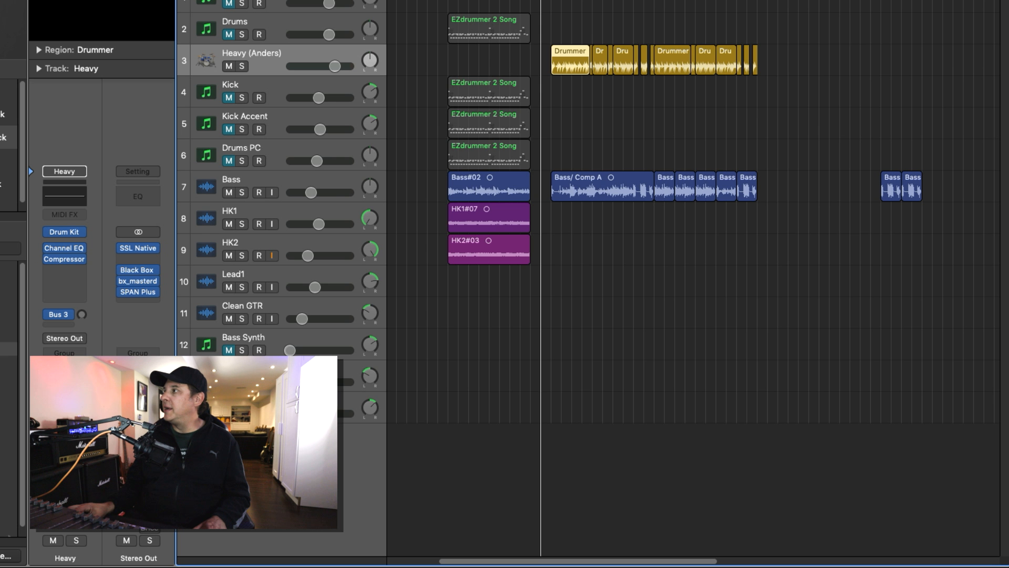
left_click_drag(512, 0, 140, 0)
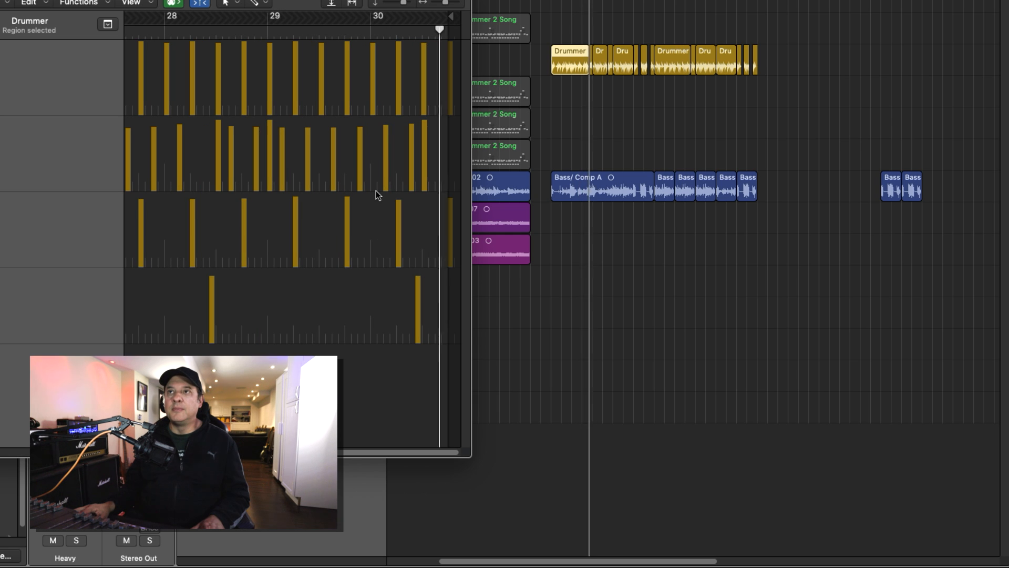
left_click_drag(101, 0, 180, 47)
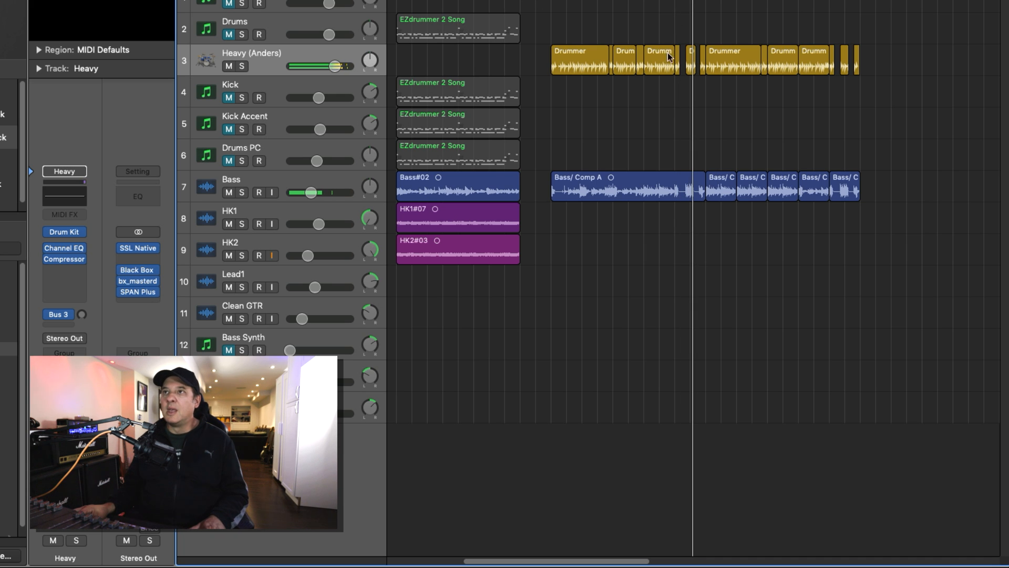
Lower the last A1 and E1 hits of the short Drummer region at bar 35 to minimum in the Step Editor and play the result
double_click(678, 53)
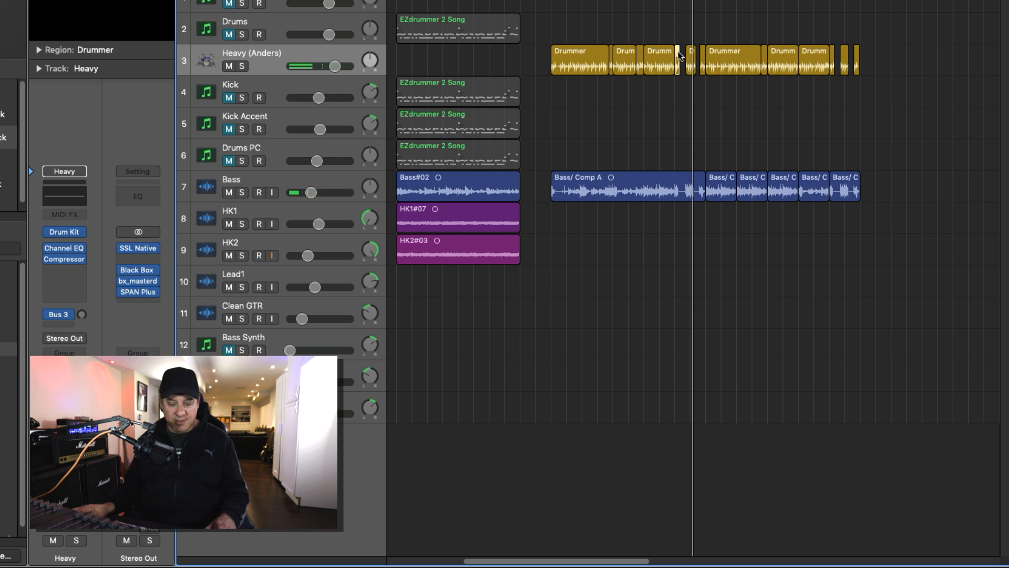
left_click(215, 89)
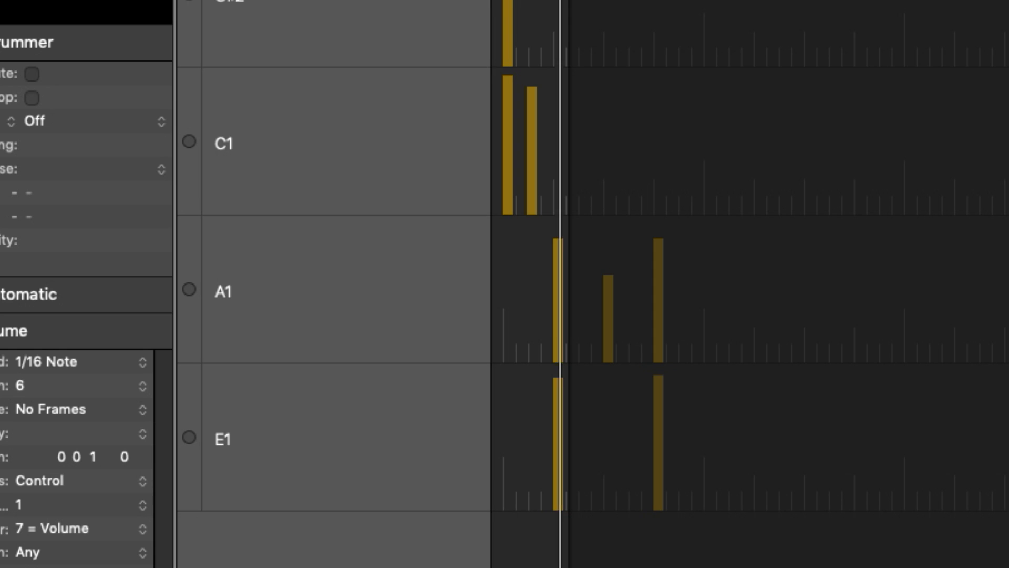
left_click(558, 284)
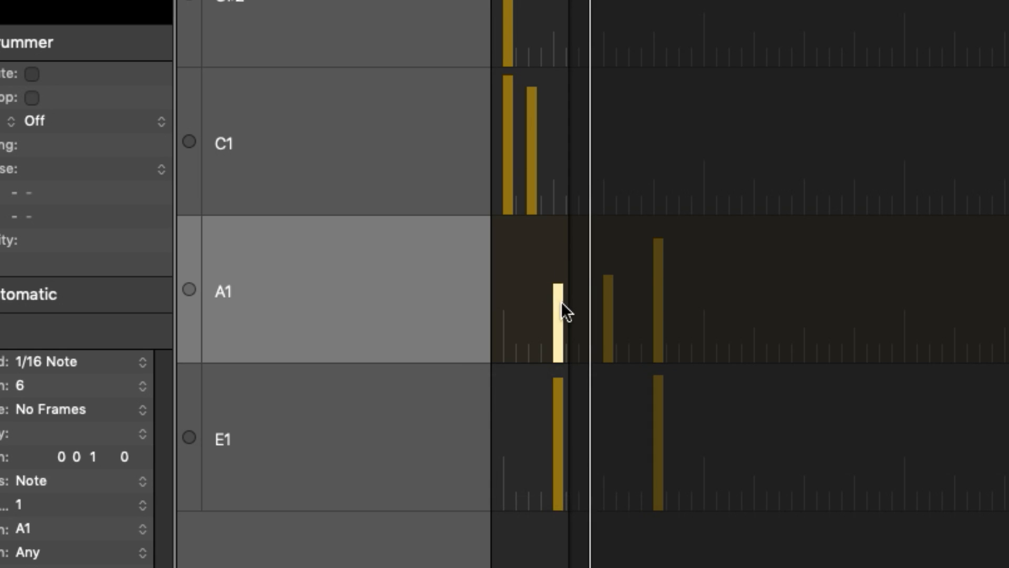
left_click(559, 288)
left_click_drag(556, 342, 557, 476)
left_click(561, 380)
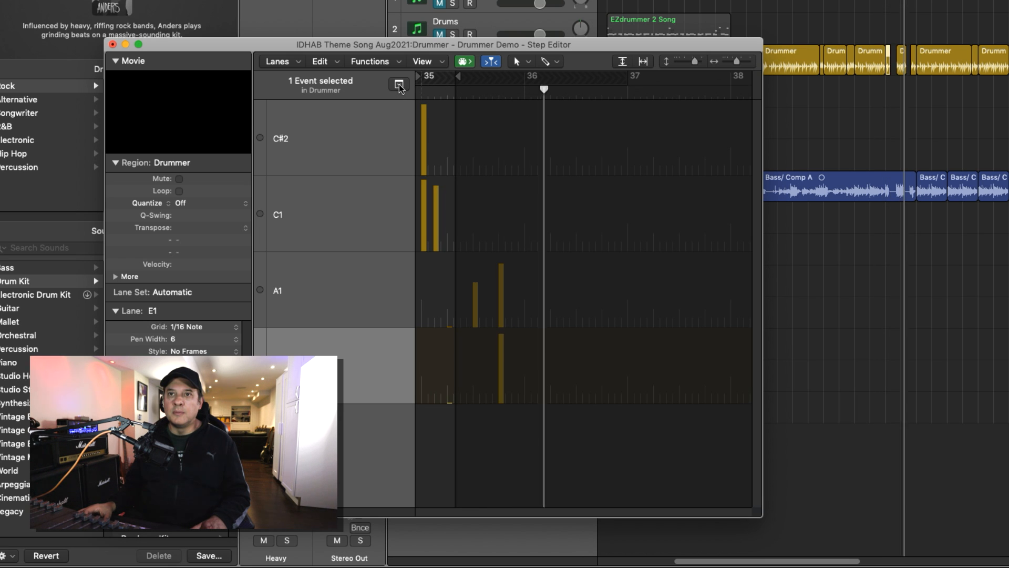
key("space")
key("super+w")
key("space")
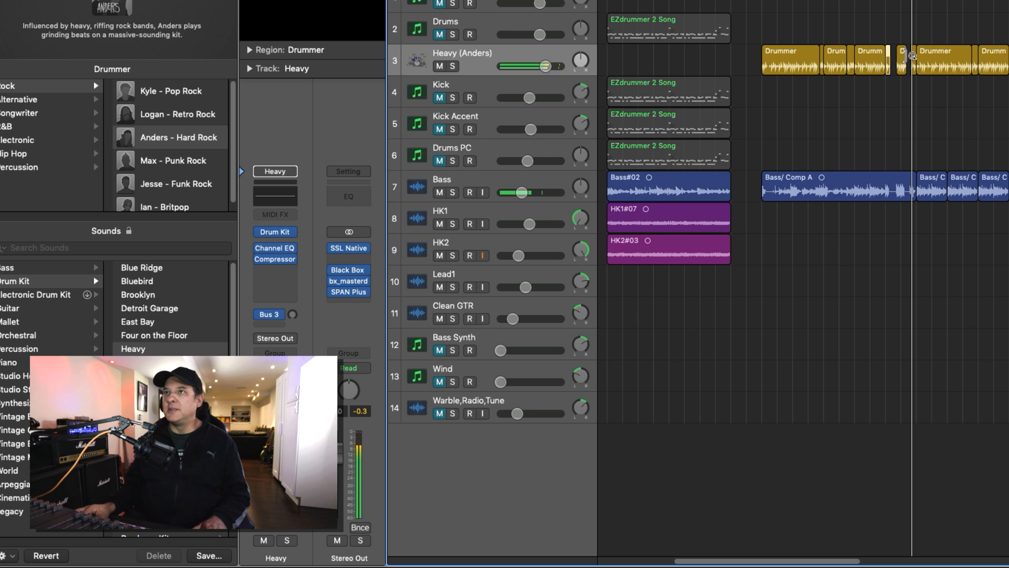
Open the short Drummer region around bar 36 in the Step Editor and scrub the playhead over its hits
key("super+6")
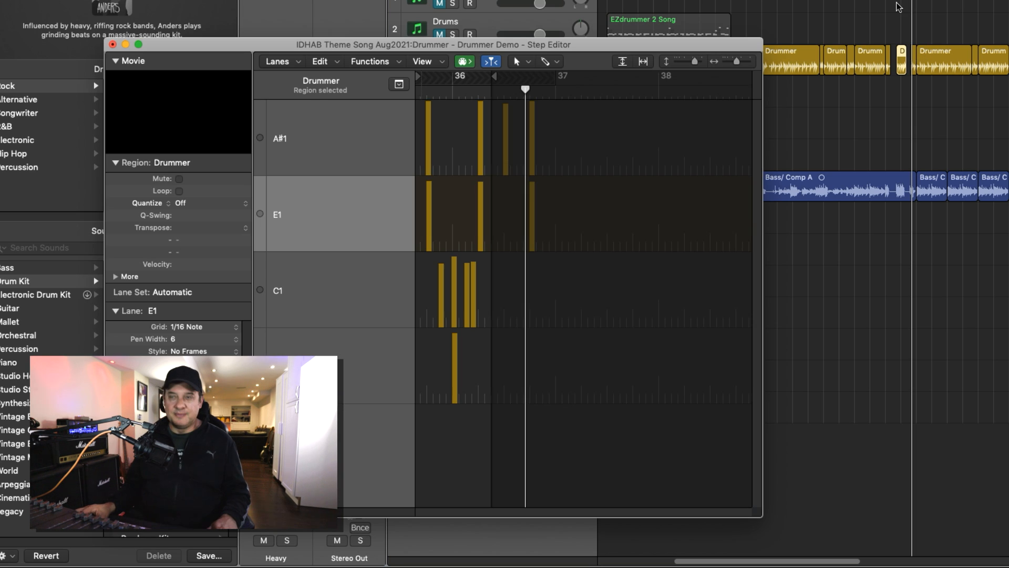
left_click_drag(439, 91, 413, 92)
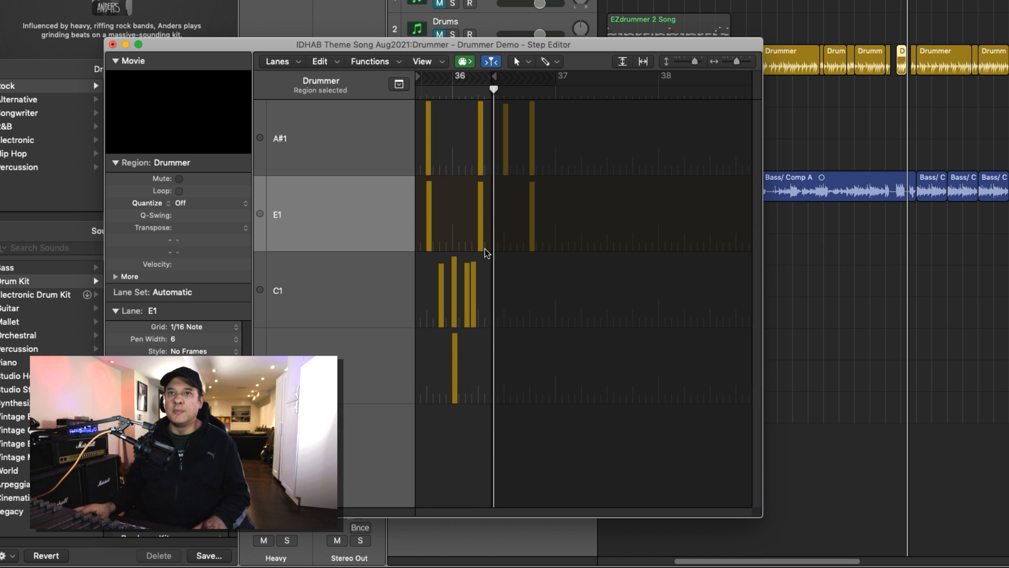
left_click(473, 270)
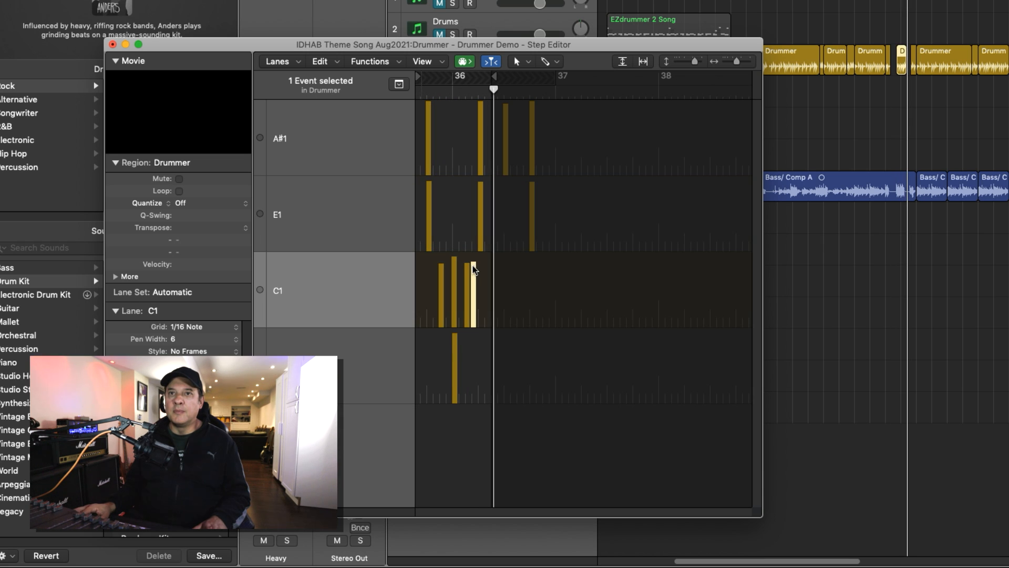
left_click(481, 234, "shift")
left_click(481, 146, "shift")
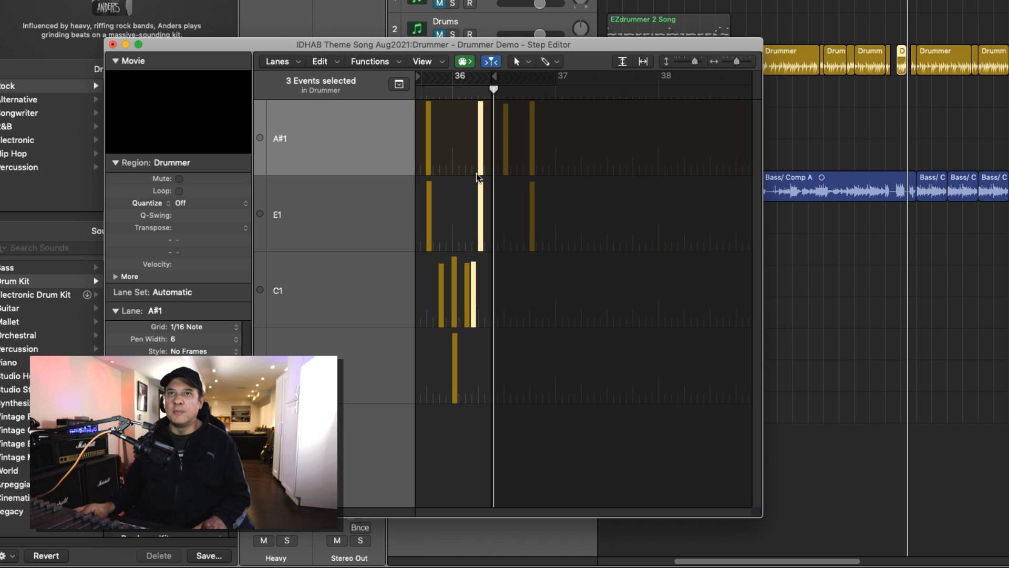
left_click(495, 202)
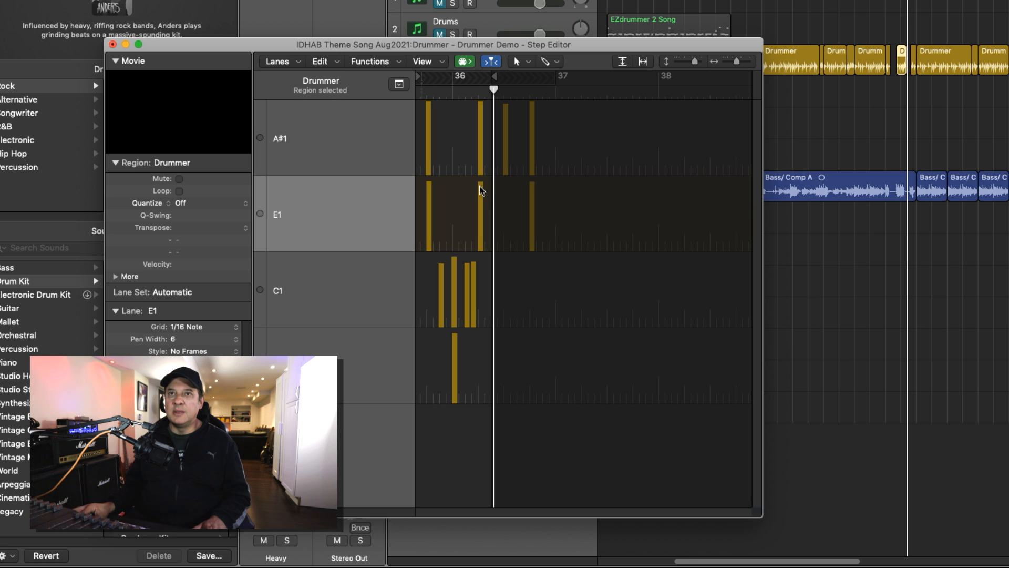
Lower the last E1 and A#1 hits of the region around bar 36 to minimum, play the result and close the Step Editor
left_click_drag(480, 183, 480, 251)
left_click(487, 243)
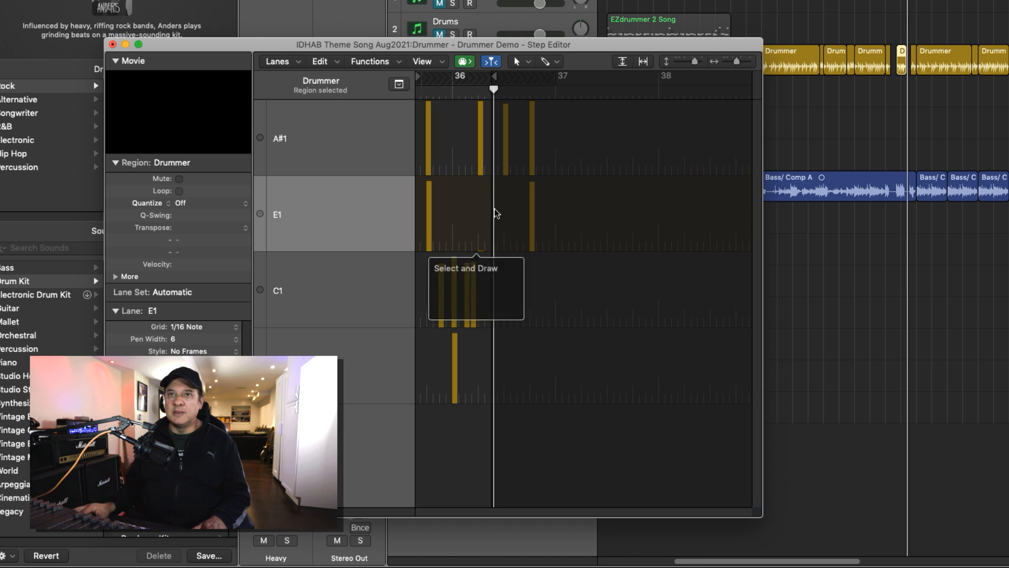
left_click(482, 112)
left_click_drag(480, 103, 481, 174)
left_click(473, 166)
left_click_drag(427, 92, 407, 97)
key("space")
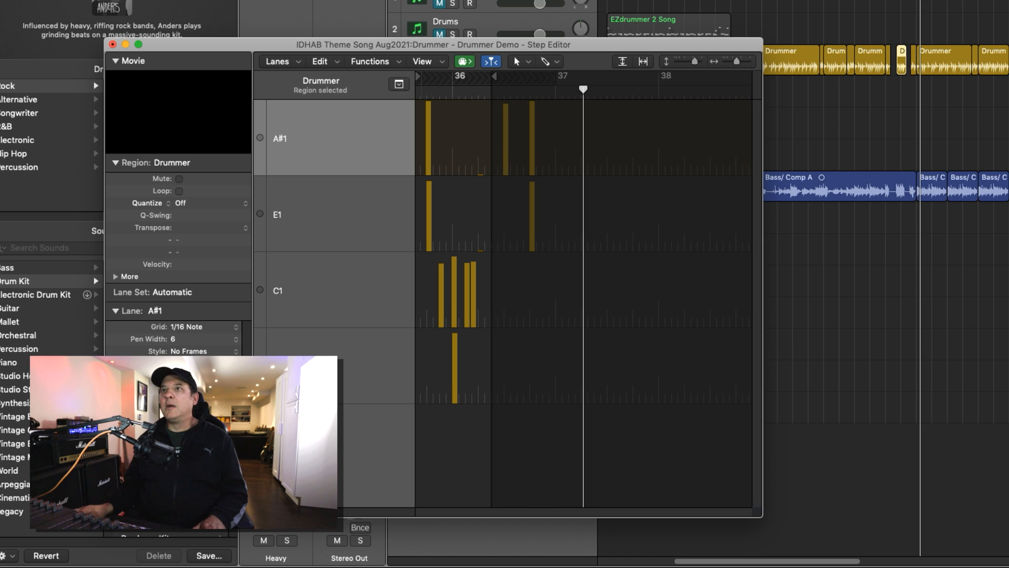
key("super+w")
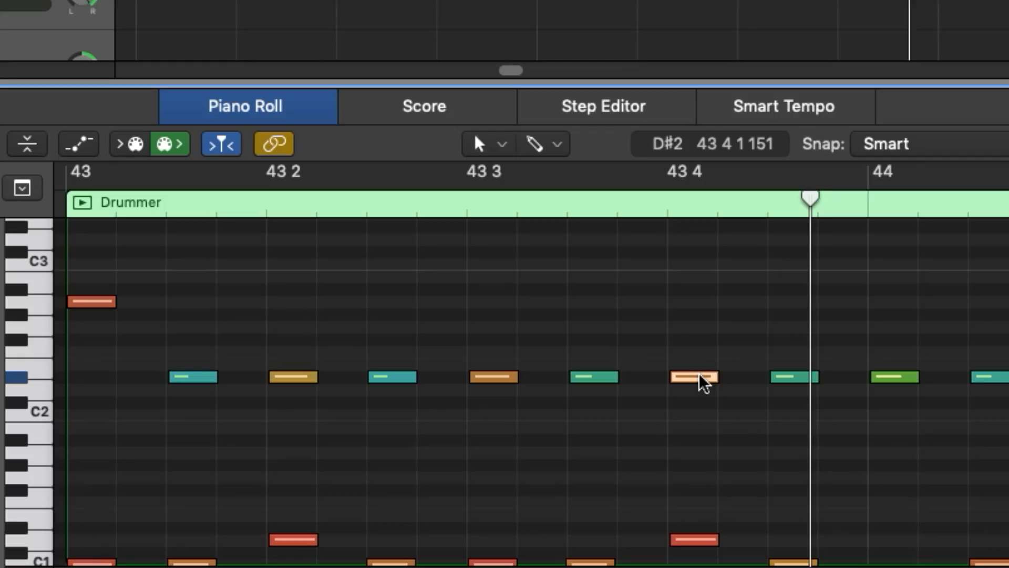
Move the D#2 note at bar 43 beat 4 to a higher pitch in the Piano Roll
left_click_drag(699, 377, 693, 339)
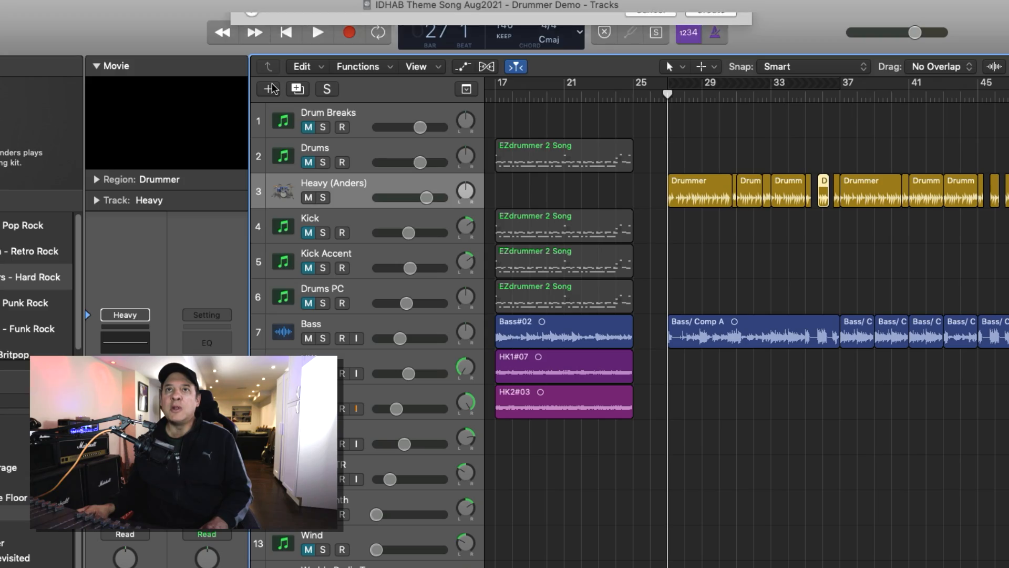
Create one new software instrument track below the Drummer track
key("alt+super+n")
left_click(371, 52)
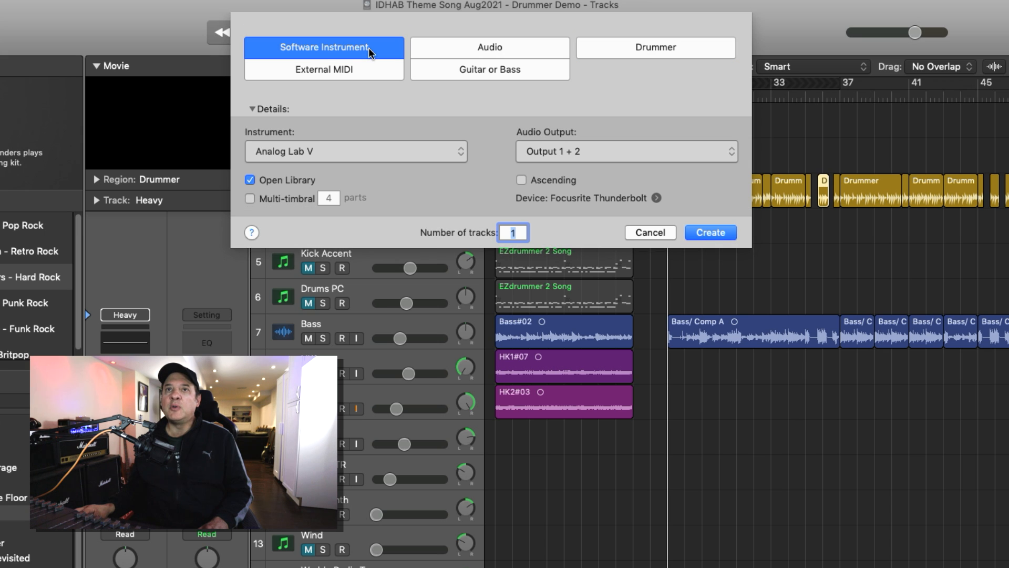
left_click(453, 152)
mouse_move(425, 158)
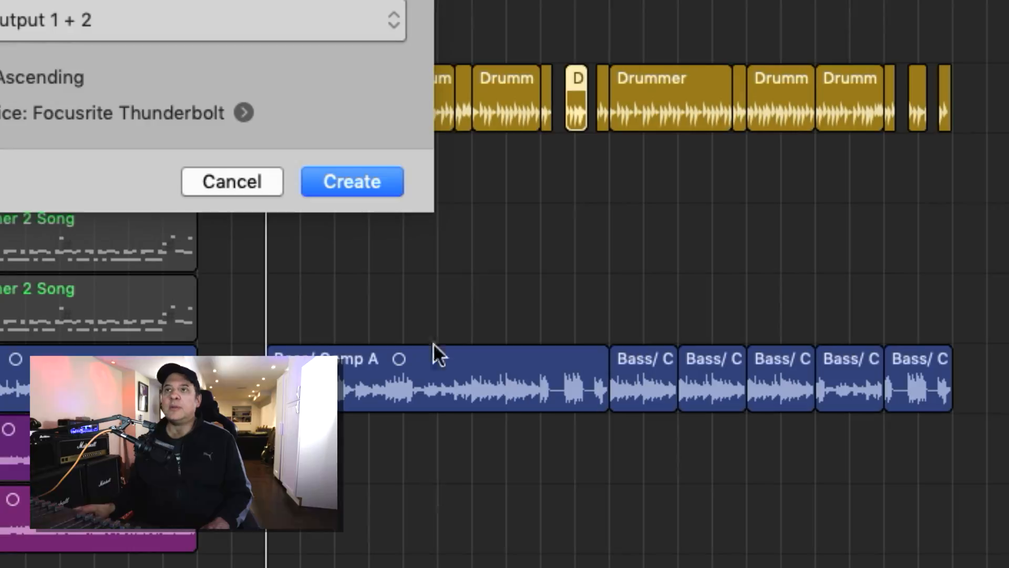
left_click(362, 168)
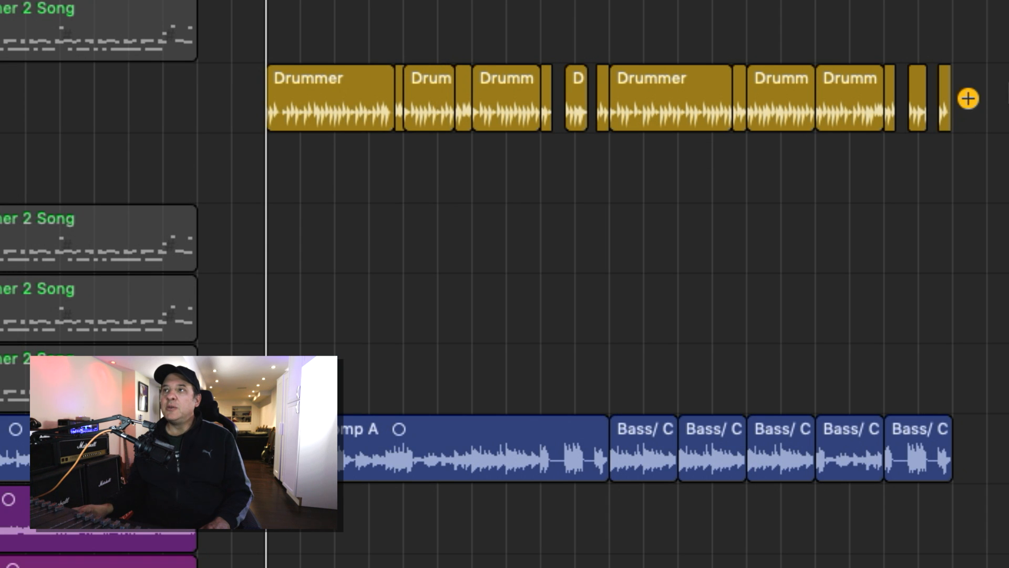
Copy all the Drummer regions onto the software instrument track directly below the Drummer track
left_click_drag(1006, 83, 235, 119)
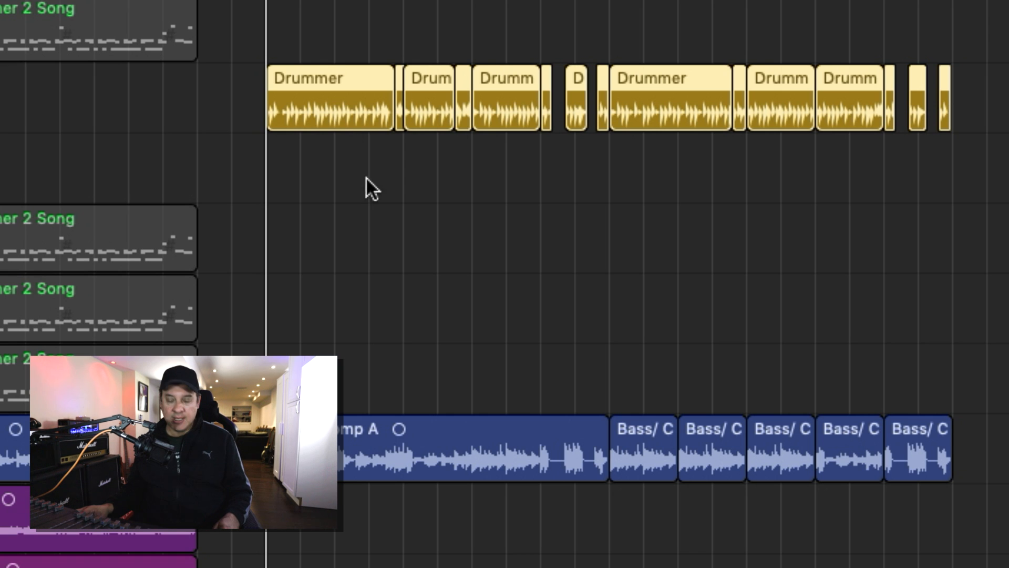
left_click_drag(329, 127, 337, 167)
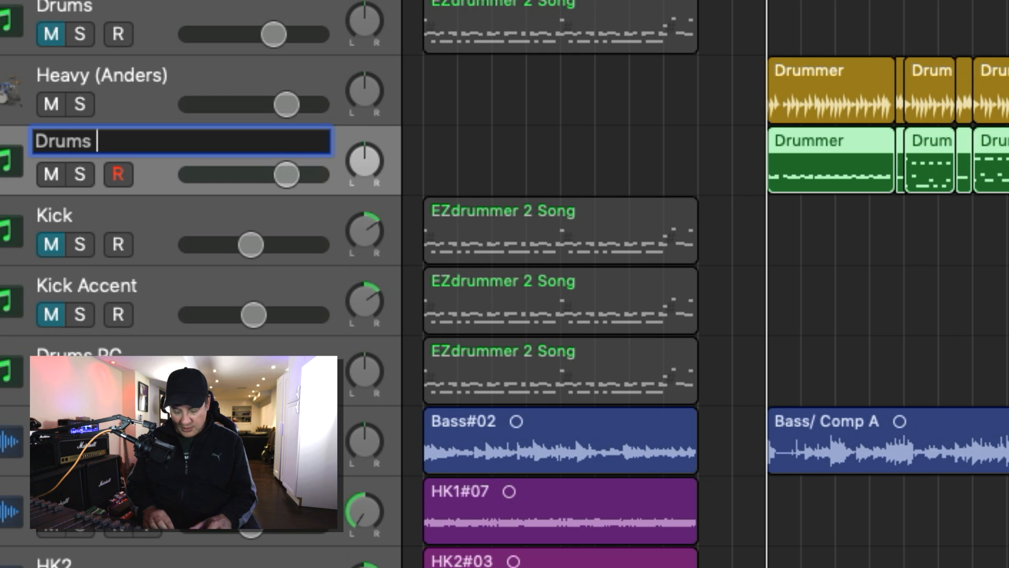
Rename the new software instrument track Drums New and solo it
key("Return")
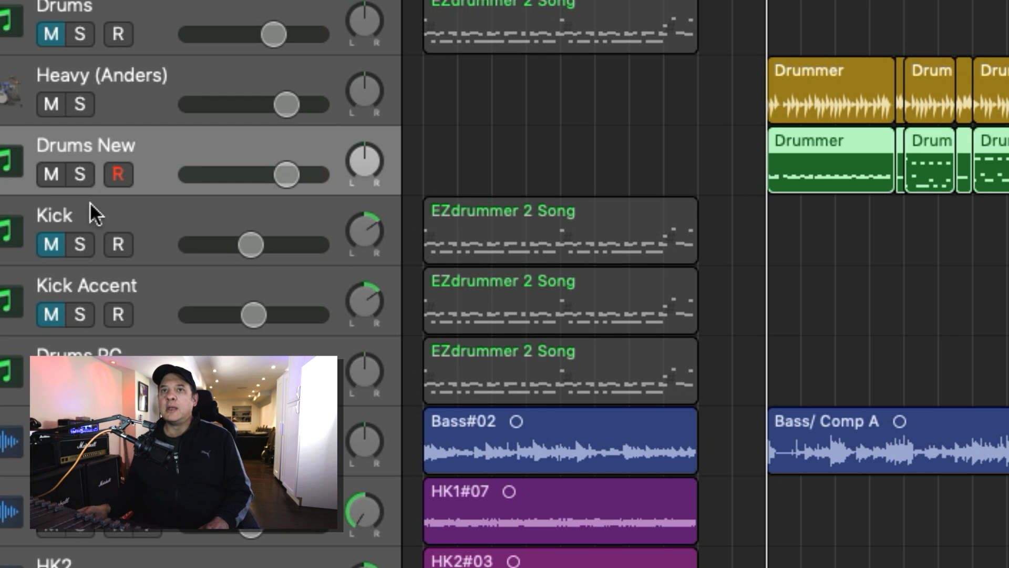
left_click(83, 173)
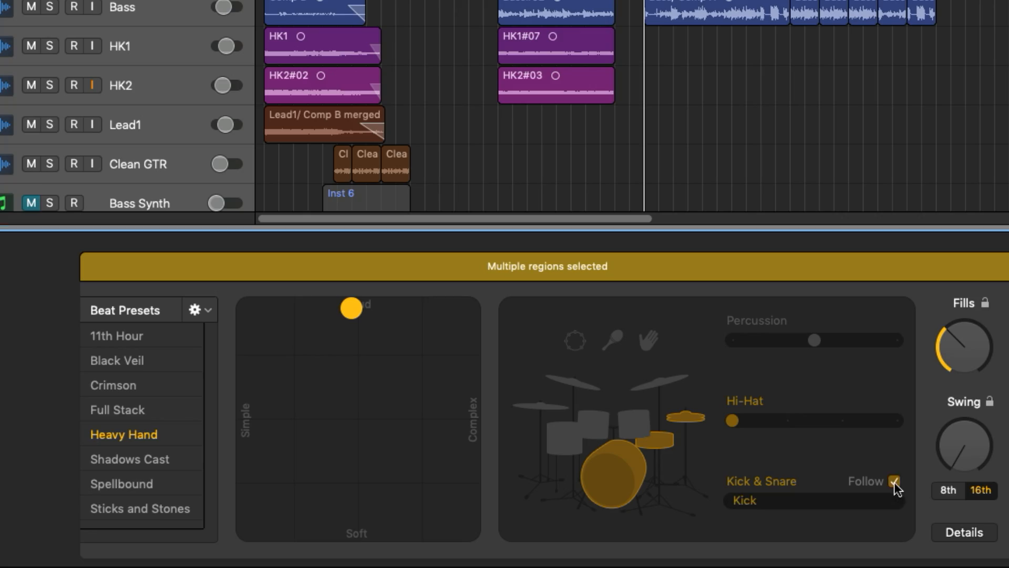
Look through the tracks that Kick & Snare can follow for the selected Drummer regions
left_click(829, 494)
scroll(828, 484, "down", 3)
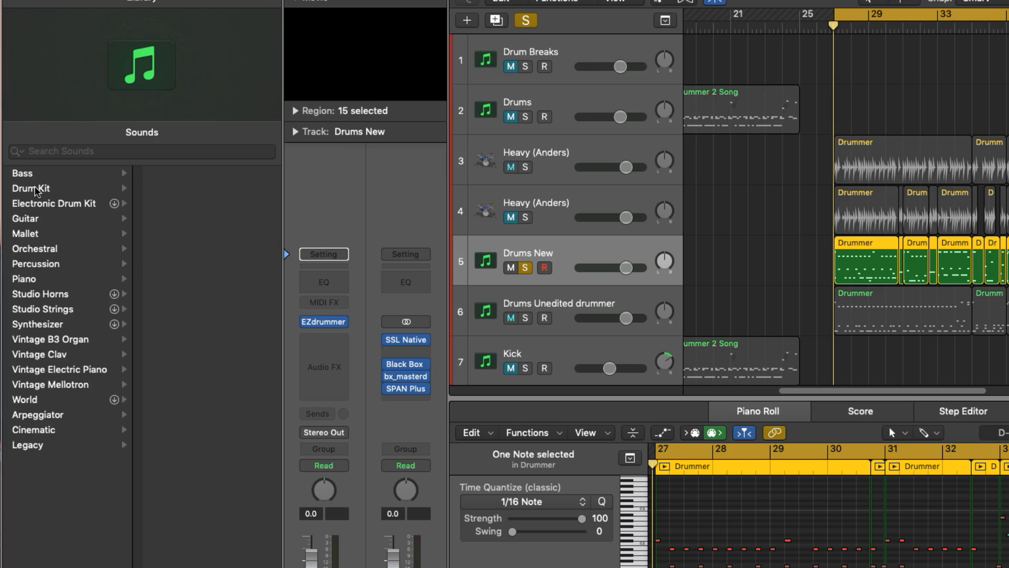
Browse the Library's Drum Kit sounds for the Drums New track and open the Producer Kits
left_click(35, 189)
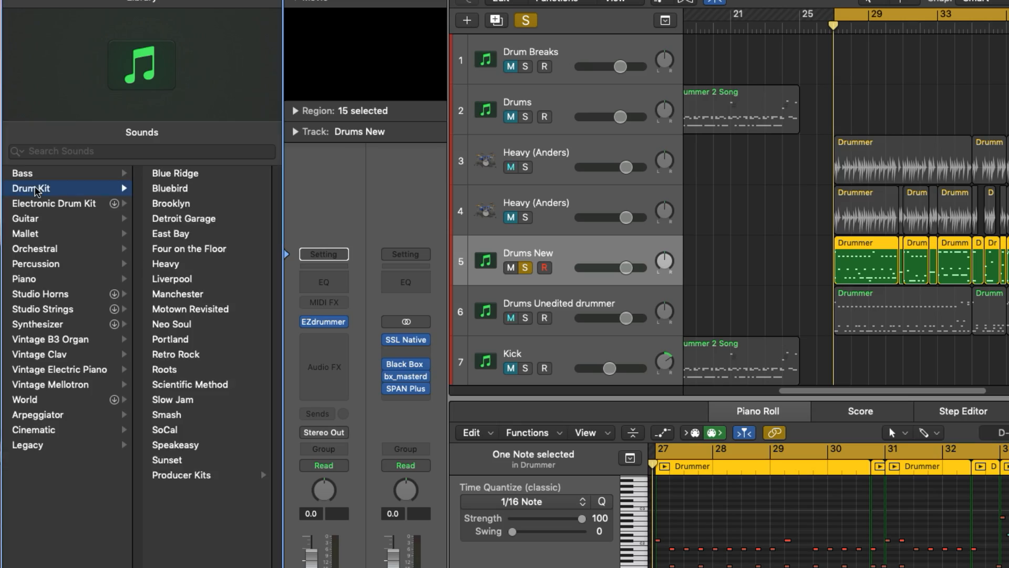
left_click(199, 479)
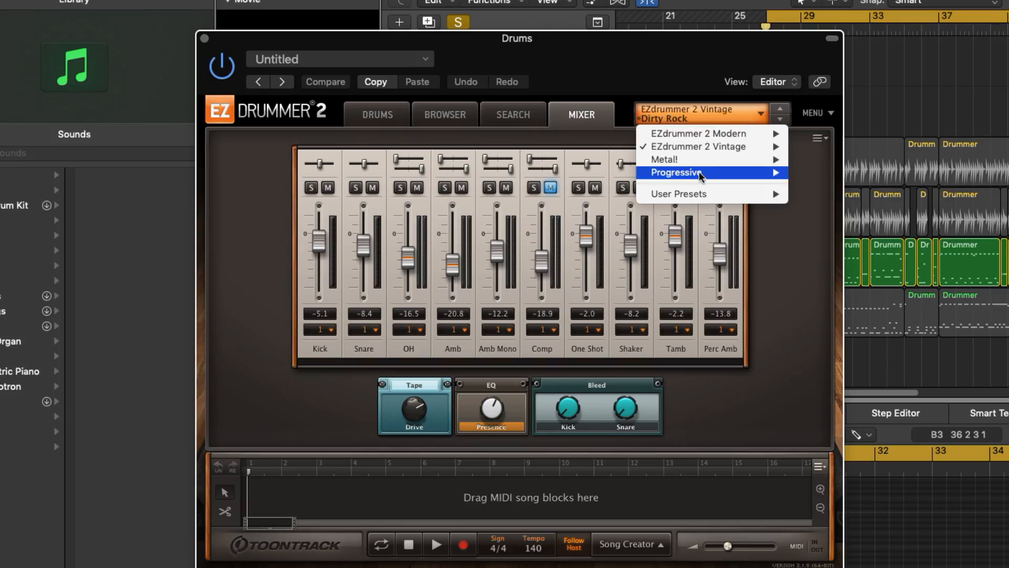
Load the Progressive preset Default DW in EZdrummer 2 and show its drum kit view
mouse_move(699, 173)
left_click(811, 173)
left_click(390, 118)
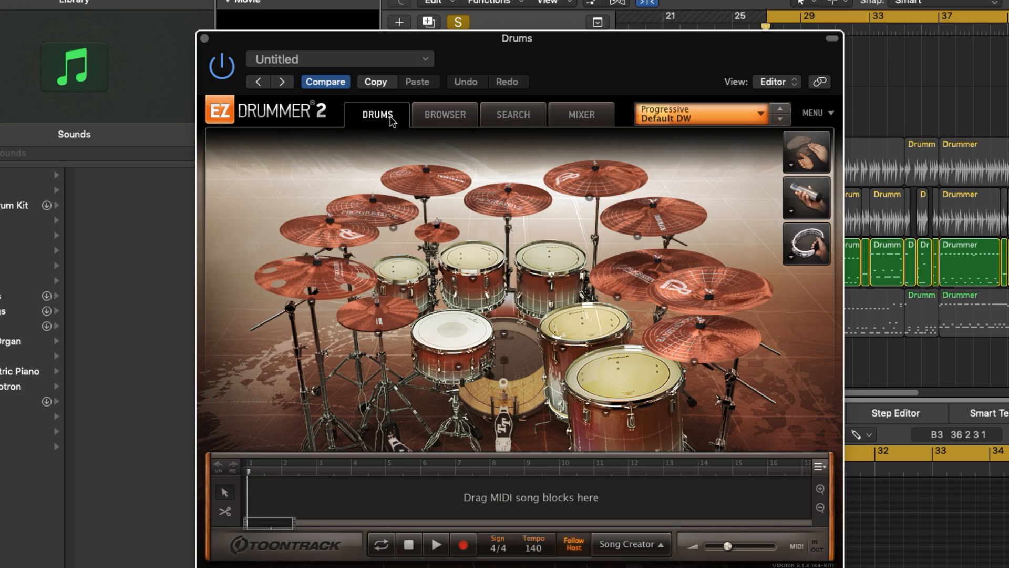
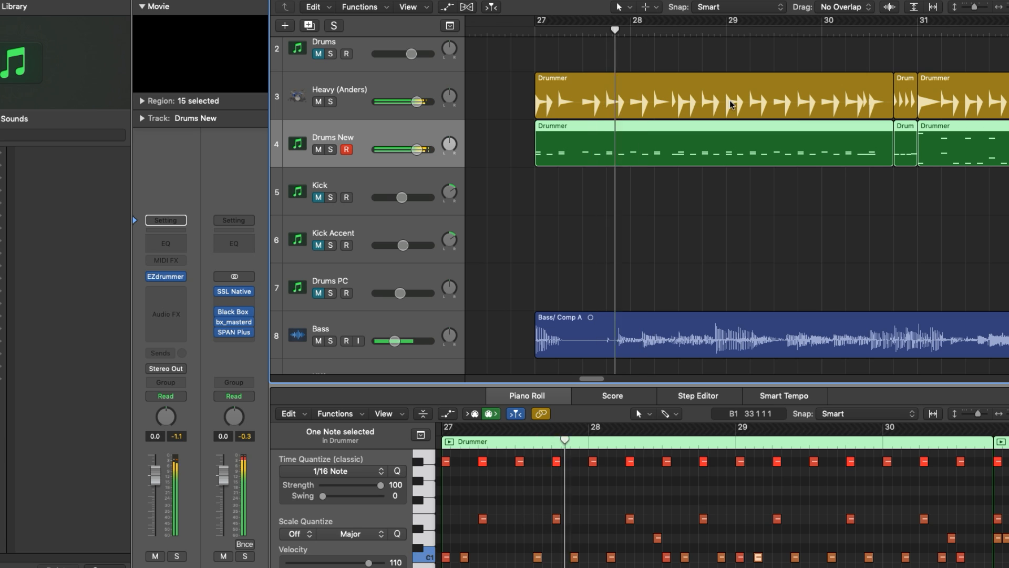
Turn the A#1 note at bar 29 beat 2 into a longer C#2 note and delete the A#1 note after it
scroll(729, 101, "right", 3)
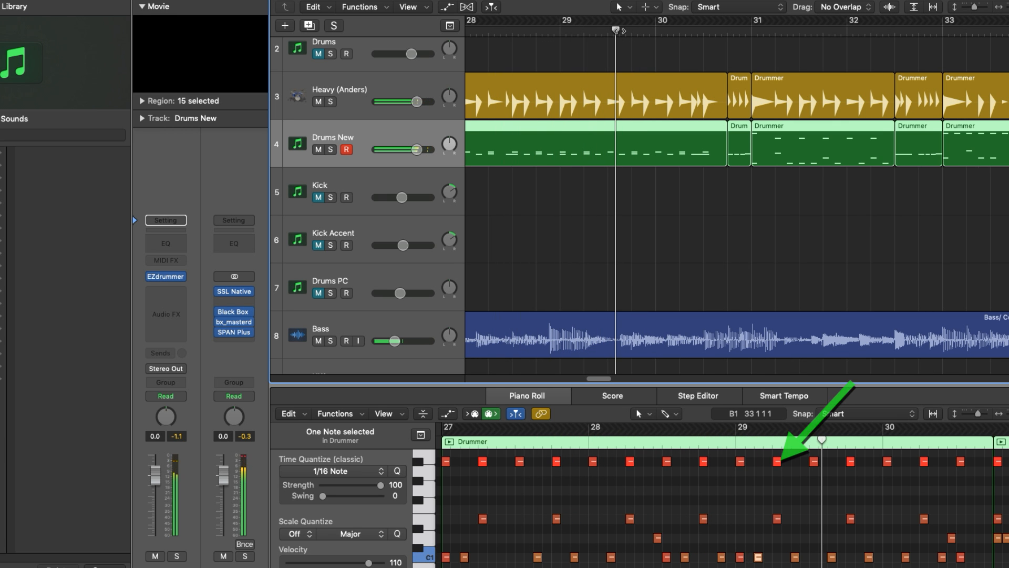
left_click_drag(624, 30, 584, 30)
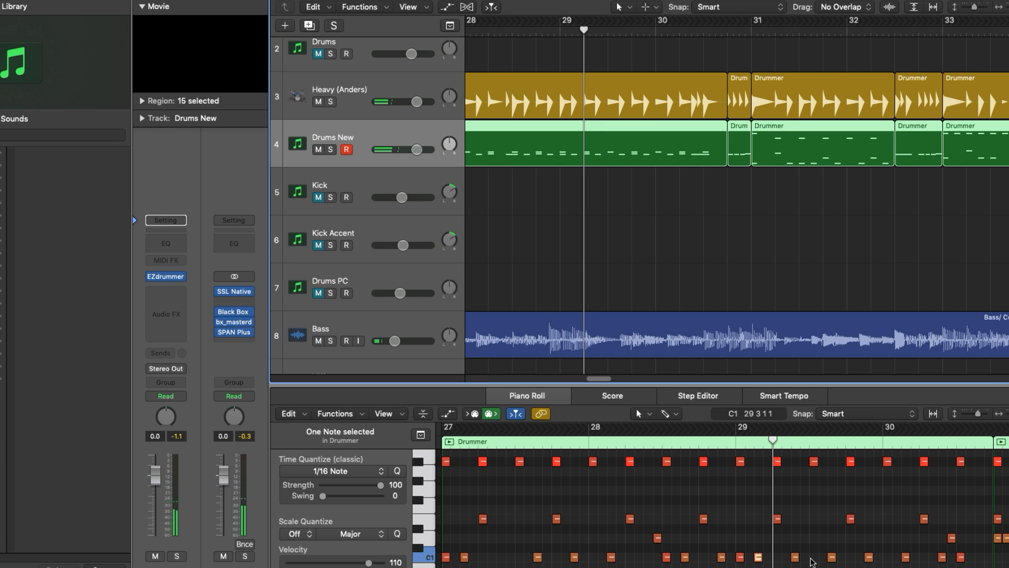
left_click(777, 465)
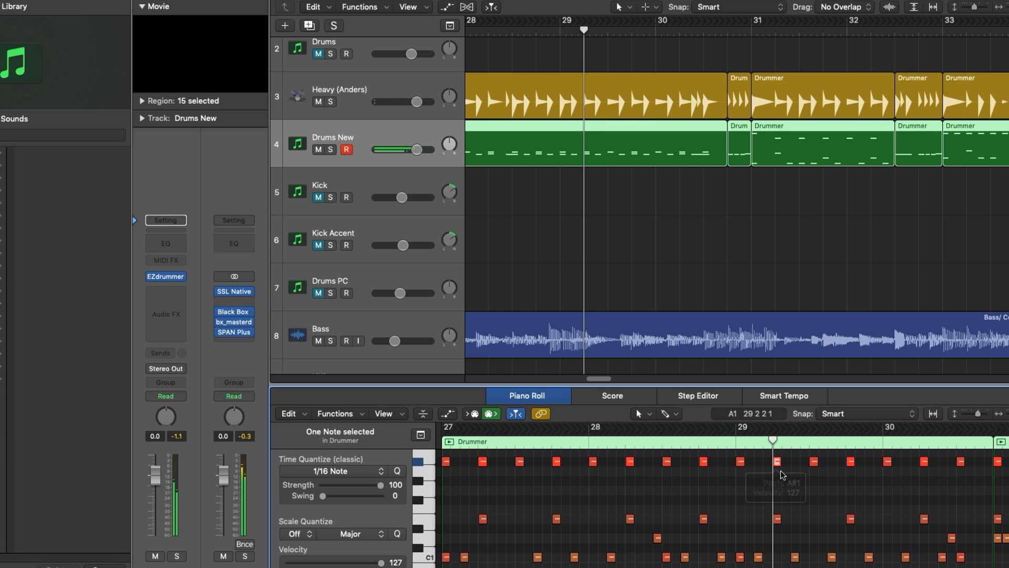
scroll(705, 475, "up", 2)
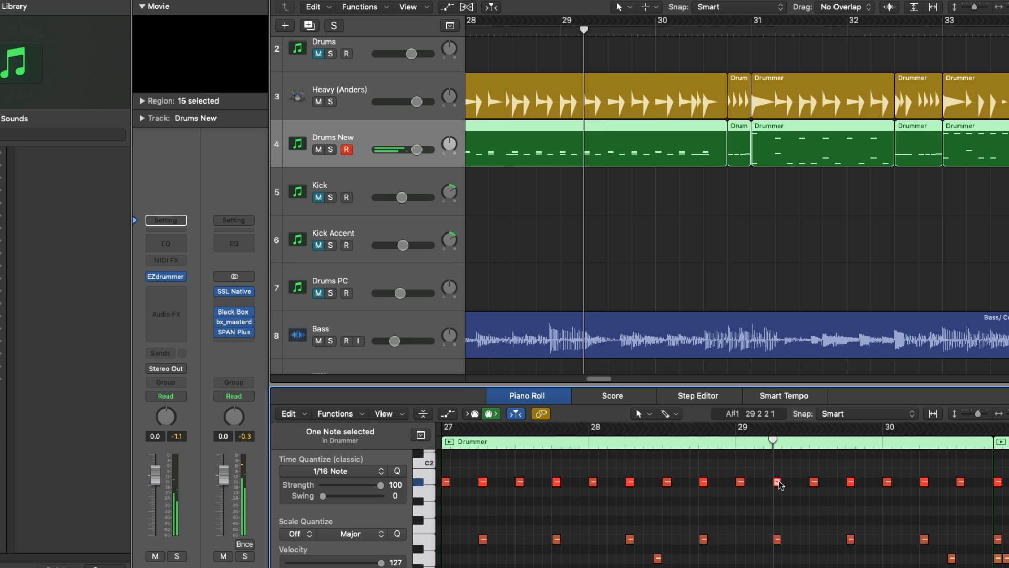
left_click(425, 472)
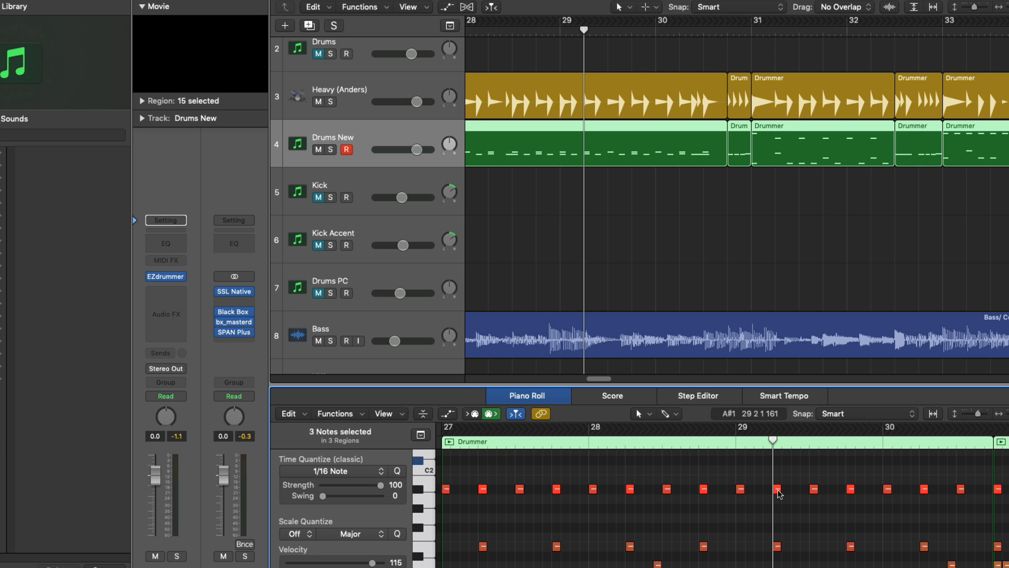
left_click_drag(780, 493, 790, 461)
left_click(814, 489)
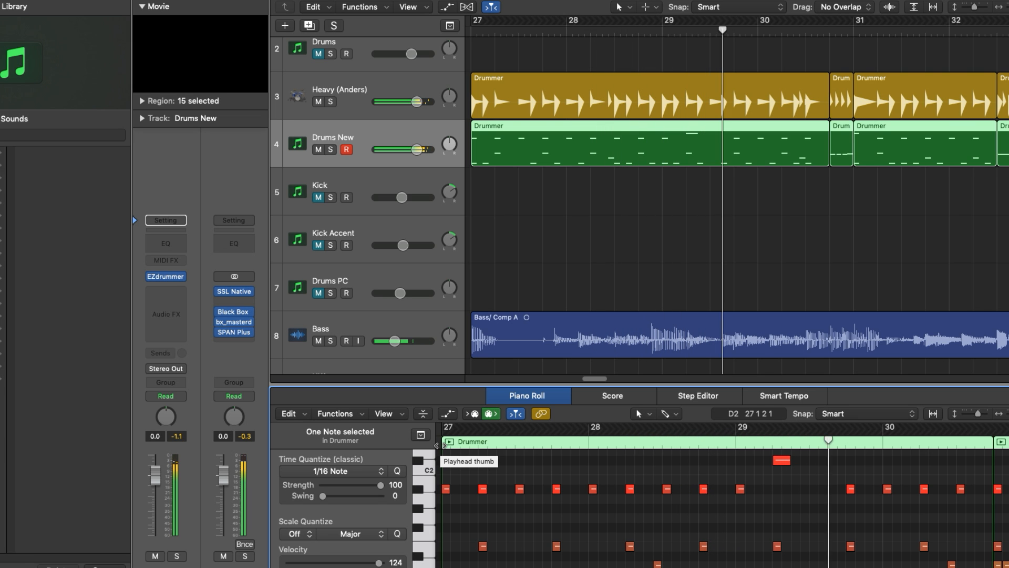
Copy the C1 note at bar 29 beat 1 one sixteenth later and play the region from about bar 27
key("space")
scroll(738, 533, "down", 3)
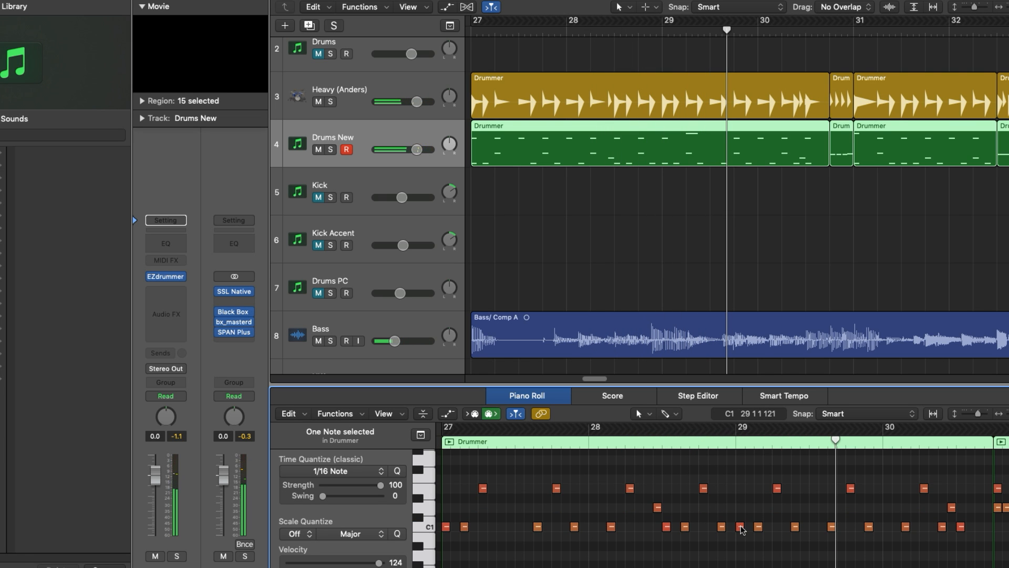
mouse_move(741, 528)
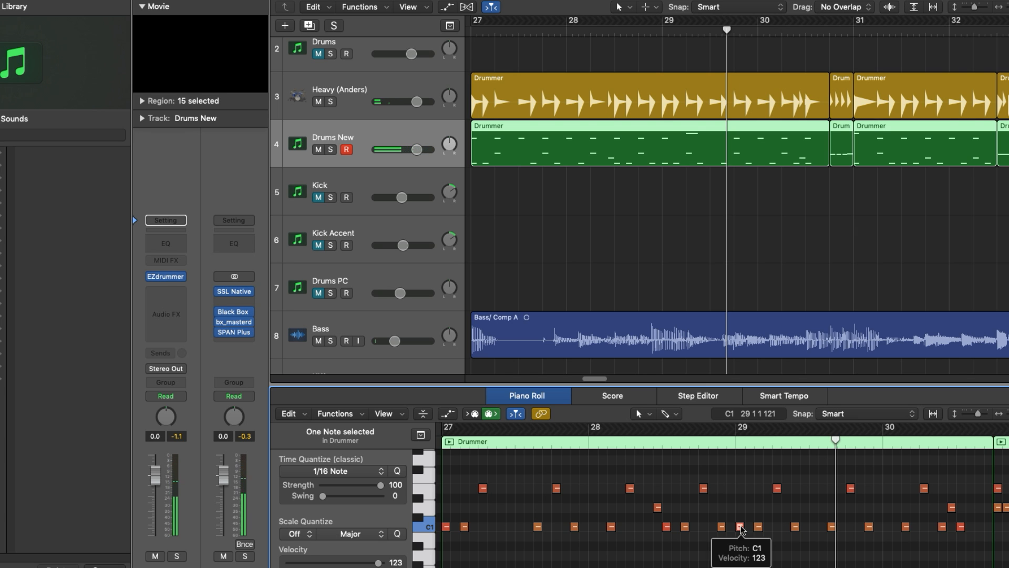
left_click_drag(741, 529, 744, 522)
scroll(753, 478, "down", 1)
scroll(743, 477, "up", 1)
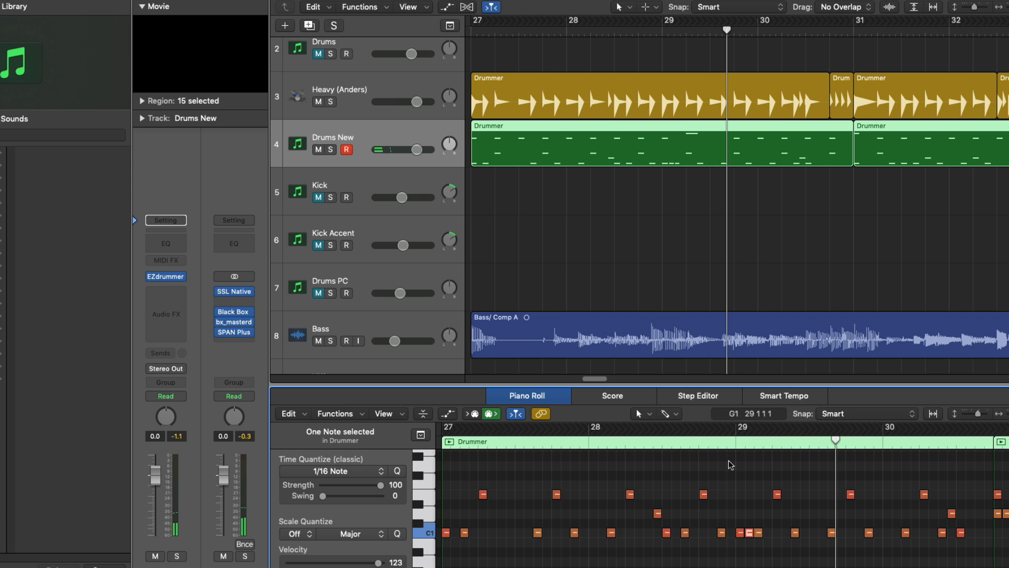
double_click(478, 443)
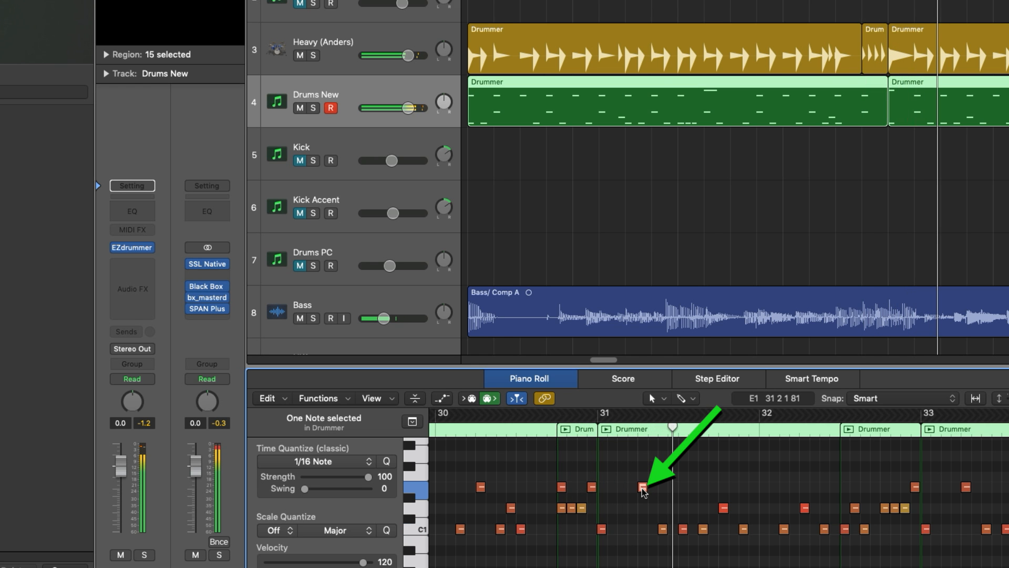
Move the E1 note at bar 31 beat 2 to a higher pitch and play back from about bar 30
mouse_move(642, 488)
left_mouse_down()
mouse_move(642, 500)
mouse_move(643, 468)
left_mouse_up()
scroll(644, 482, "up", 4)
scroll(644, 477, "up", 3)
left_click(512, 429)
key("space")
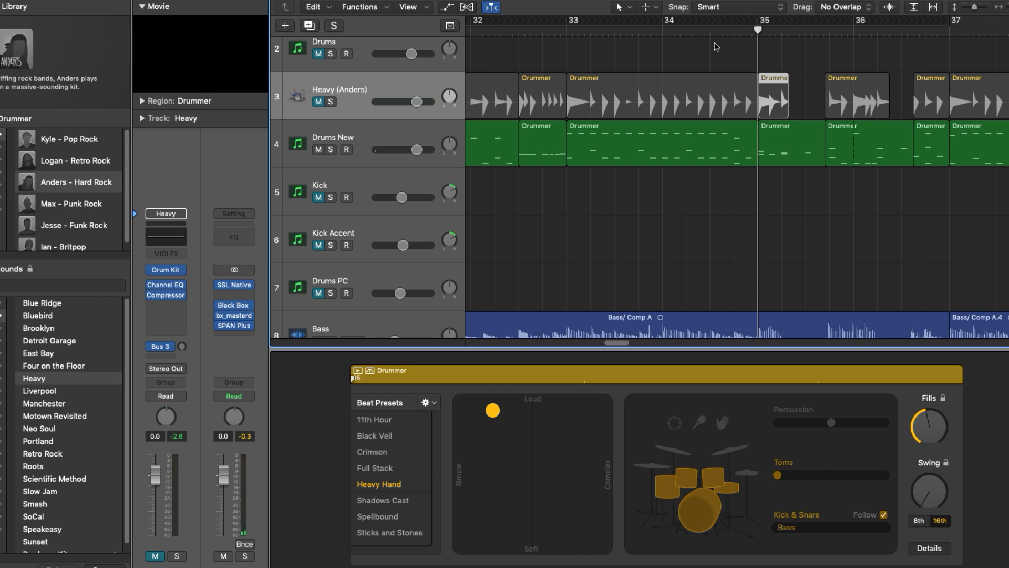
Play the Drums New passage leading into bar 35, starting just before the bar
left_click(717, 31)
key("space")
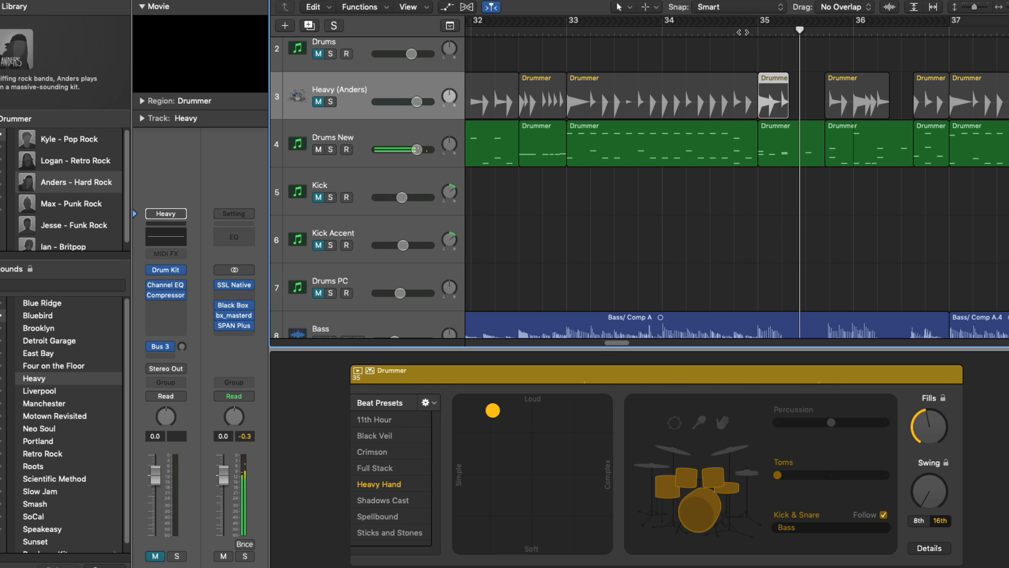
left_click(746, 31)
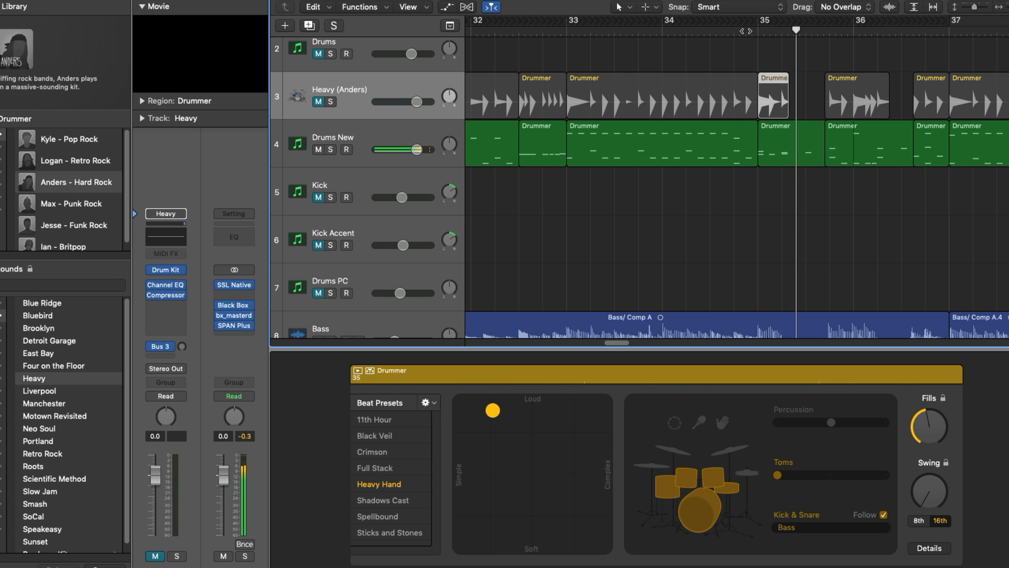
Delete the A1 and E1 notes on beats 2, 3 and 4 of the Drums New region at bar 35 and play the result
left_click(777, 134)
left_click(758, 30)
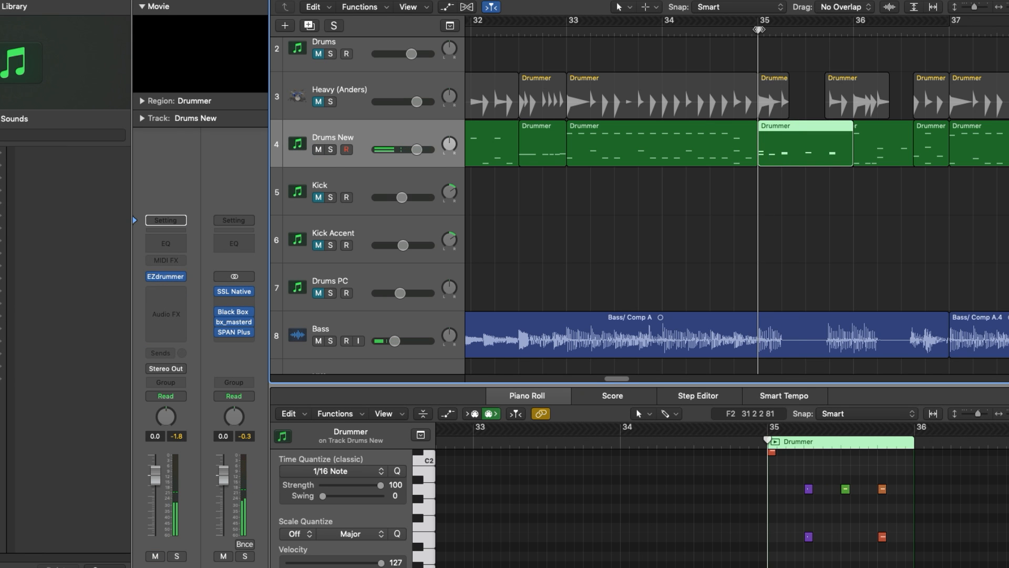
scroll(795, 277, "down", 5)
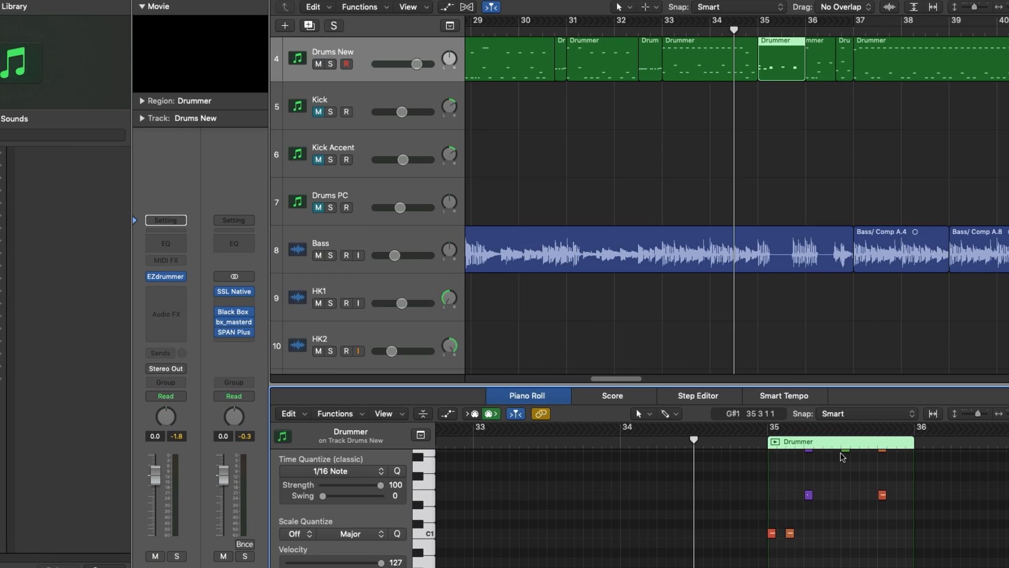
key("space")
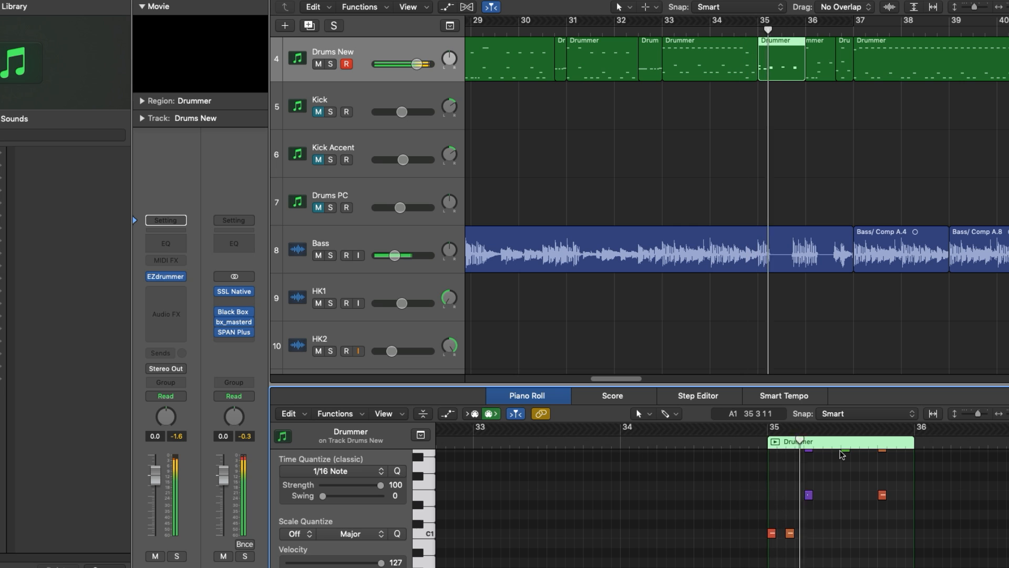
scroll(843, 465, "up", 2)
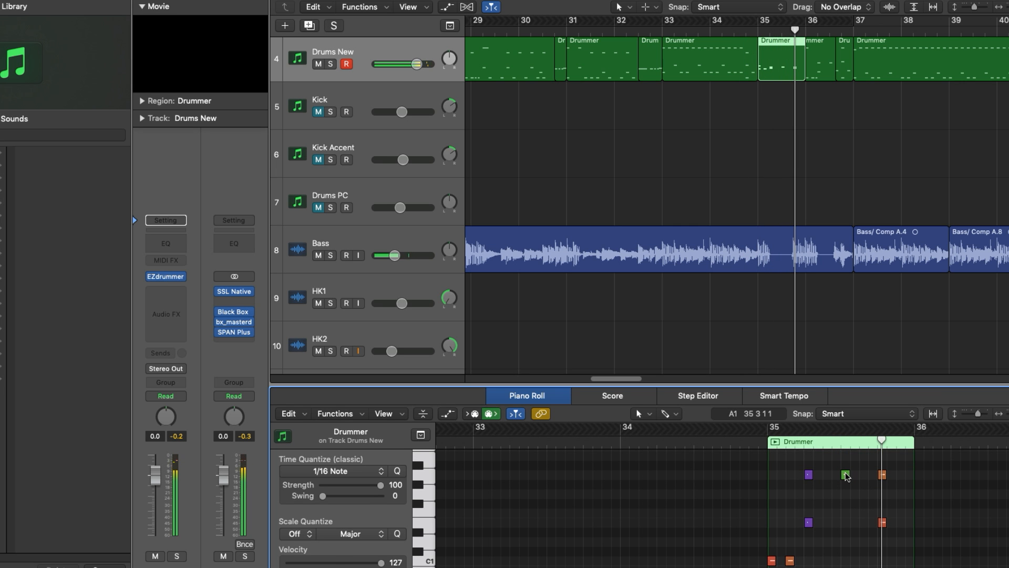
left_click(845, 475)
scroll(850, 475, "up", 1)
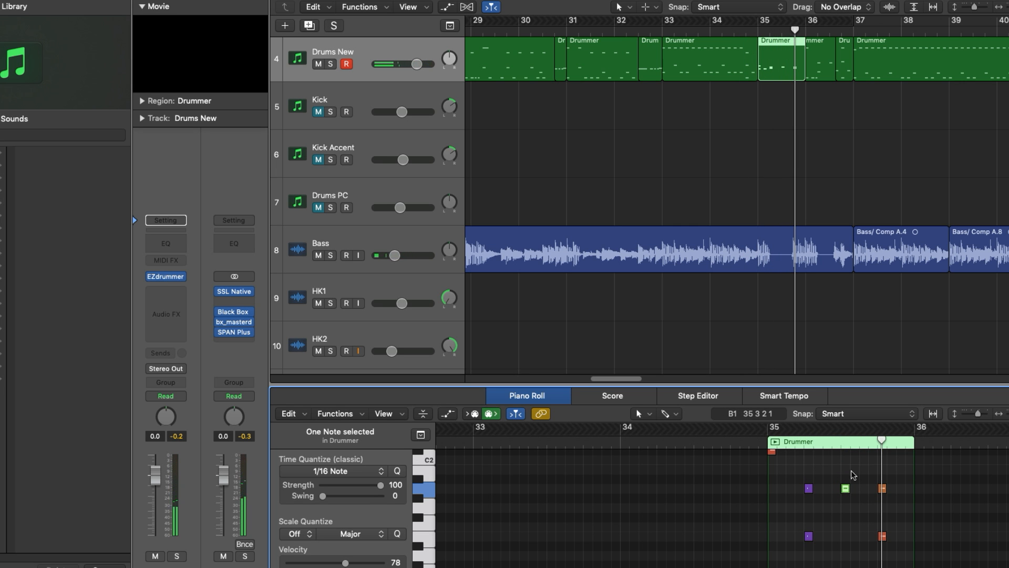
left_click_drag(898, 493, 808, 497)
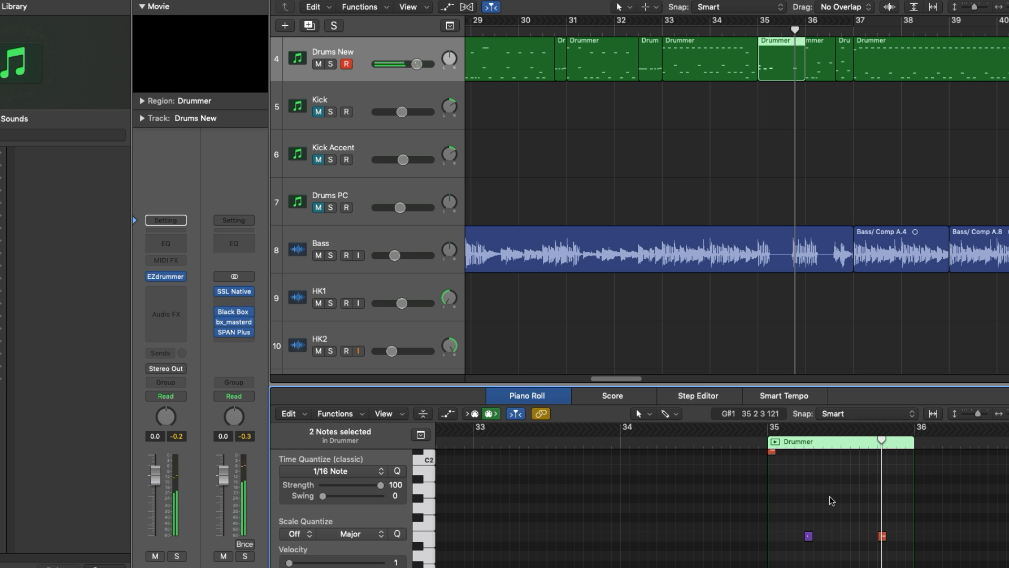
scroll(903, 498, "down", 4)
left_click(808, 487)
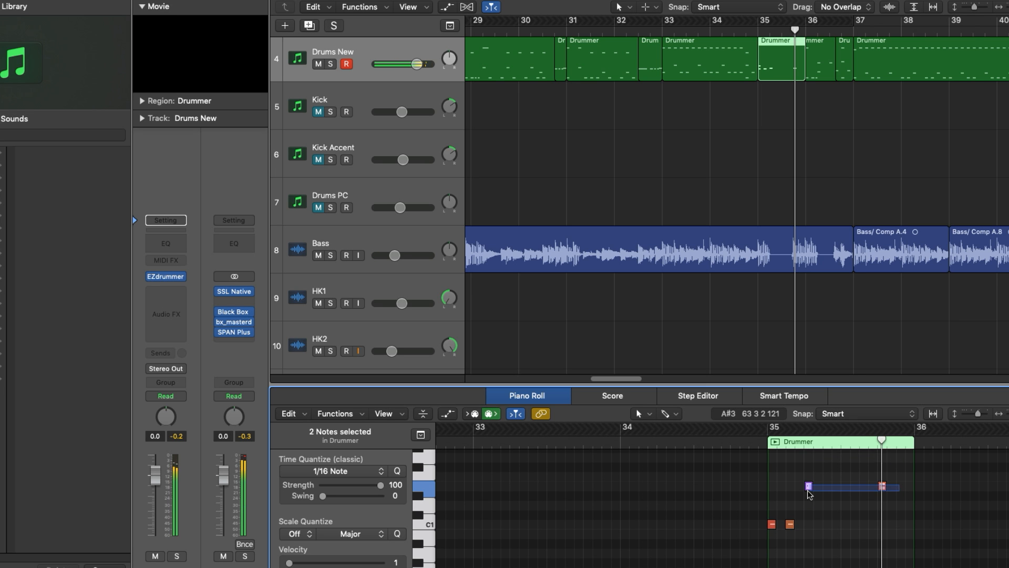
scroll(799, 481, "up", 6)
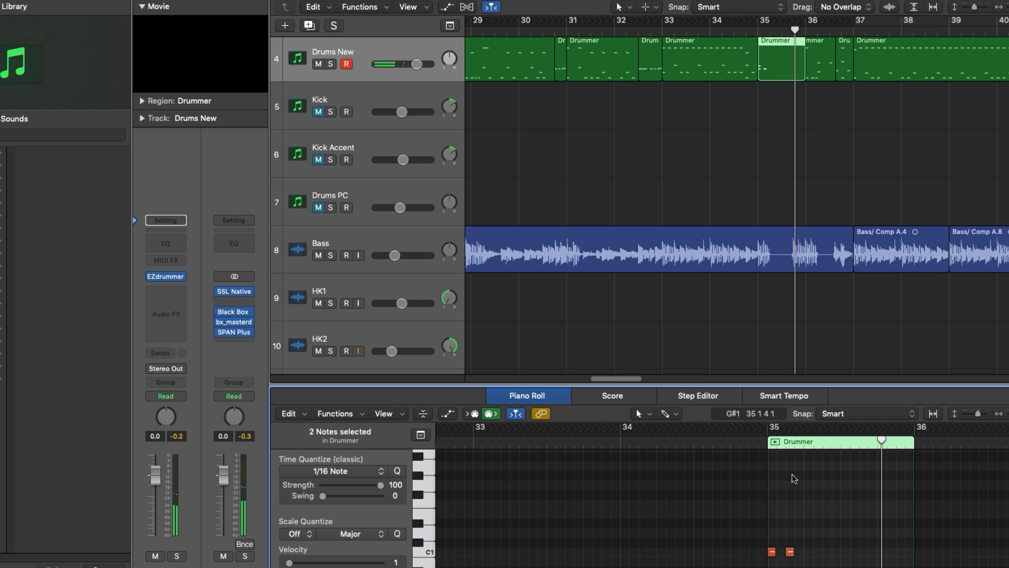
double_click(704, 441)
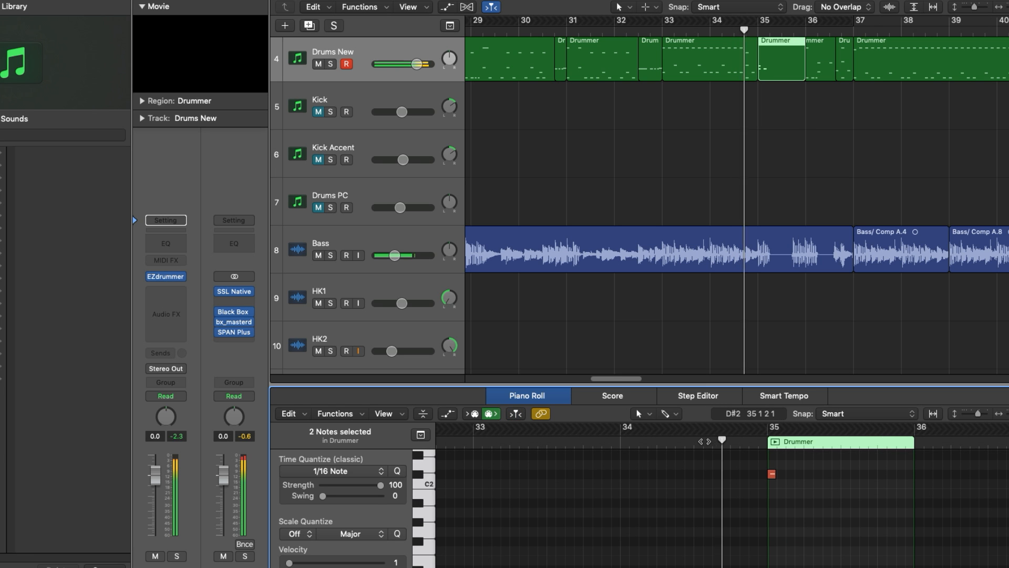
Add a note on the third sixteenth of bar 35 beat 1, raise it to D2 and play the passage
scroll(855, 492, "up", 5)
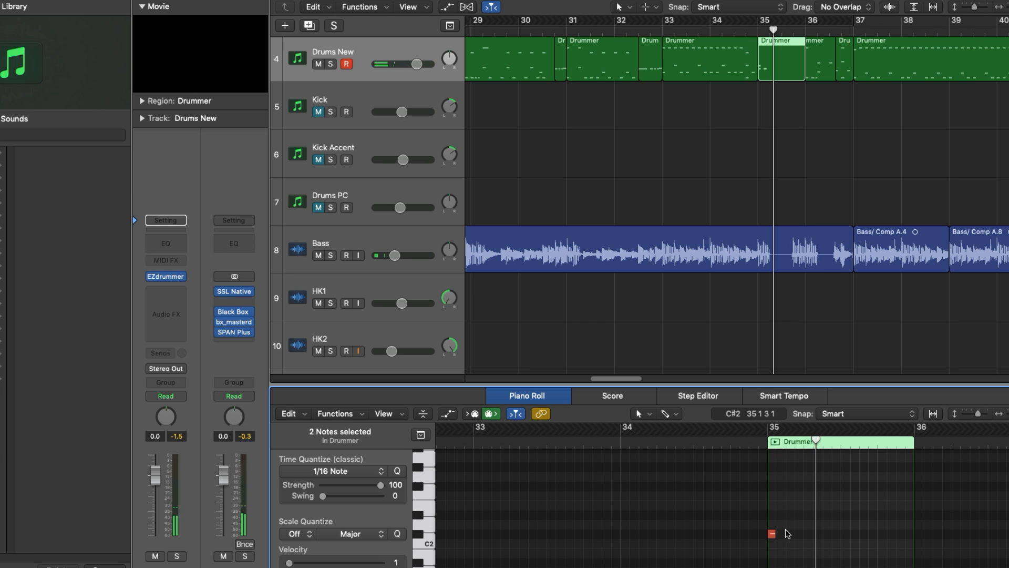
scroll(799, 530, "down", 2)
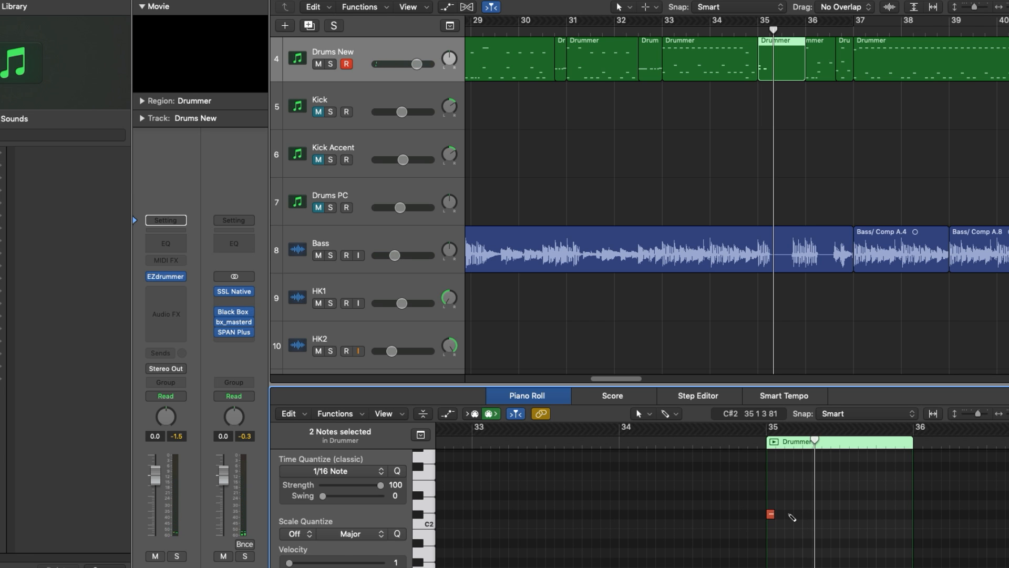
left_click(789, 515)
left_click_drag(789, 514, 789, 504)
left_click(693, 440)
key("space")
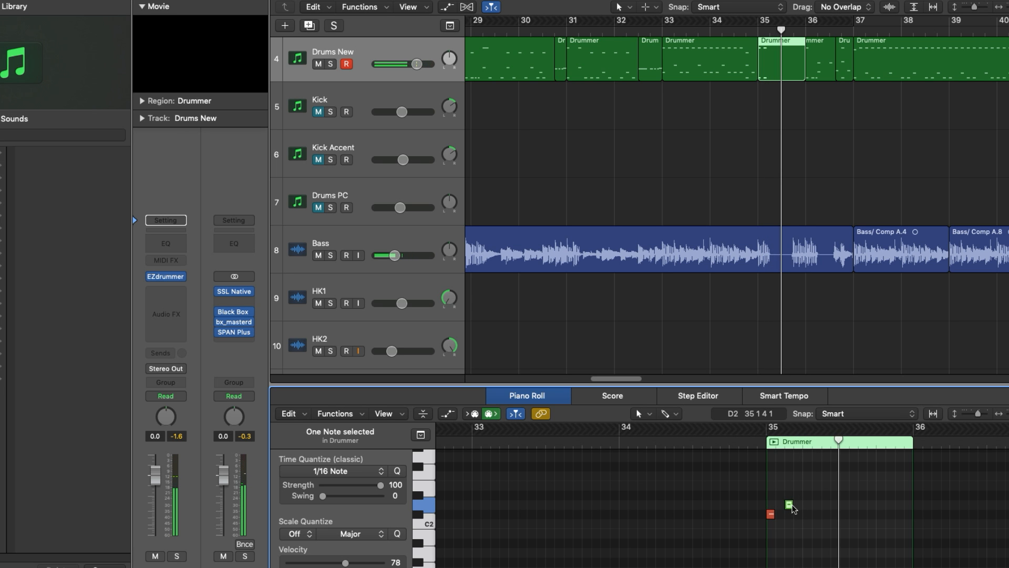
left_click(792, 508)
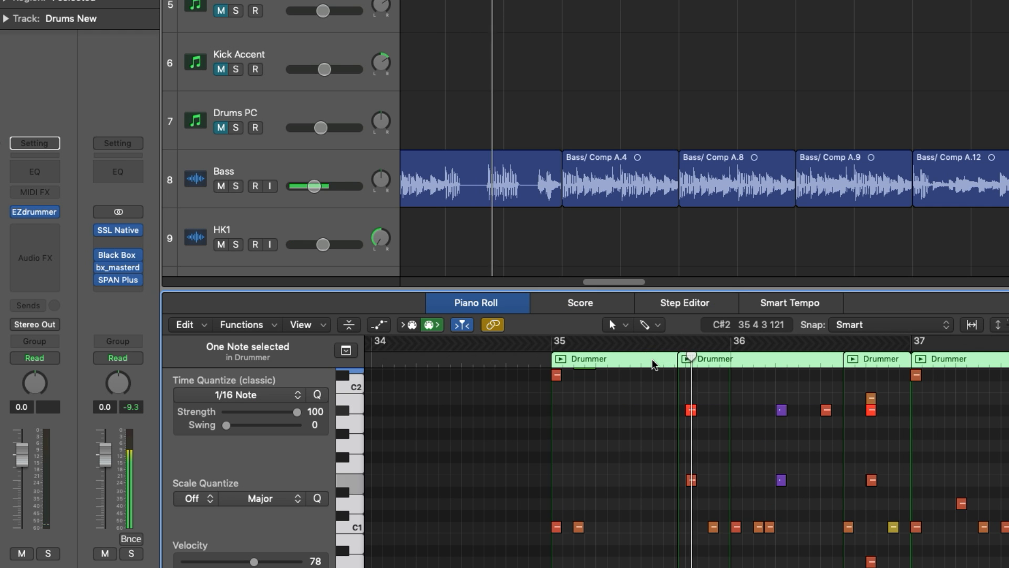
Delete the C1 note just before bar 36 beat 2 and the A#1 and E1 notes on that beat, and play the passage
left_click(769, 527)
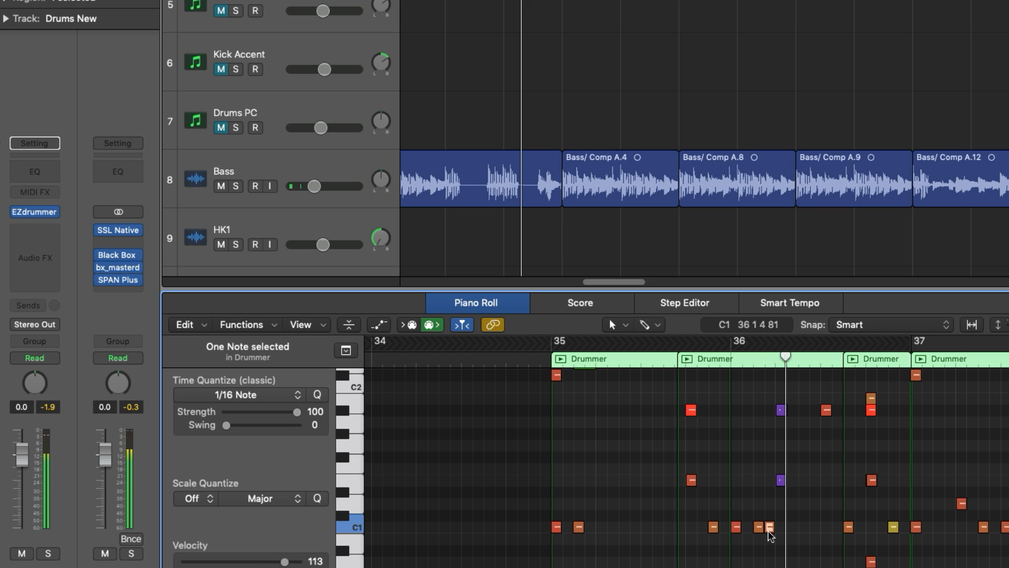
key("Delete")
left_click_drag(791, 500, 762, 407)
key("Delete")
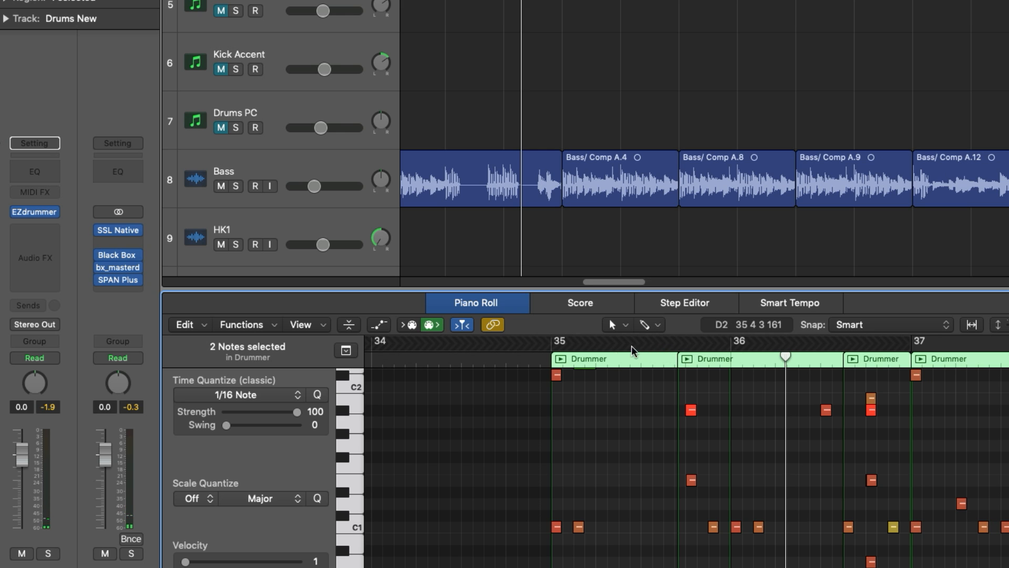
left_click(614, 359)
key("space")
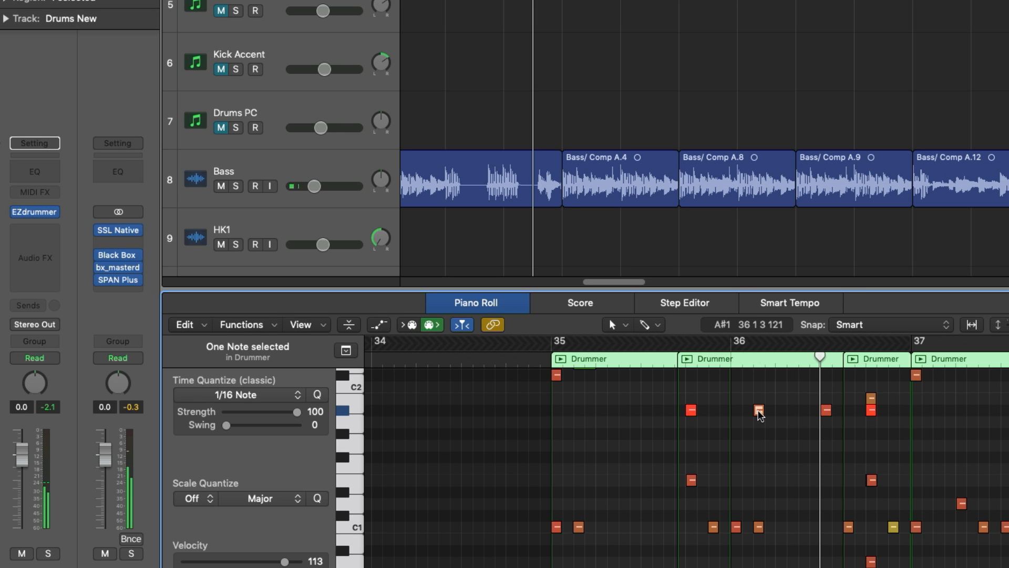
Raise the A#1 note on the third sixteenth of bar 36 beat 1 to C#2 and play the passage
left_click_drag(757, 410, 753, 378)
left_click_drag(529, 356, 526, 357)
key("space")
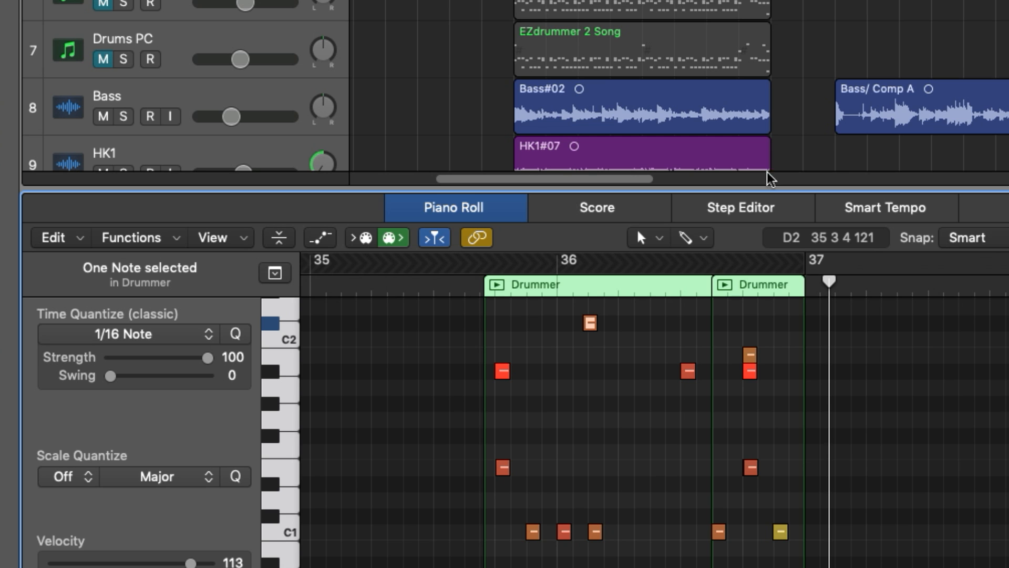
Delete the A#1 note on bar 36 beat 3 and play the result from about the middle of bar 35
left_click(650, 286)
key("space")
key("space")
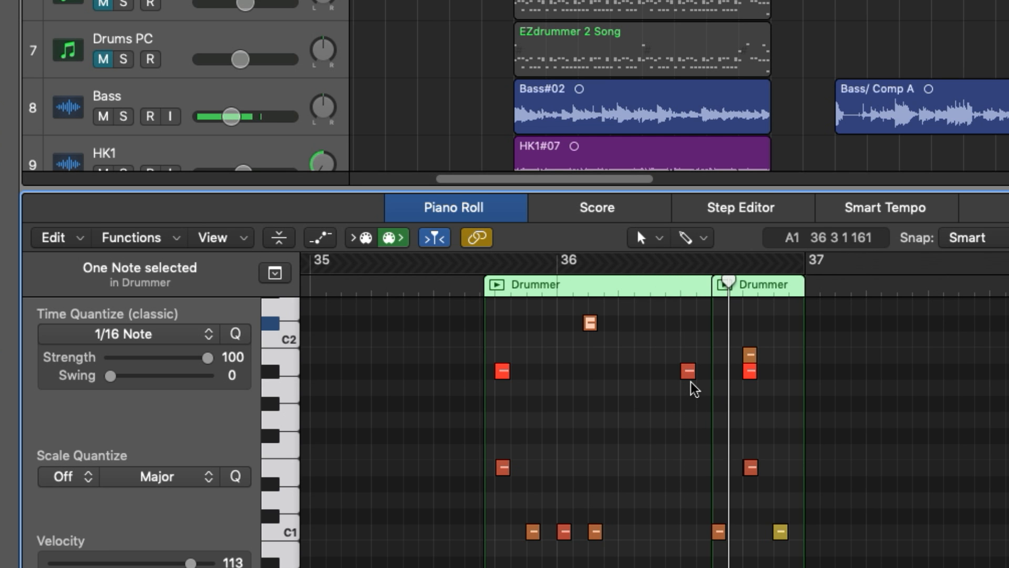
left_click(688, 371)
key("Delete")
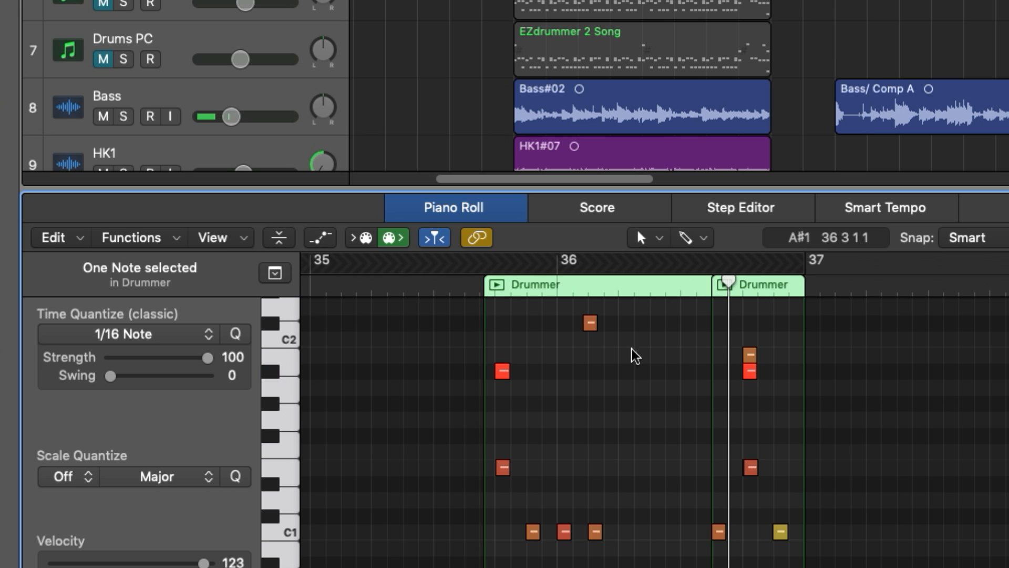
left_click(438, 293)
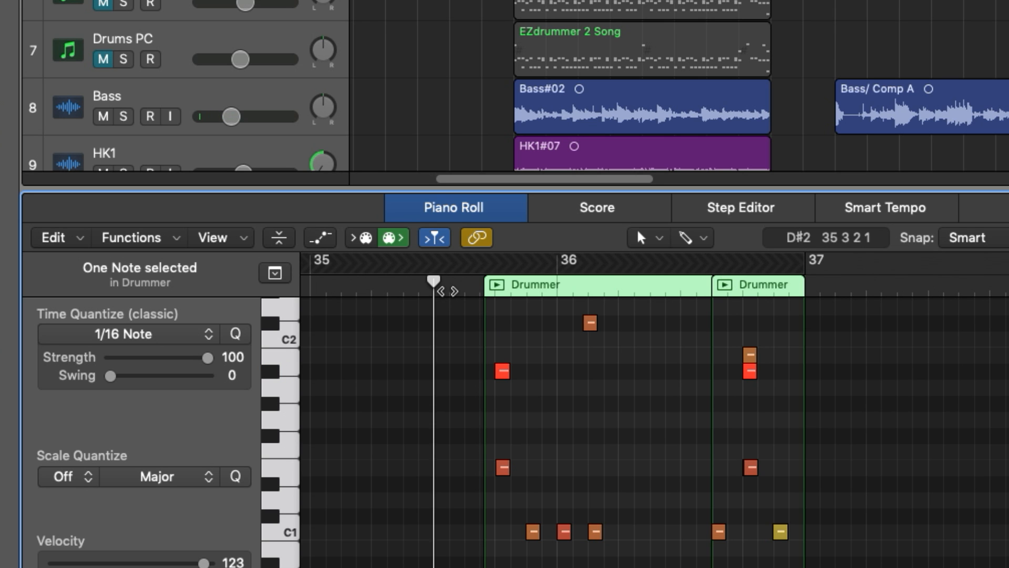
key("space")
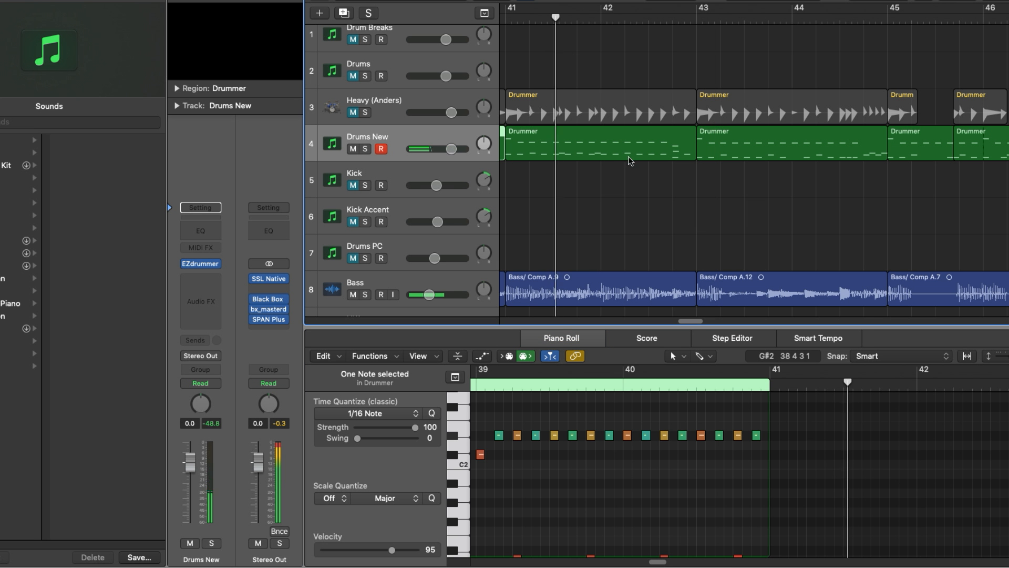
In the Drums New region at bar 41, duplicate the E1 note on bar 42 beat 4 onto the next two sixteenths
left_click(619, 140)
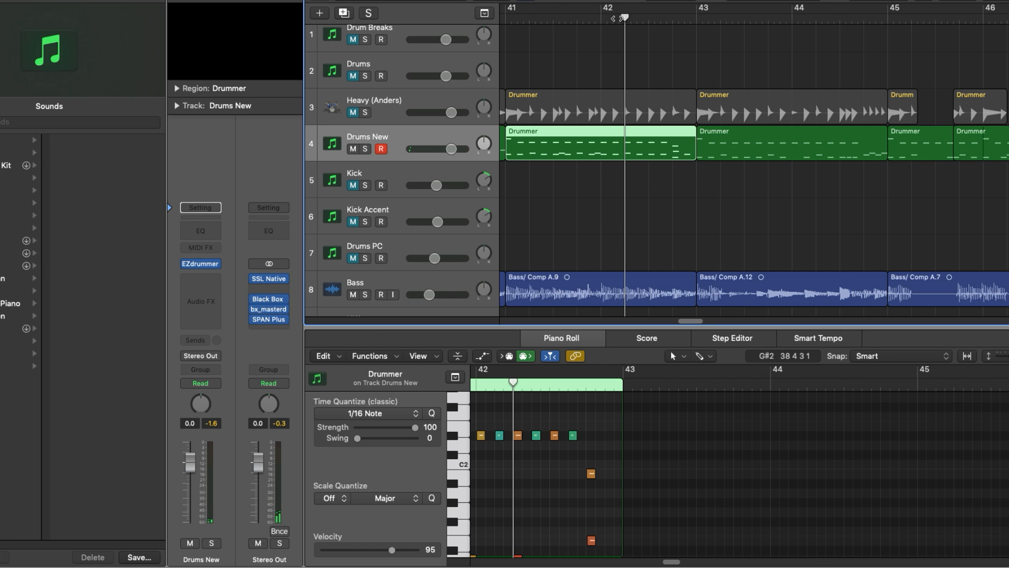
scroll(746, 183, "down", 5)
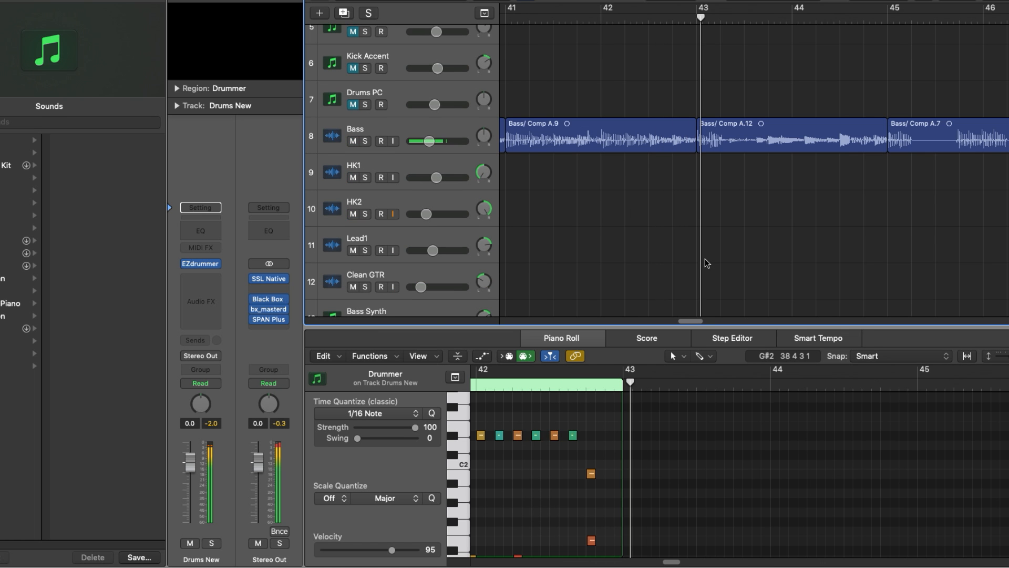
left_click(607, 541)
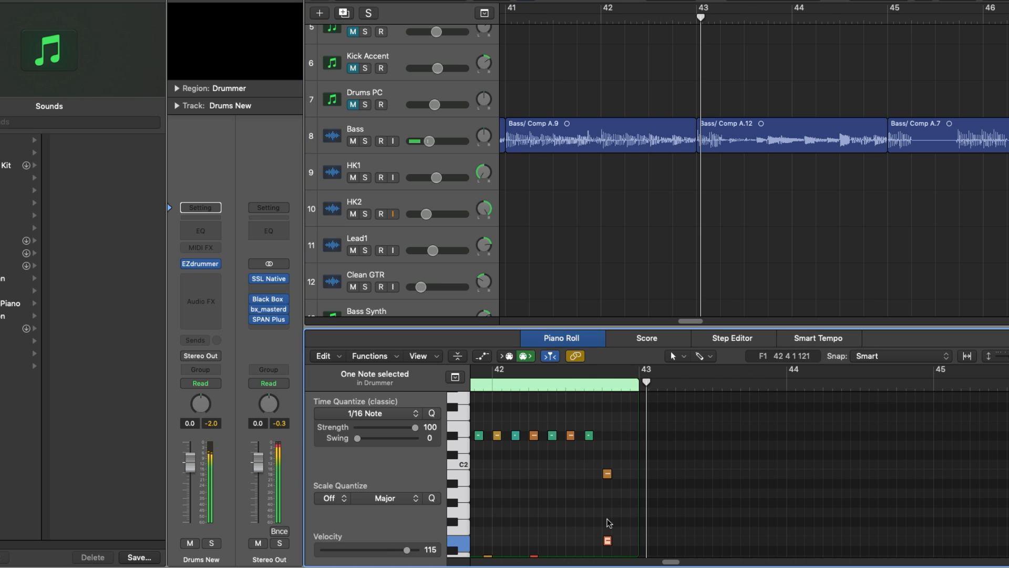
scroll(623, 523, "down", 3)
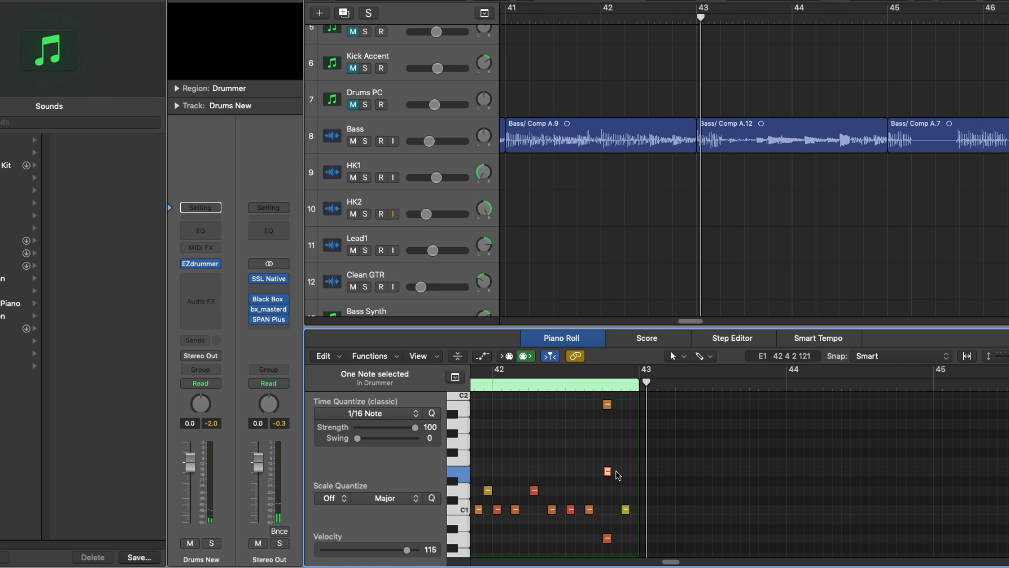
scroll(617, 475, "up", 5)
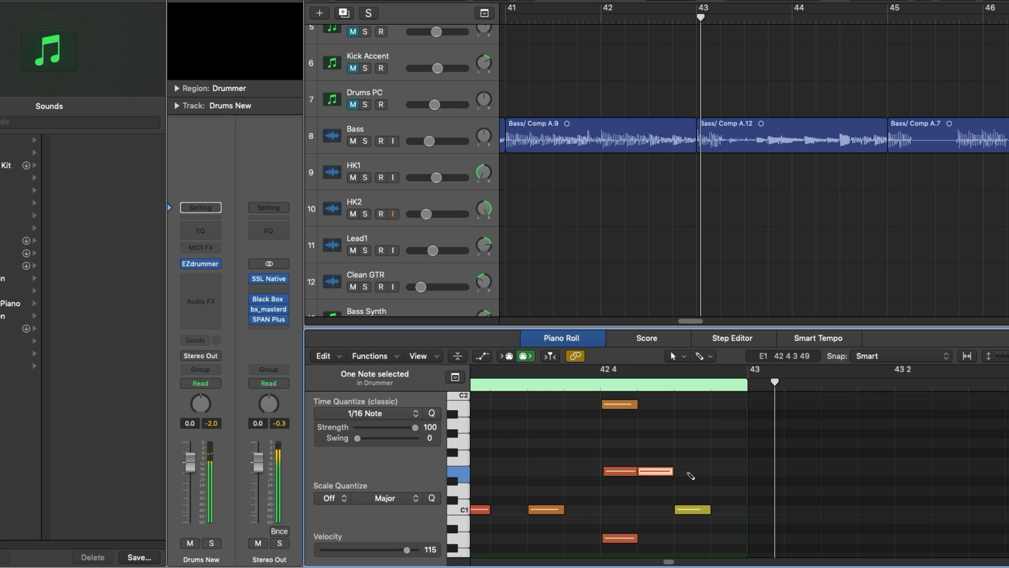
left_click_drag(660, 466, 663, 467)
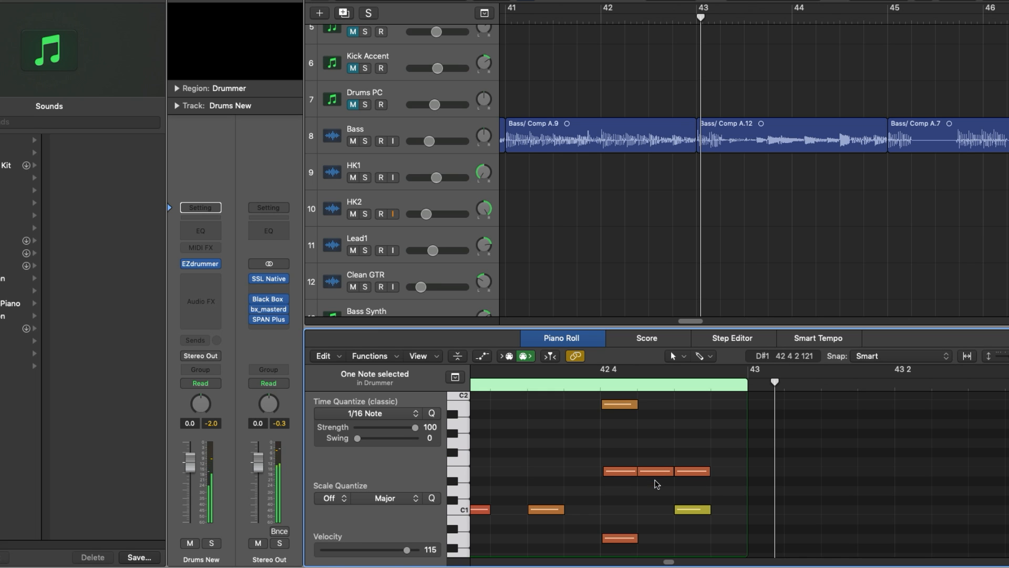
Shift the two duplicated E1 notes in bar 42 slightly later, add a D#1 note between them and play the fill
mouse_move(666, 485)
left_mouse_down()
mouse_move(713, 473)
mouse_move(663, 472)
left_mouse_up()
left_click(621, 470)
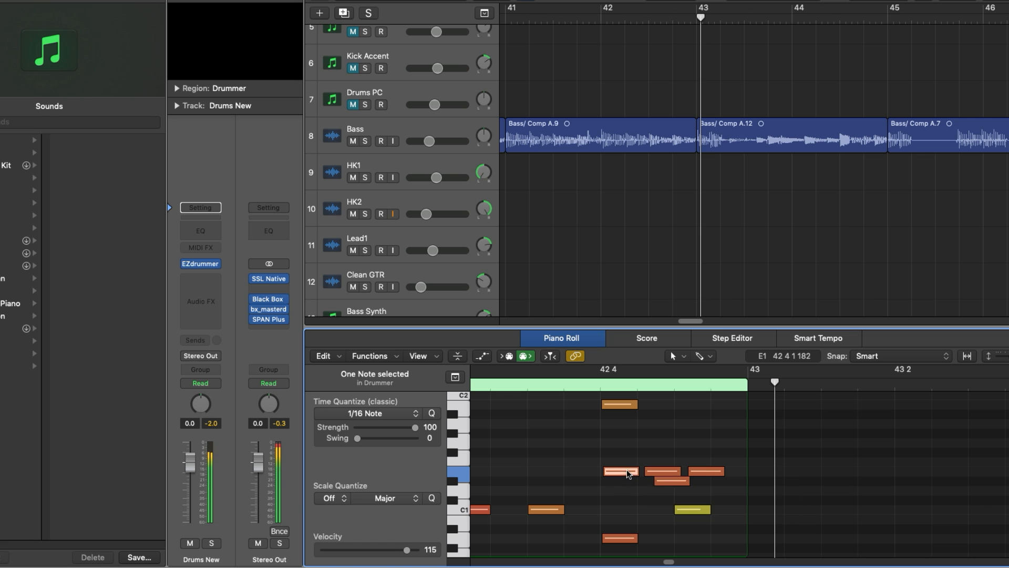
left_click(549, 387)
key("space")
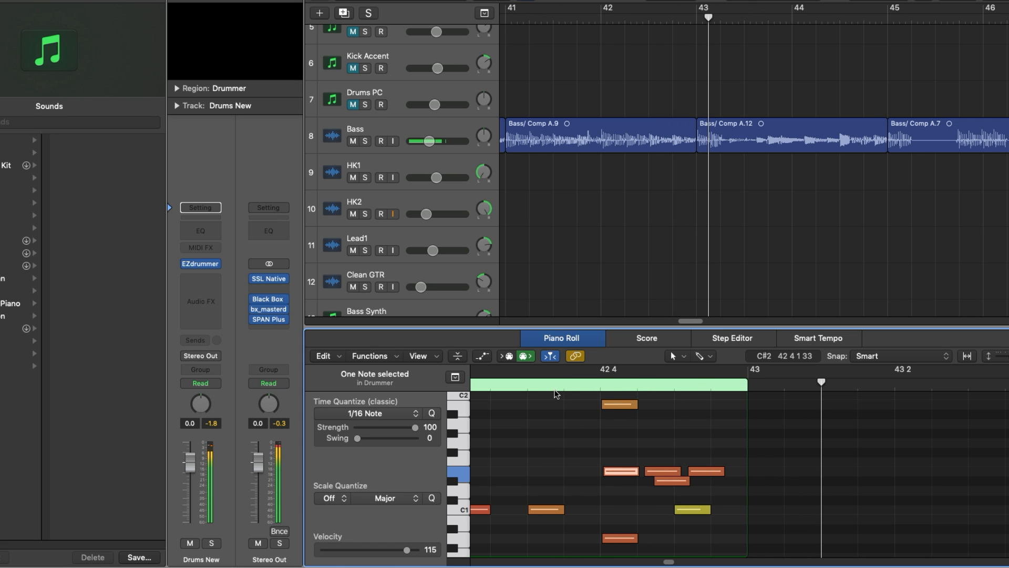
Set the velocity of the second E1 note in the bar 42 fill to 87 and the third to 75, and play from bar 42
left_click(671, 481)
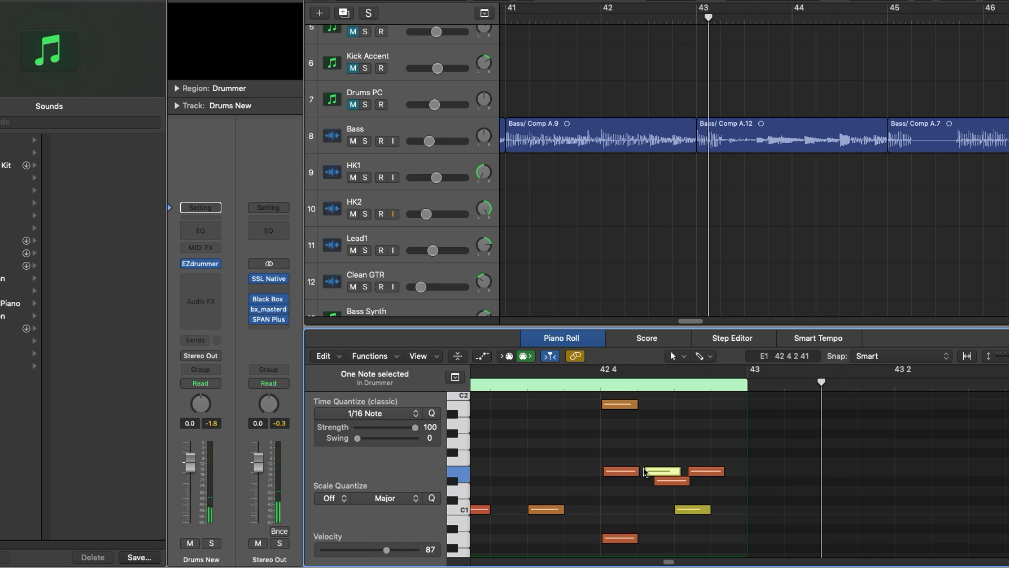
left_click(702, 472)
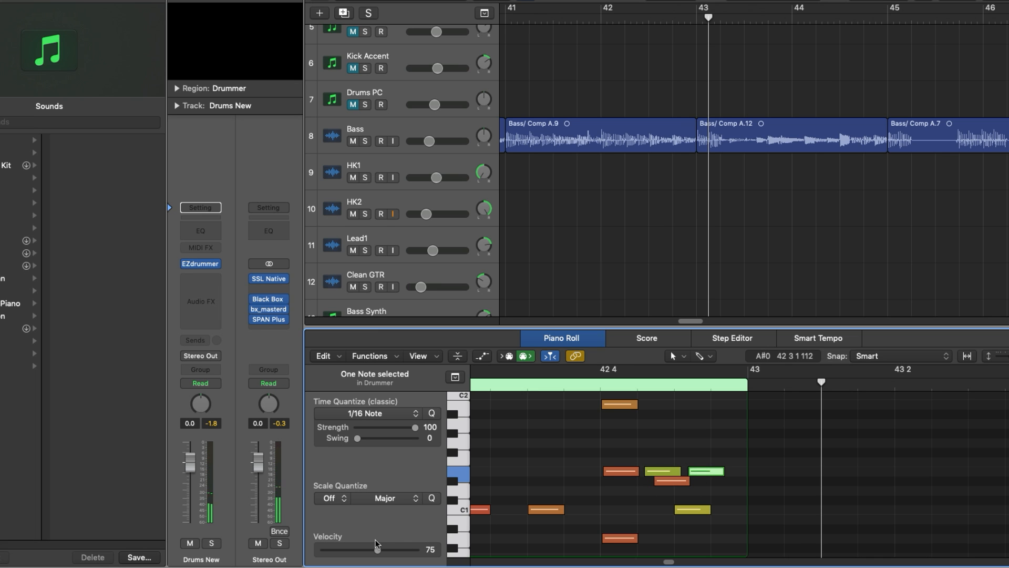
key("super+Left")
key("super+Left")
key("super+Left")
key("super+Up")
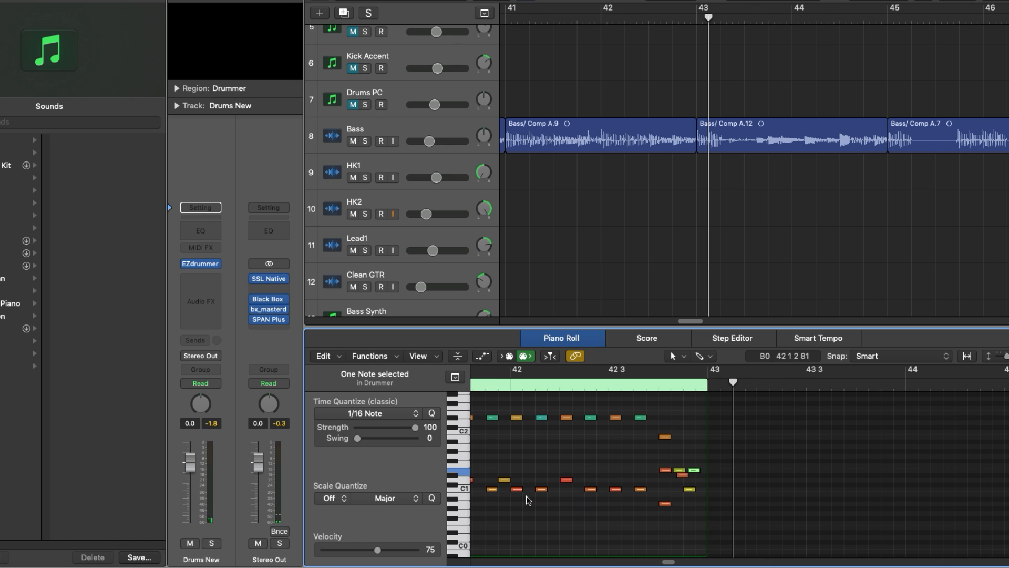
left_click(529, 389)
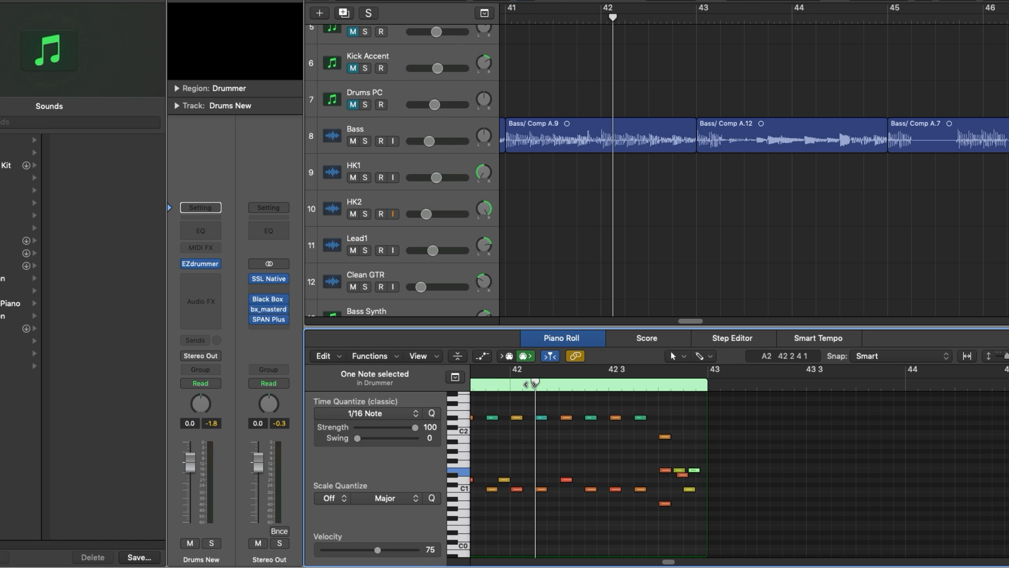
key("space")
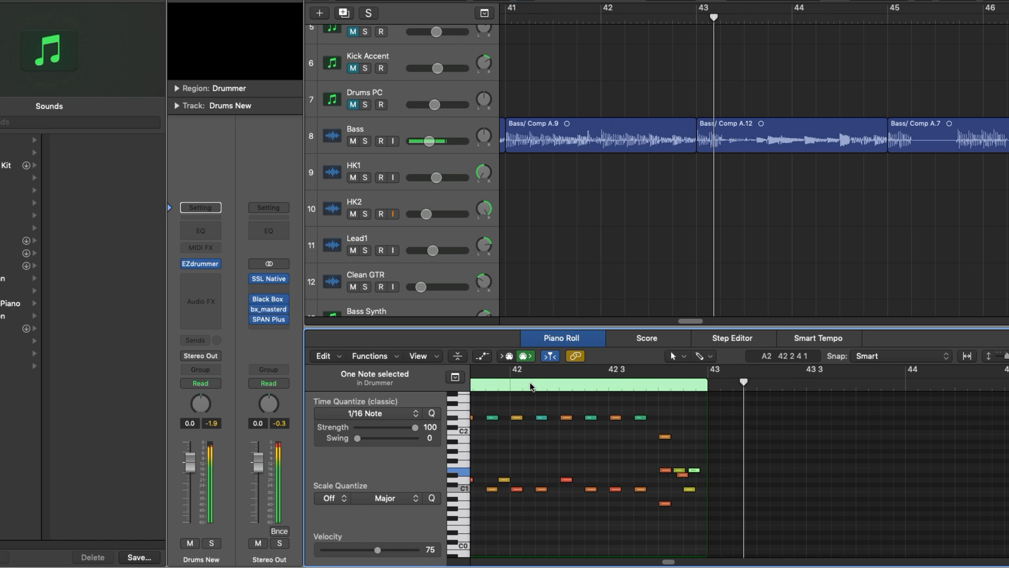
key("space")
Spread the second E1 note and the D#1 note of the bar 42 fill slightly further apart and play the result
key("super+Right")
key("super+Right")
key("super+Right")
key("super+Down")
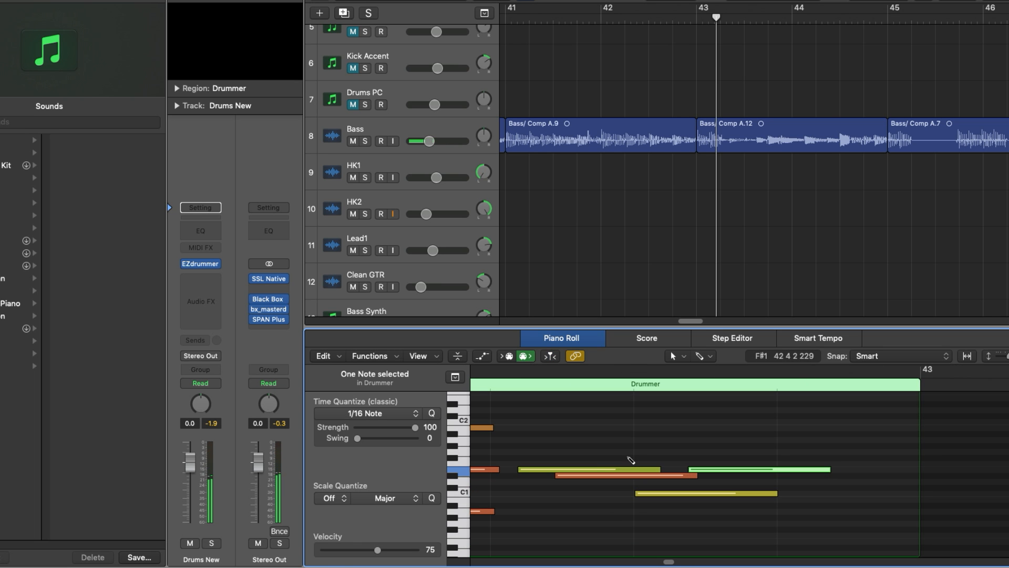
left_click_drag(588, 469, 635, 479)
key("super+Left")
key("super+Left")
key("super+Left")
key("super+Left")
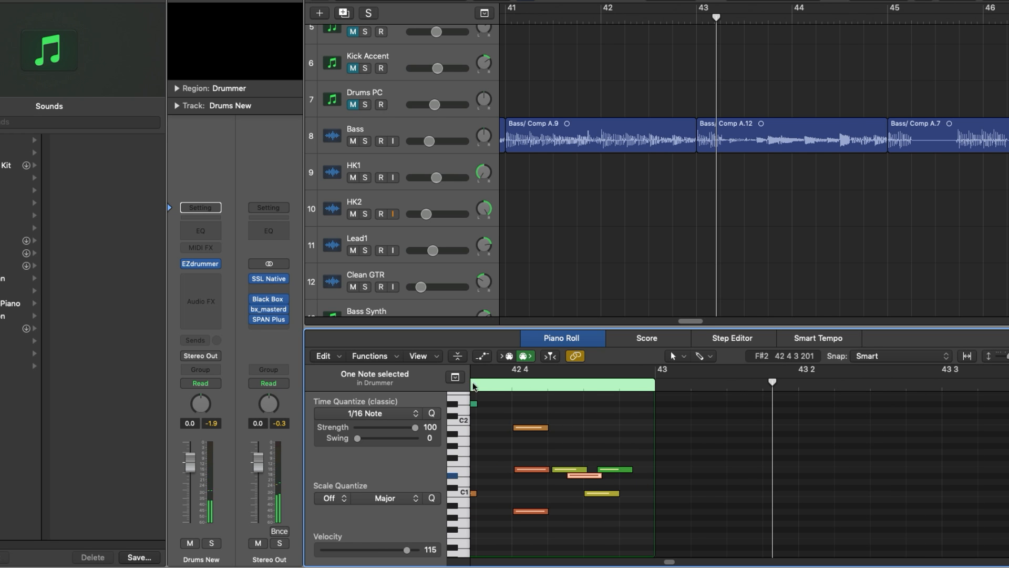
key("space")
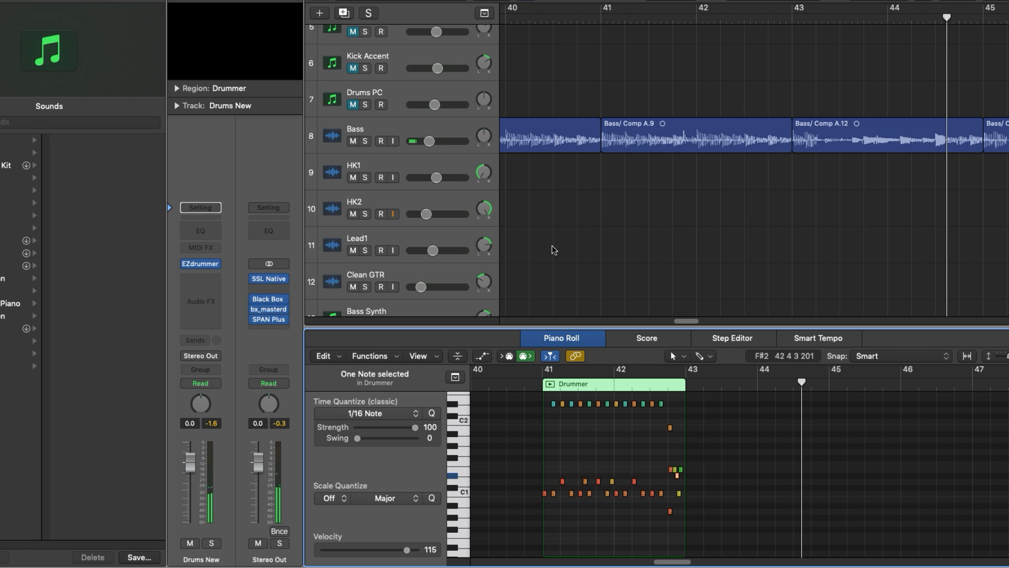
Select the Drums New region at bar 43 and play it
scroll(906, 151, "down", 4)
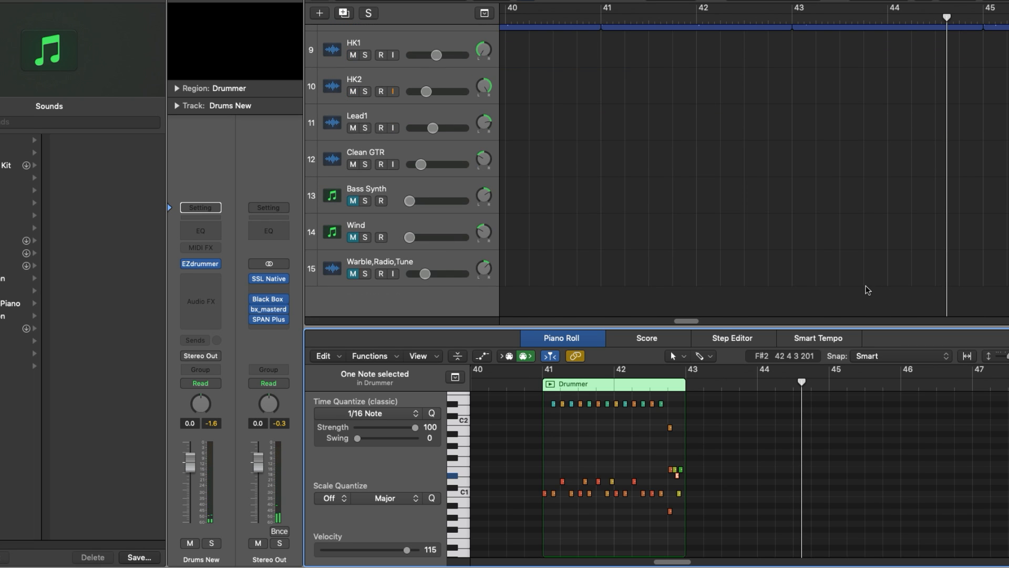
scroll(868, 255, "up", 6)
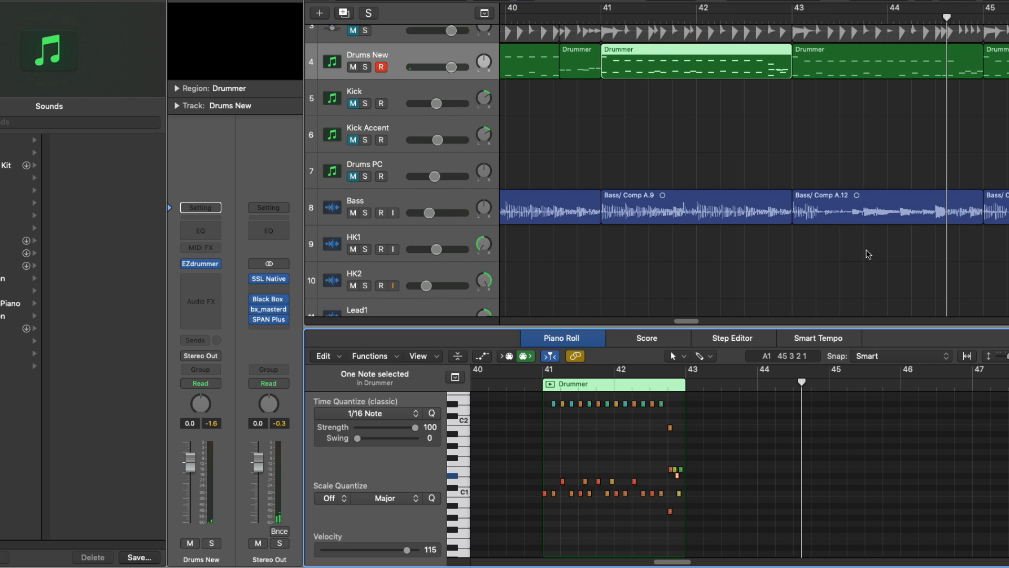
left_click(900, 62)
key("space")
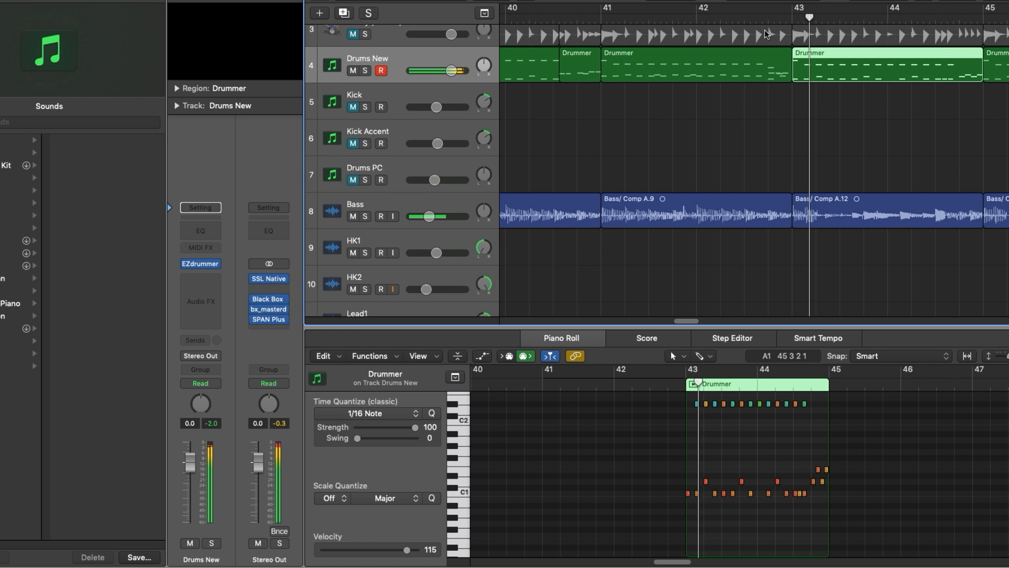
scroll(794, 454, "up", 2)
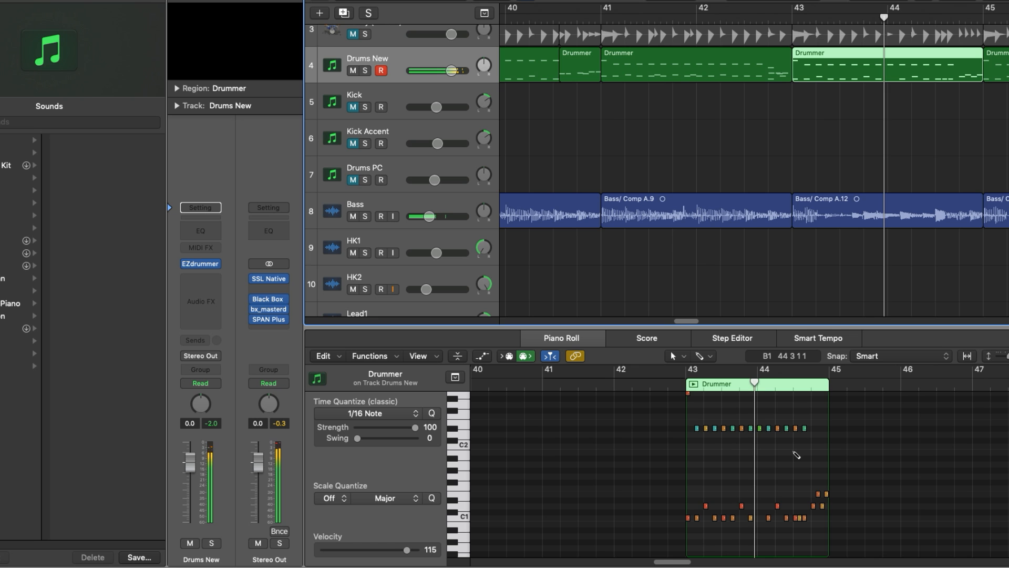
Raise the D#2 notes on bar 43 beat 4 and on the third sixteenth of beat 3, moving the latter to G#2
key("super+Right")
key("super+Right")
left_click(881, 446)
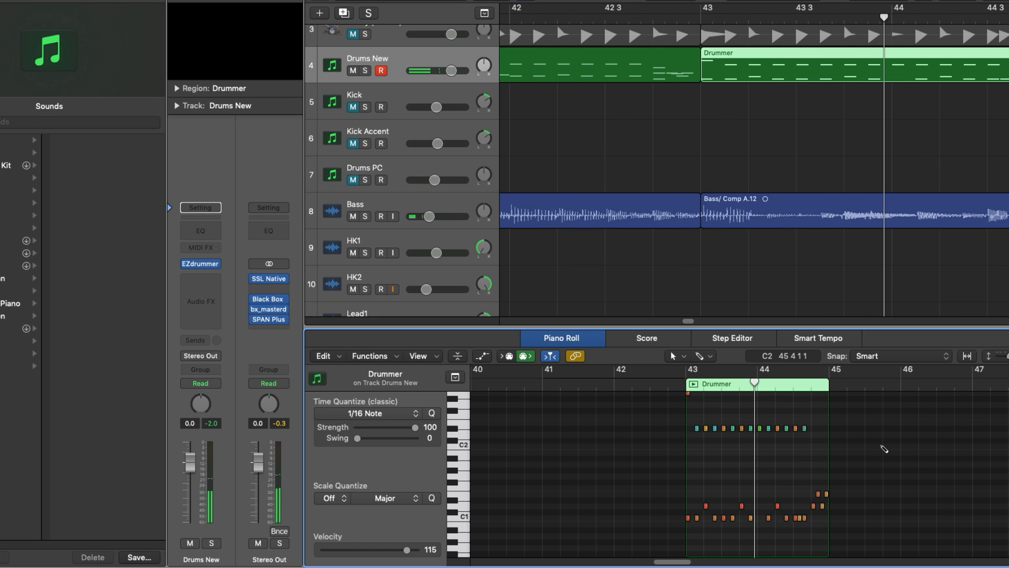
key("super+Right")
key("super+Right")
key("super+Right")
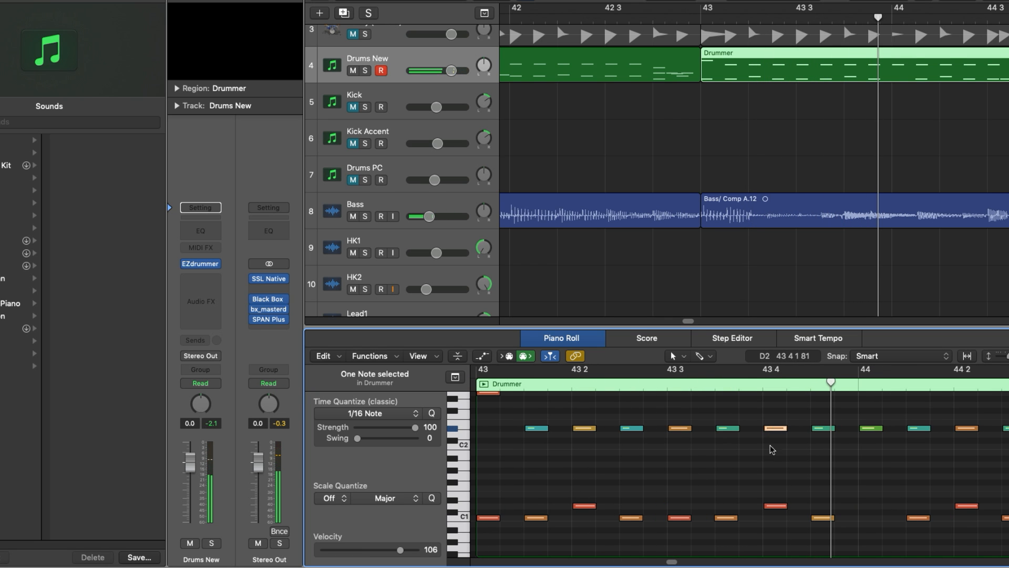
scroll(773, 452, "up", 3)
left_click_drag(779, 469, 731, 436)
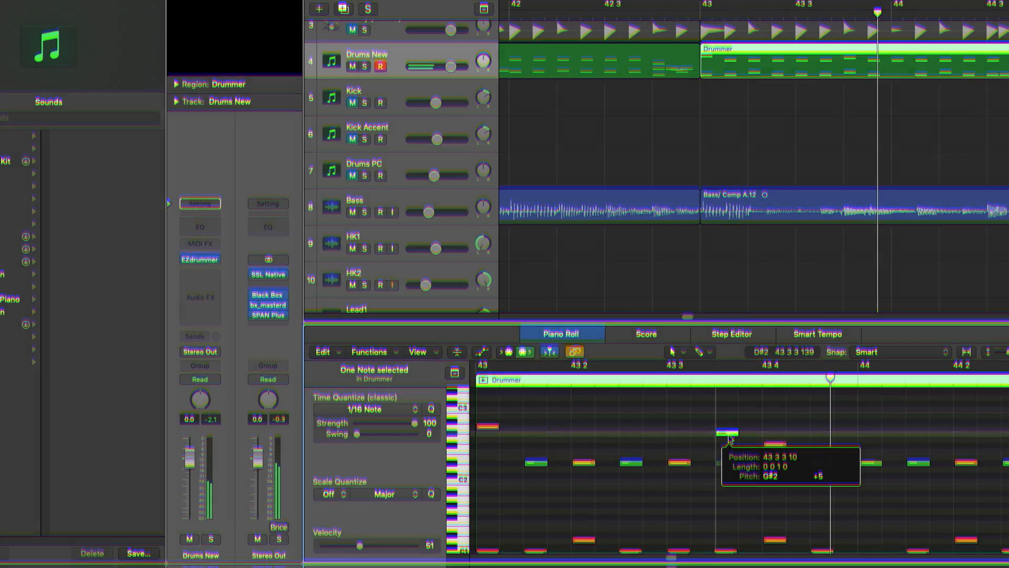